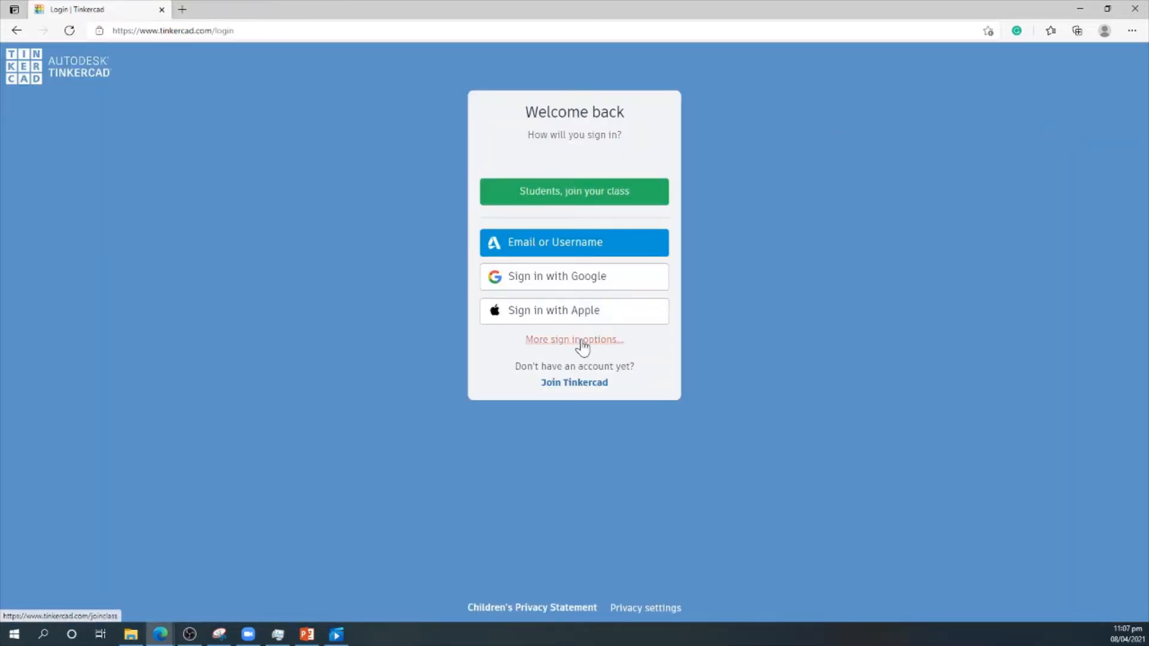
Show the additional sign-in options and sign in with the first listed Google account.
left_click(582, 340)
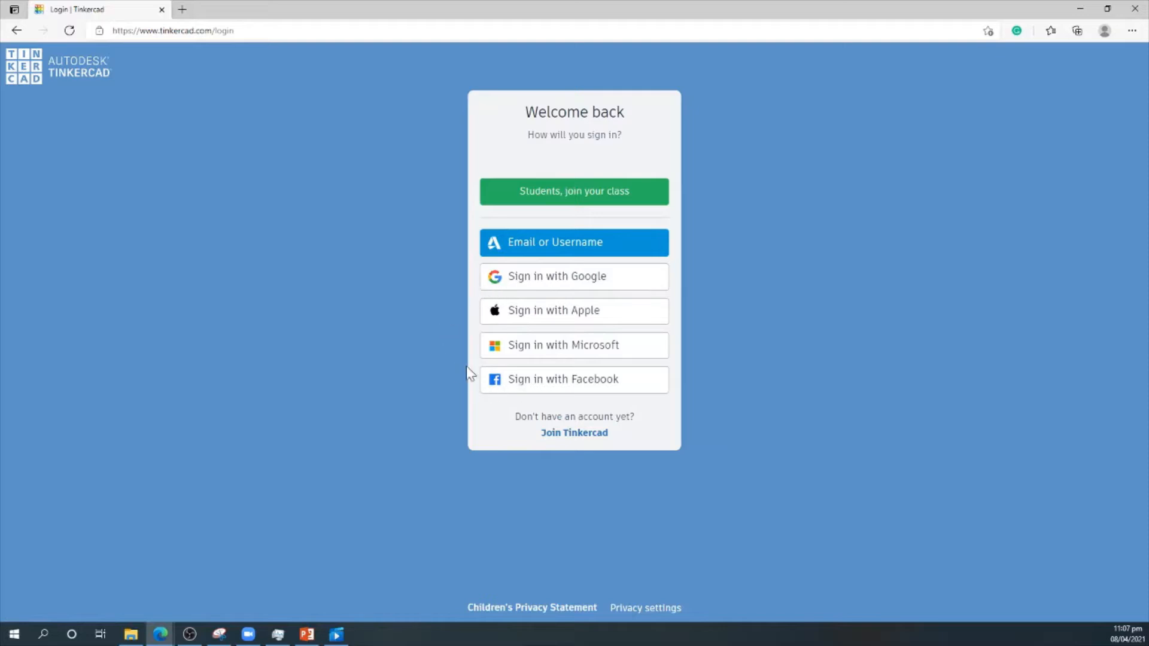
left_click(510, 281)
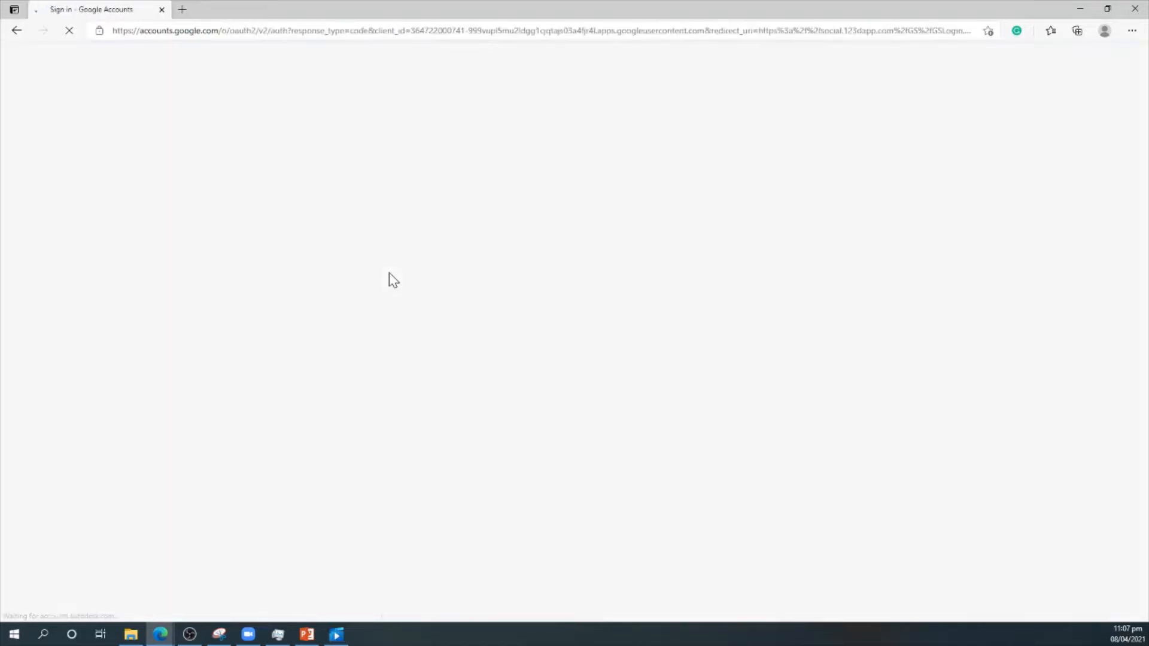
left_click(486, 306)
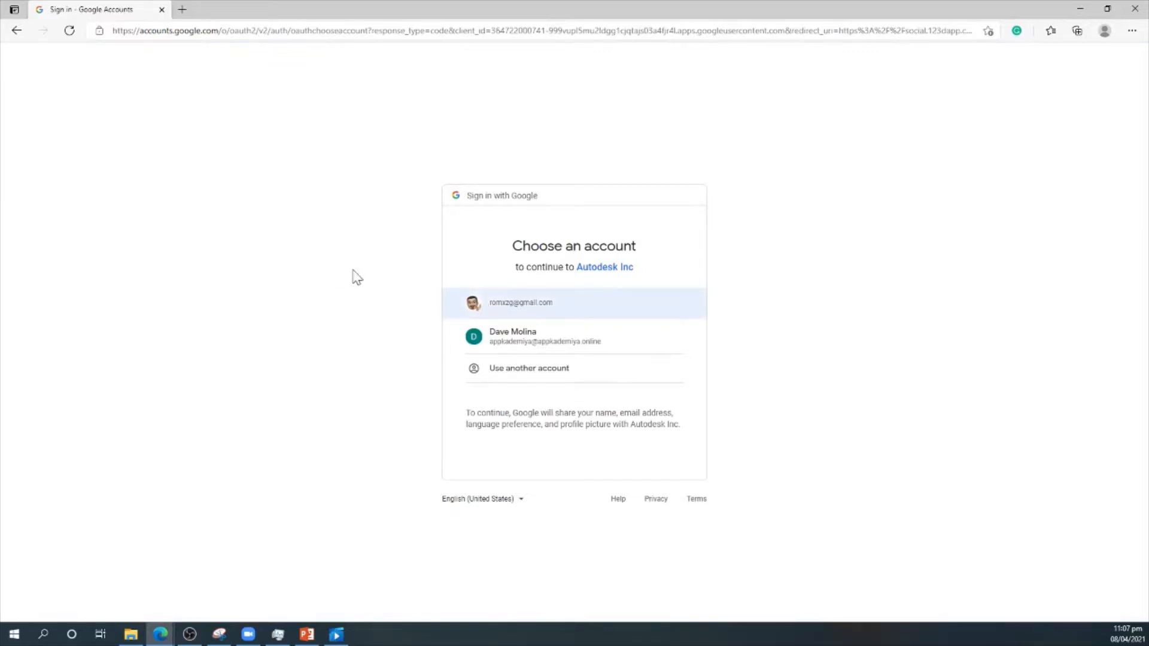
left_click(500, 307)
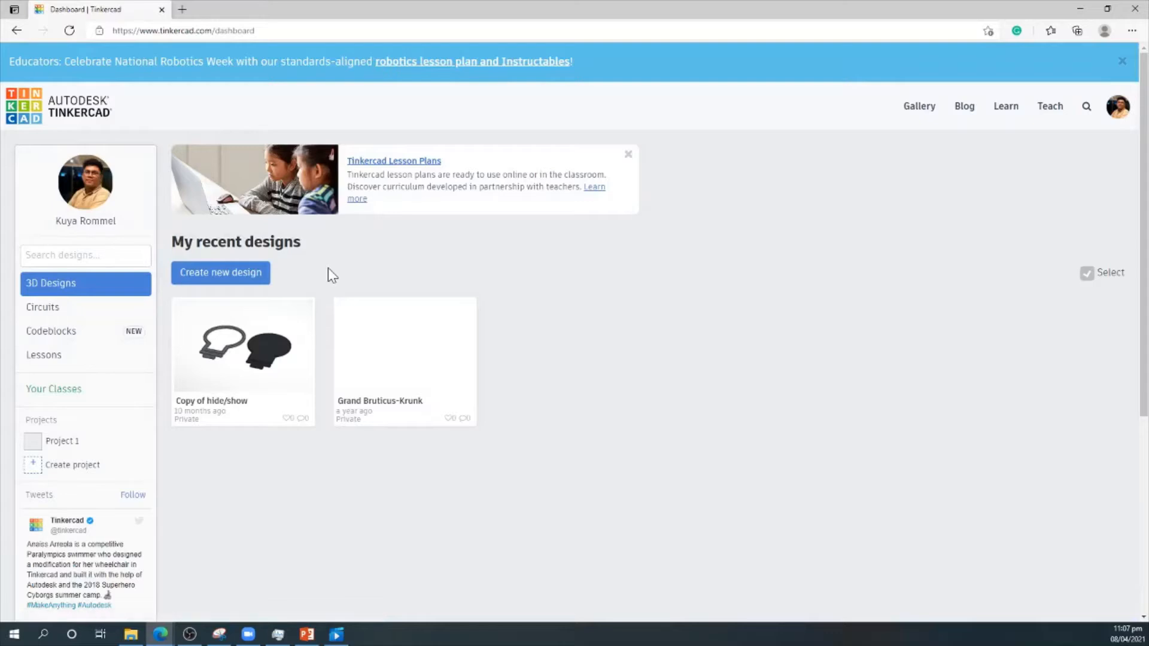
Open the Circuits section of the dashboard and create a new circuit.
left_click(90, 314)
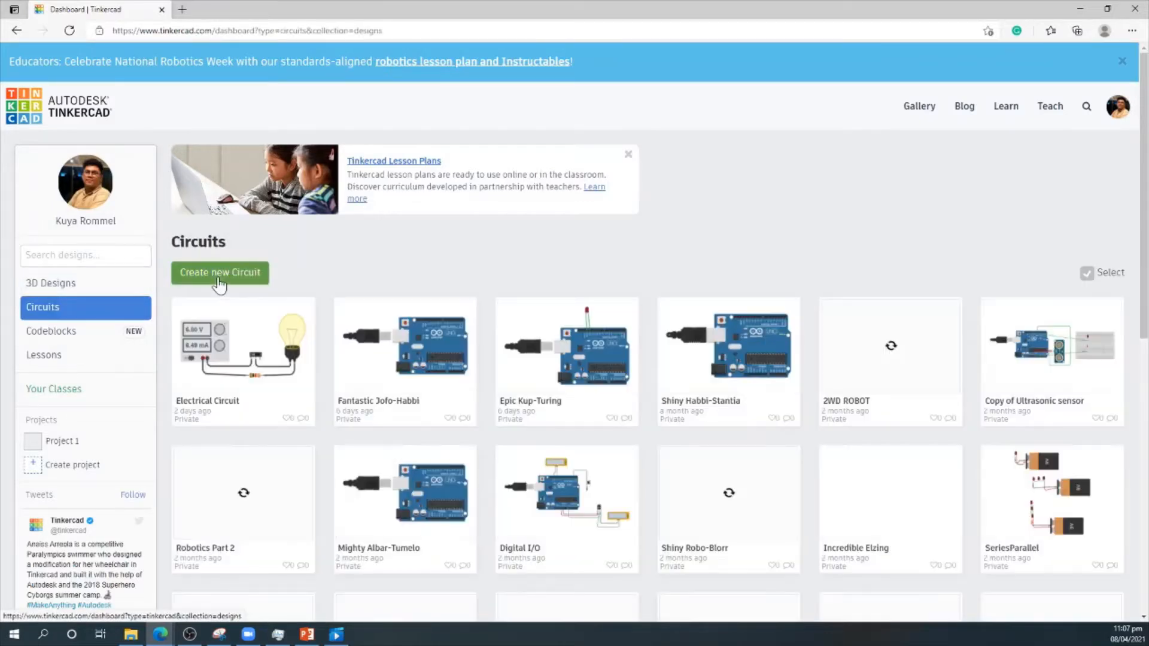
left_click(225, 279)
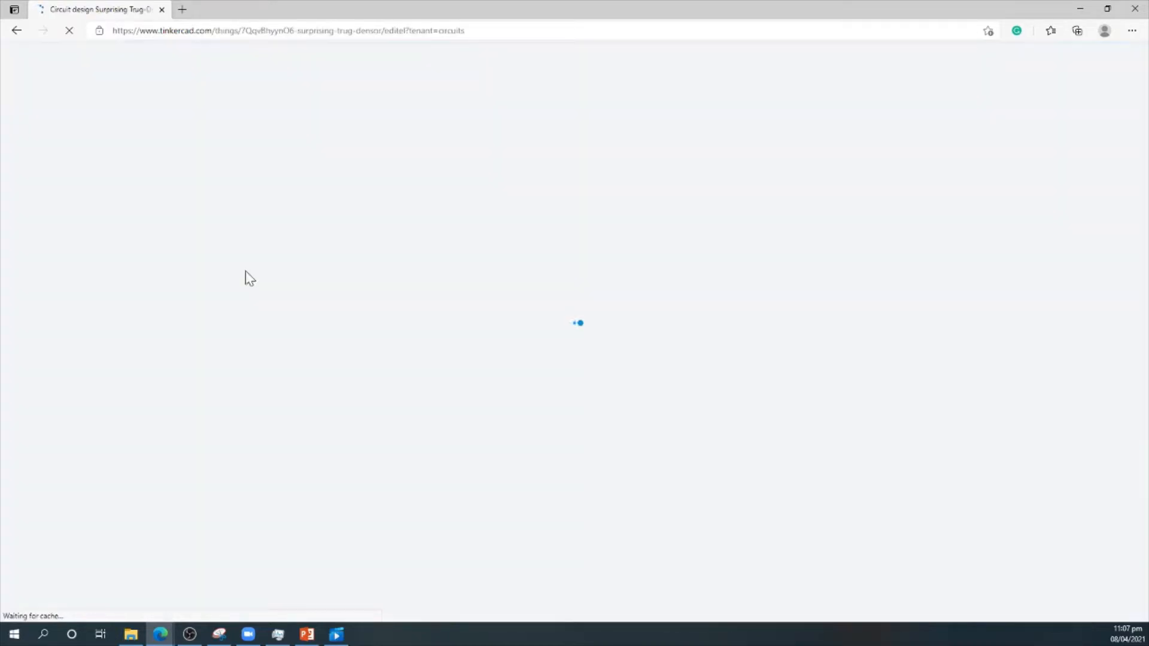
key("alt+Tab")
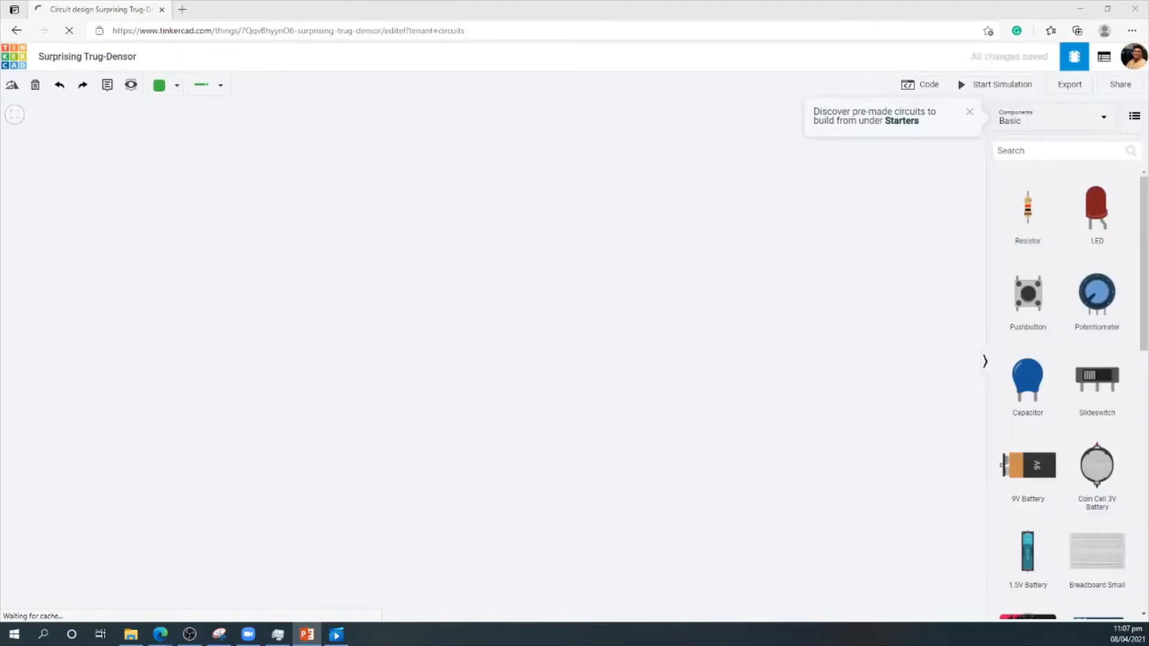
left_click(348, 340)
key("alt+Tab")
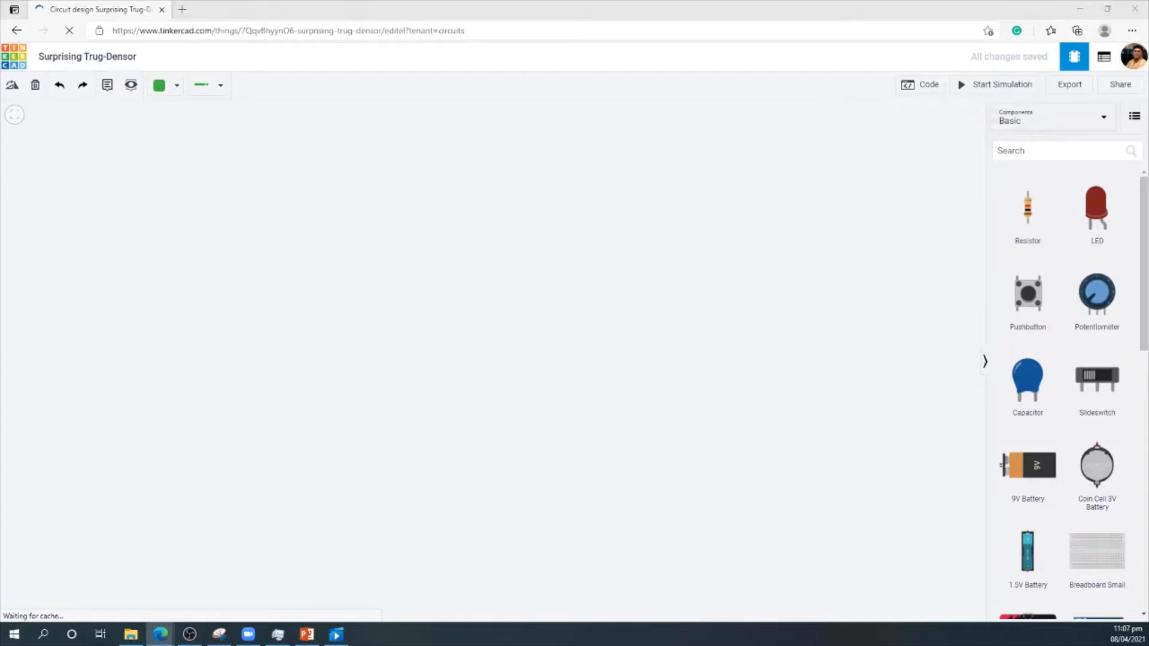
left_click(384, 290)
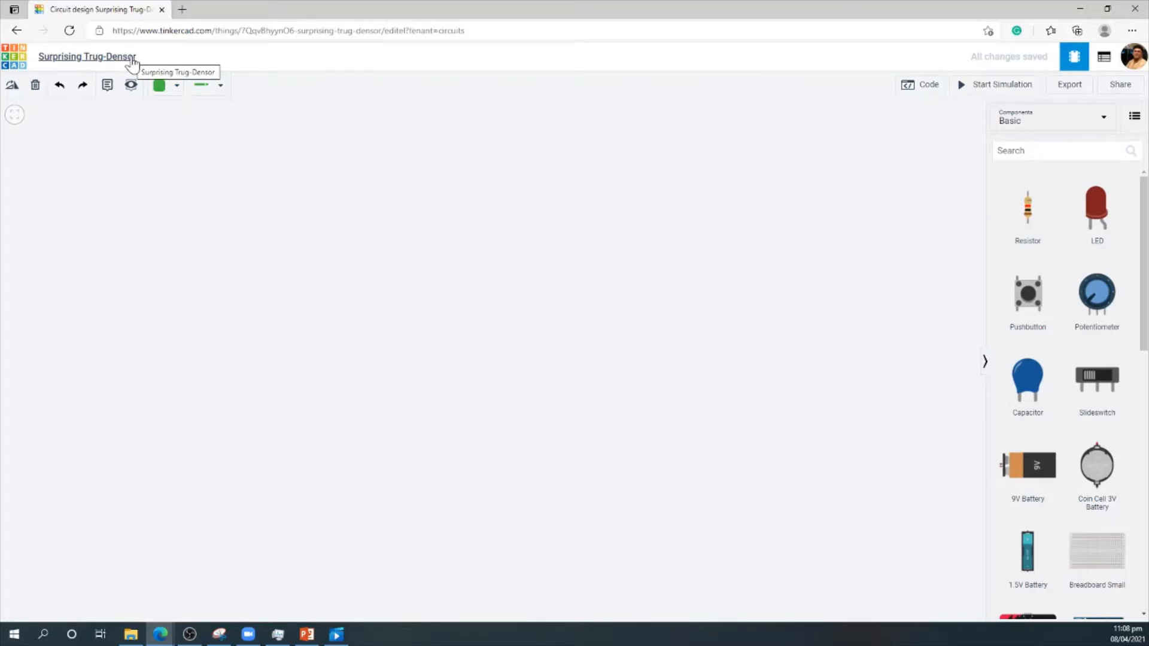
Rename the circuit design as "My First Project".
left_click(133, 60)
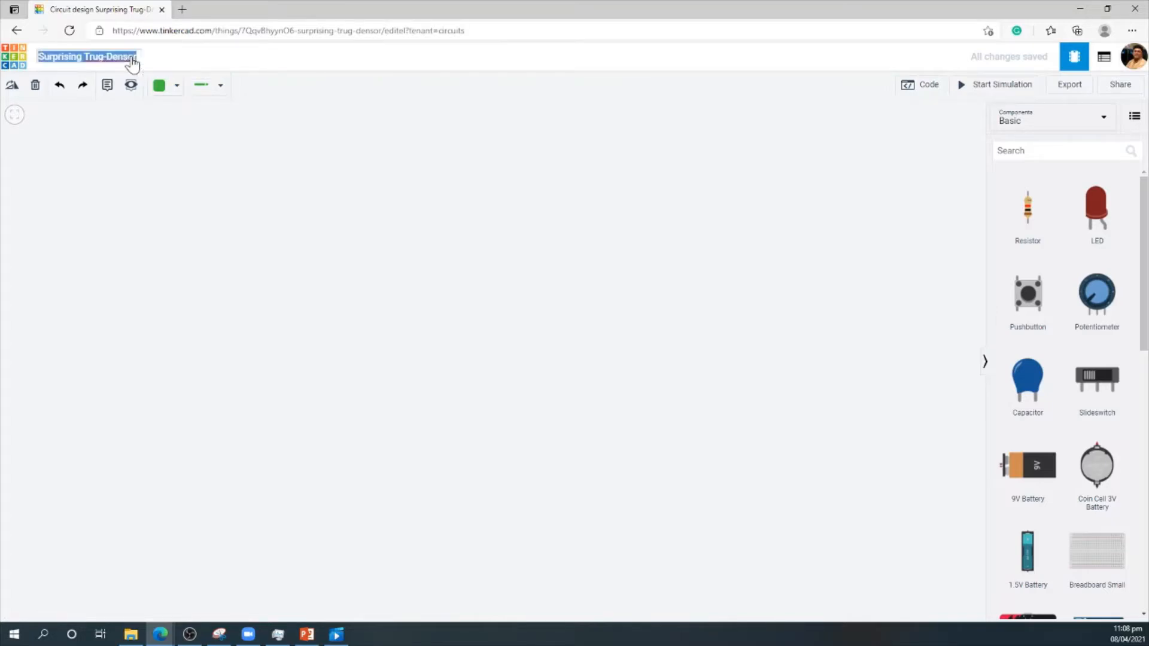
key("BackSpace")
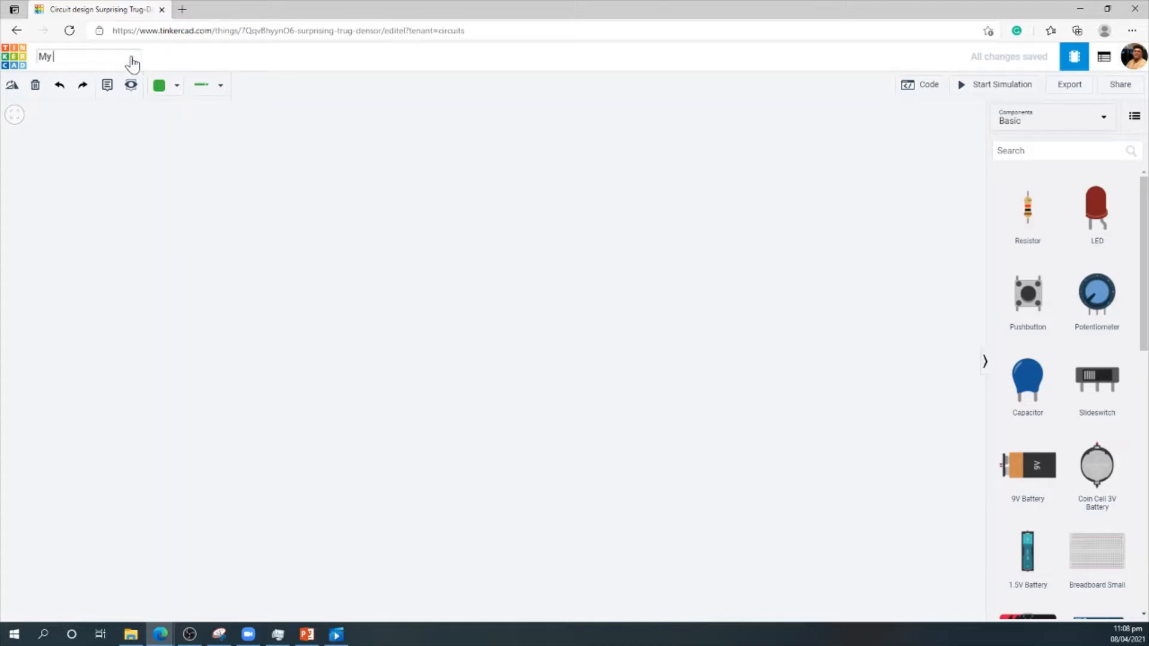
type("My First Project")
key("Return")
key("alt+Tab")
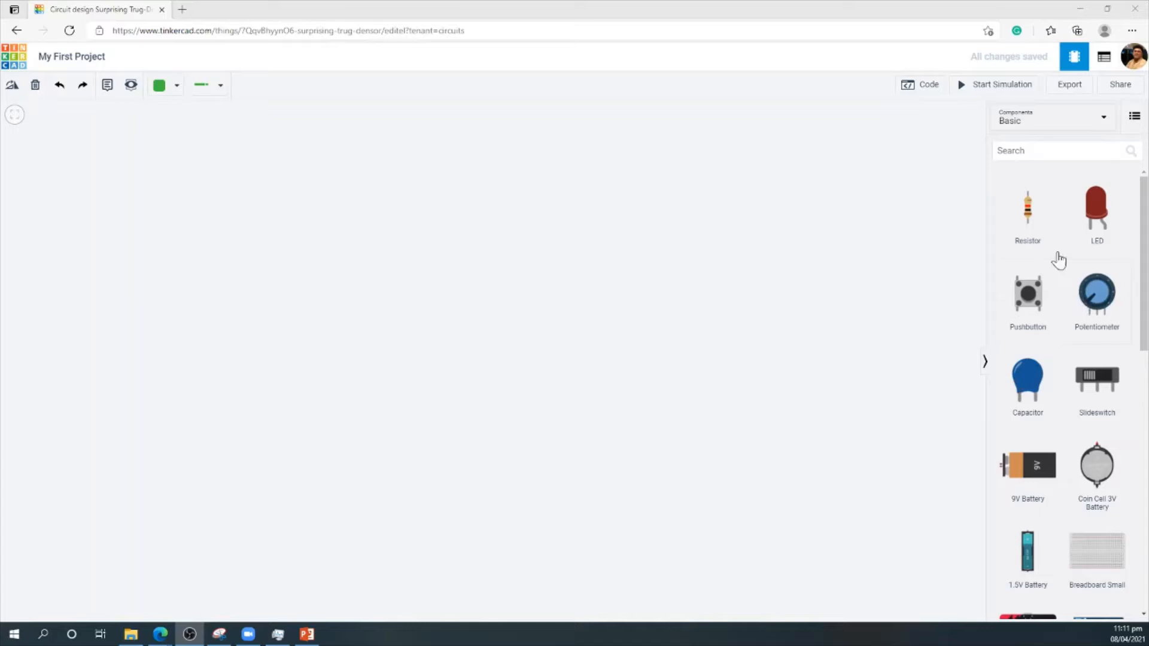
Browse the component library's Arduino, Circuit Assemblies and micro:bit starters, ending with the list of all components.
left_click(1069, 126)
left_click(1034, 163)
left_click(1051, 125)
left_click(1017, 168)
left_click(1045, 123)
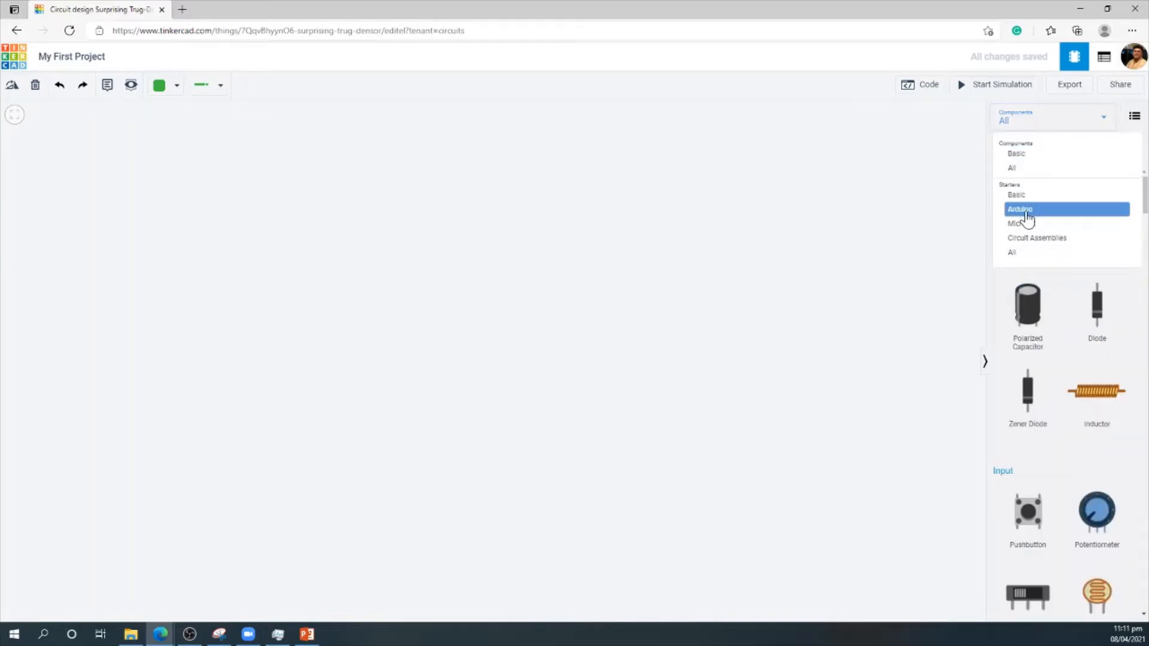
left_click(1025, 213)
left_click(1041, 128)
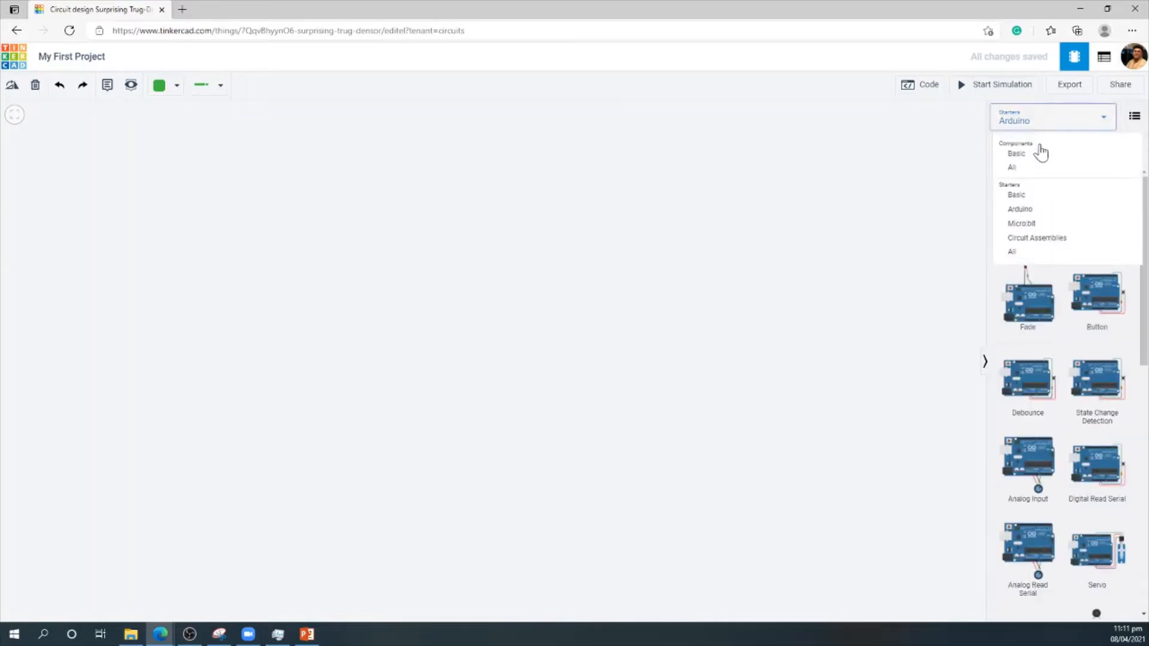
left_click(1029, 238)
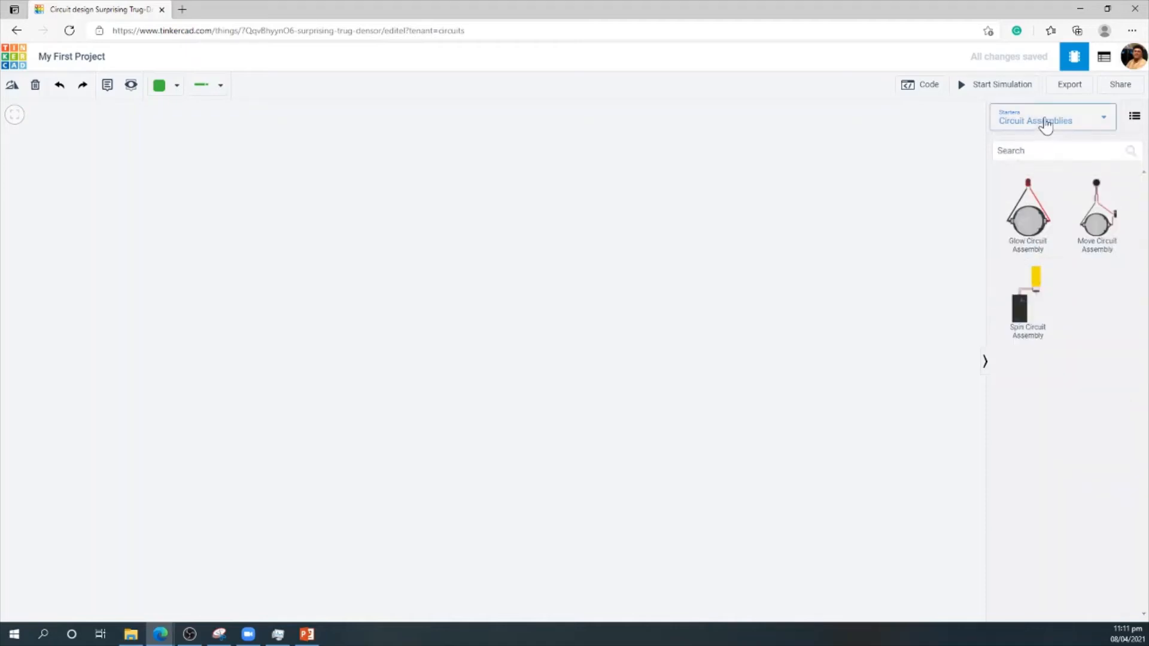
left_click(1045, 124)
left_click(1023, 227)
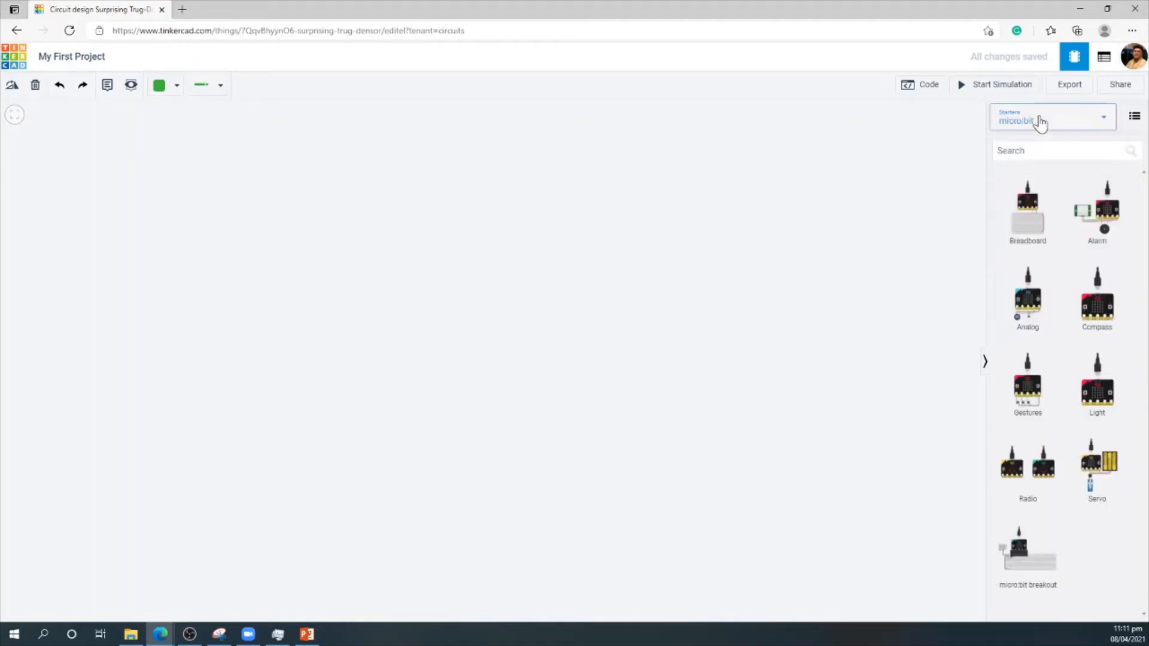
left_click(1041, 122)
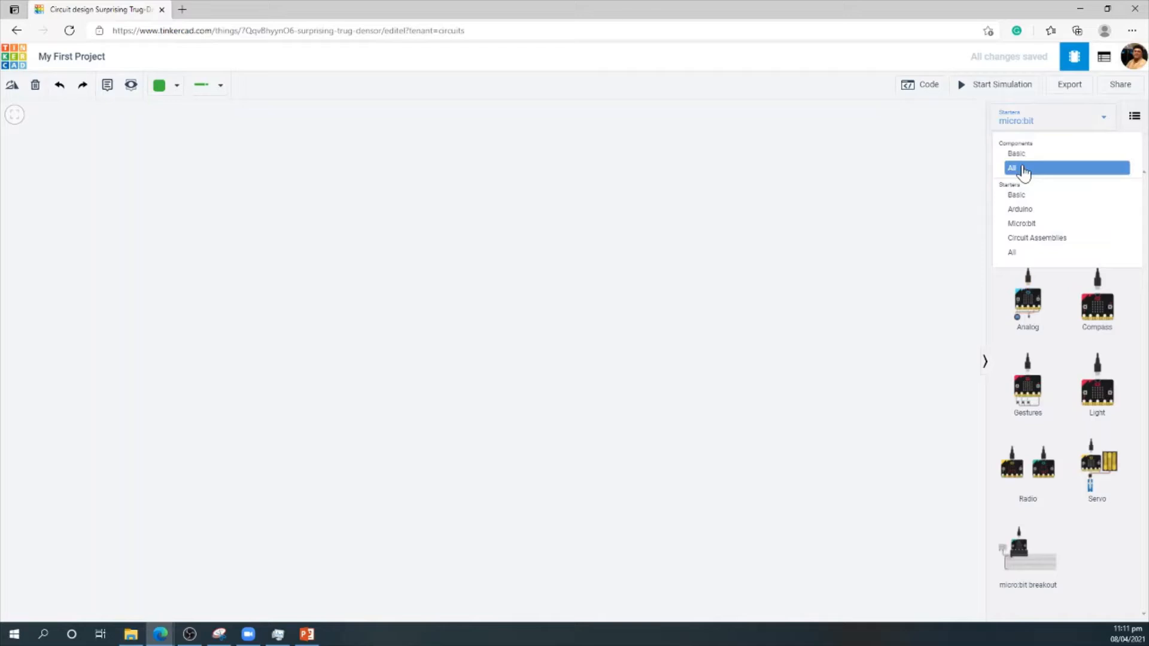
left_click(1025, 172)
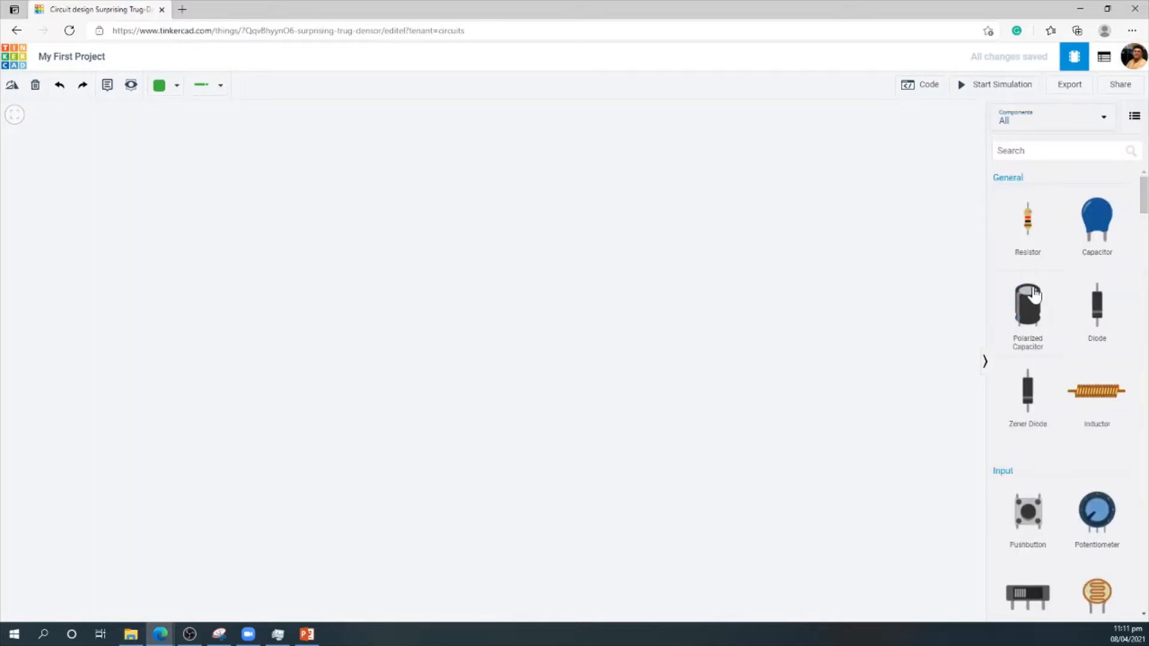
Place a resistor in the middle of the empty workspace and select it.
left_click_drag(1035, 237, 528, 311)
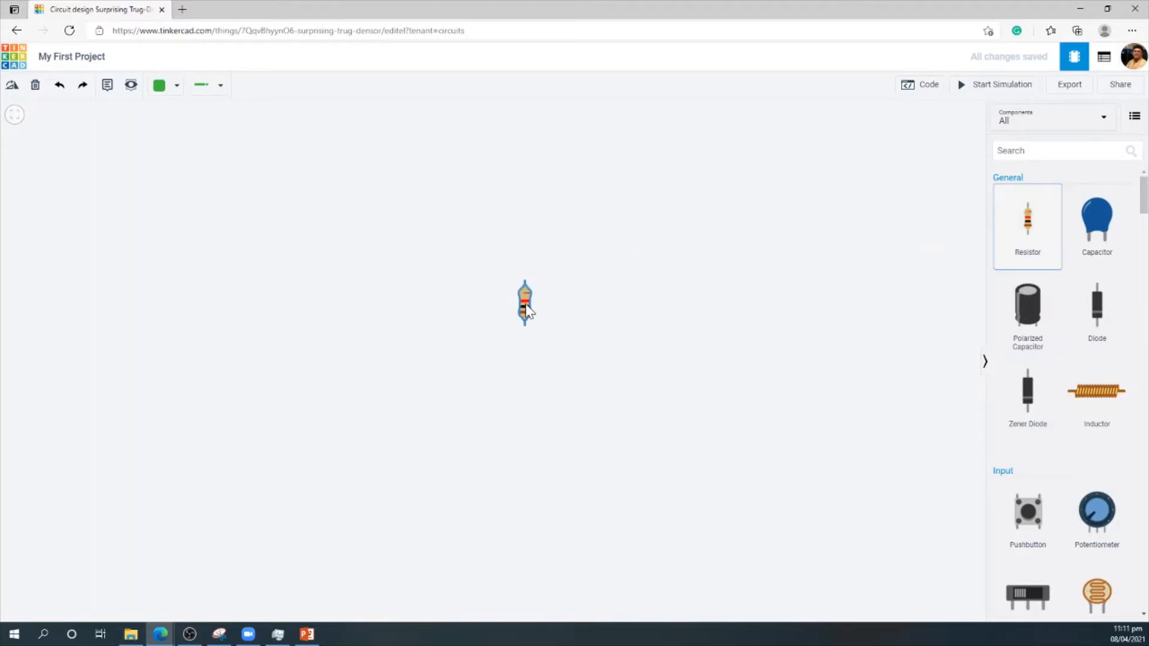
left_click(525, 305)
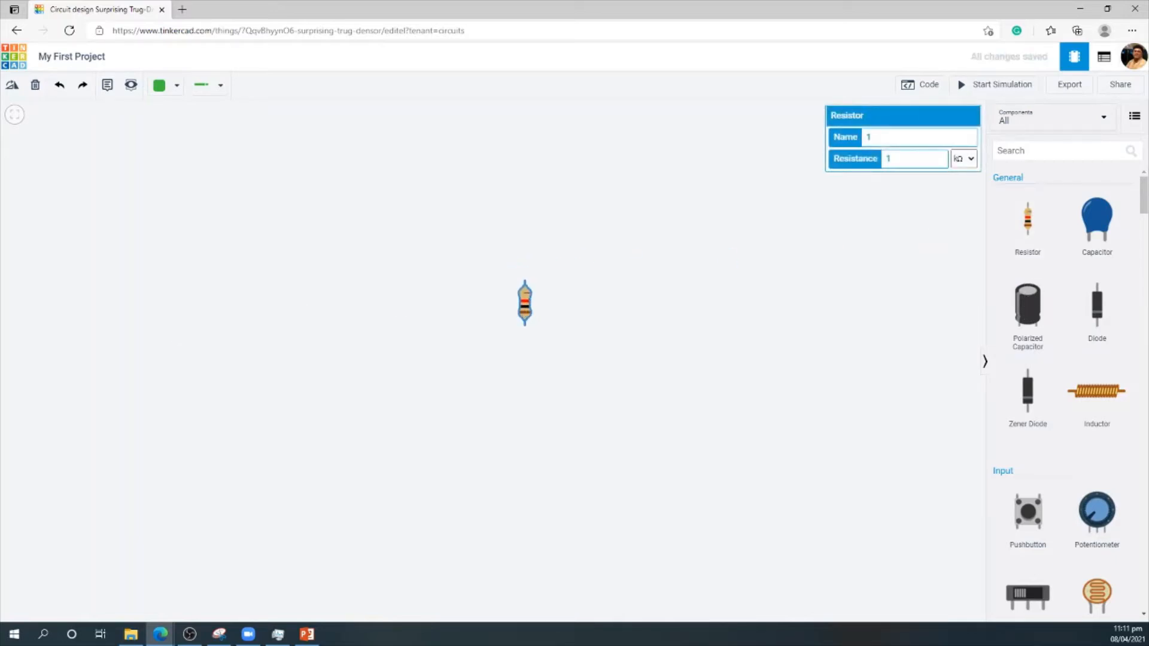
key("alt+Tab")
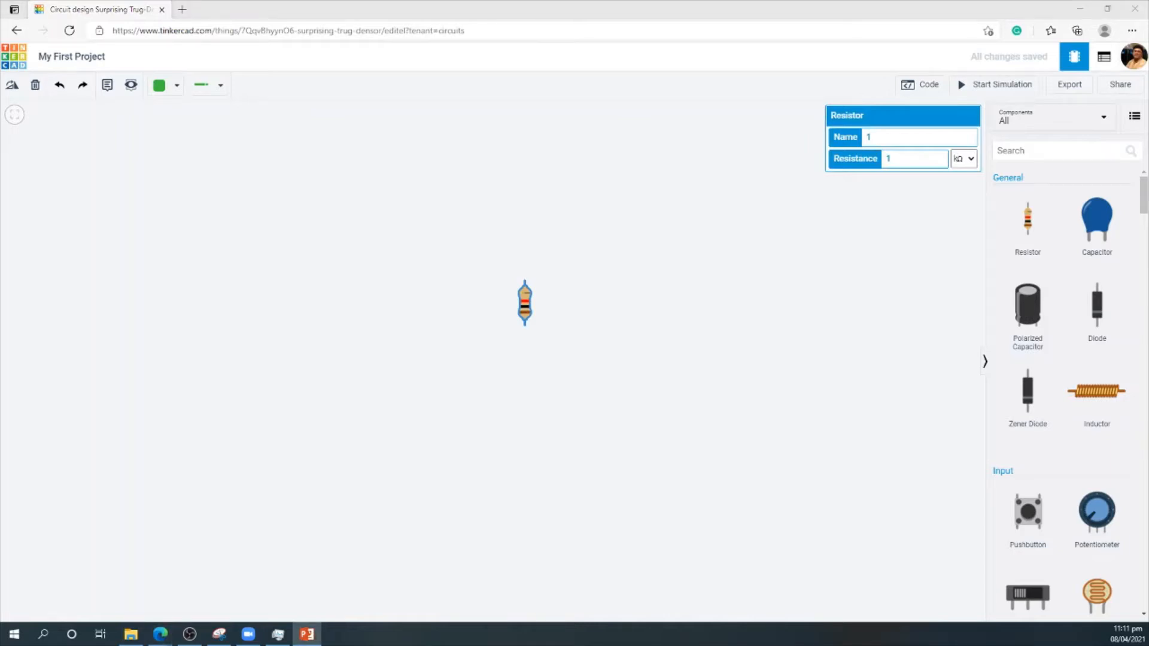
key("alt+Tab")
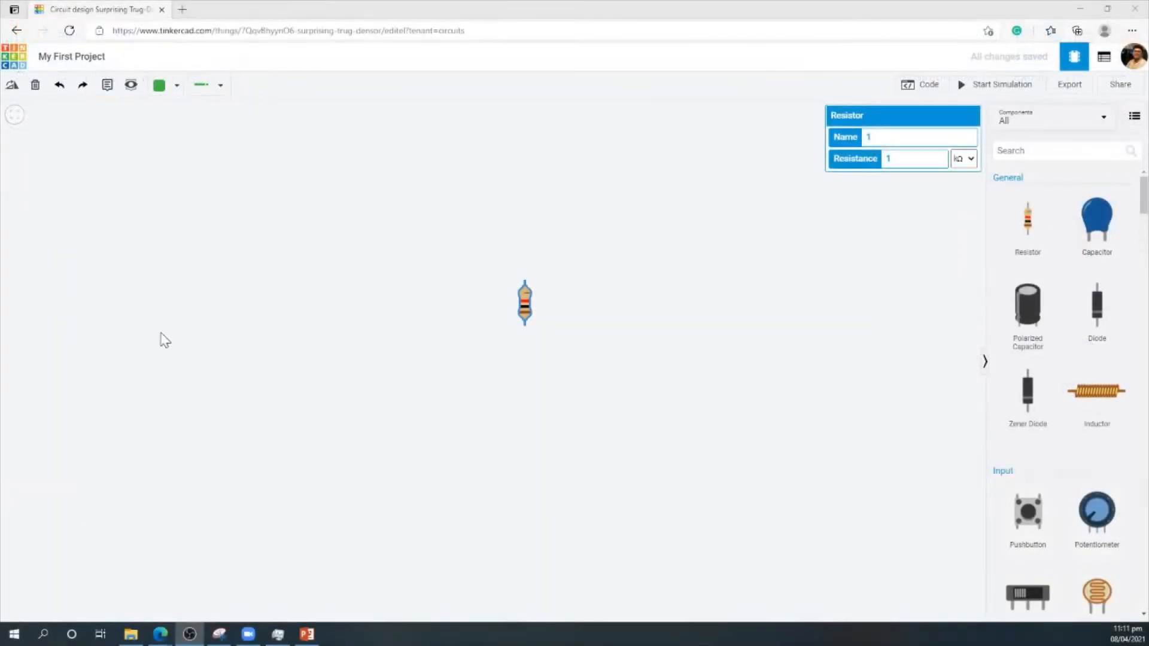
left_click(567, 417)
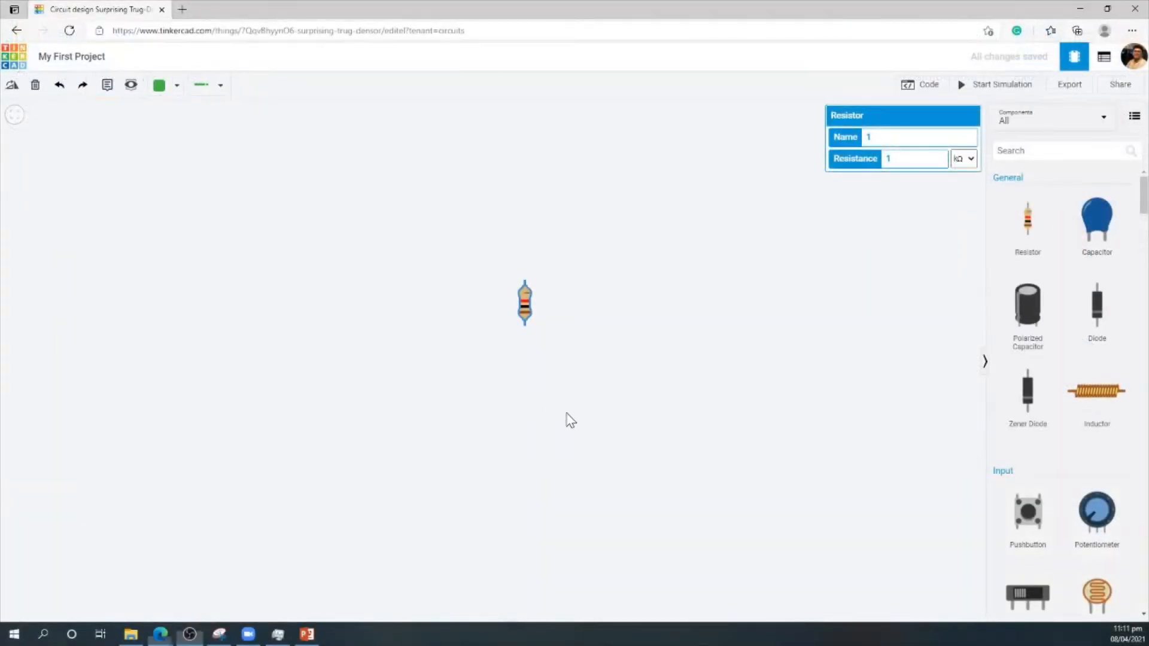
left_click(526, 310)
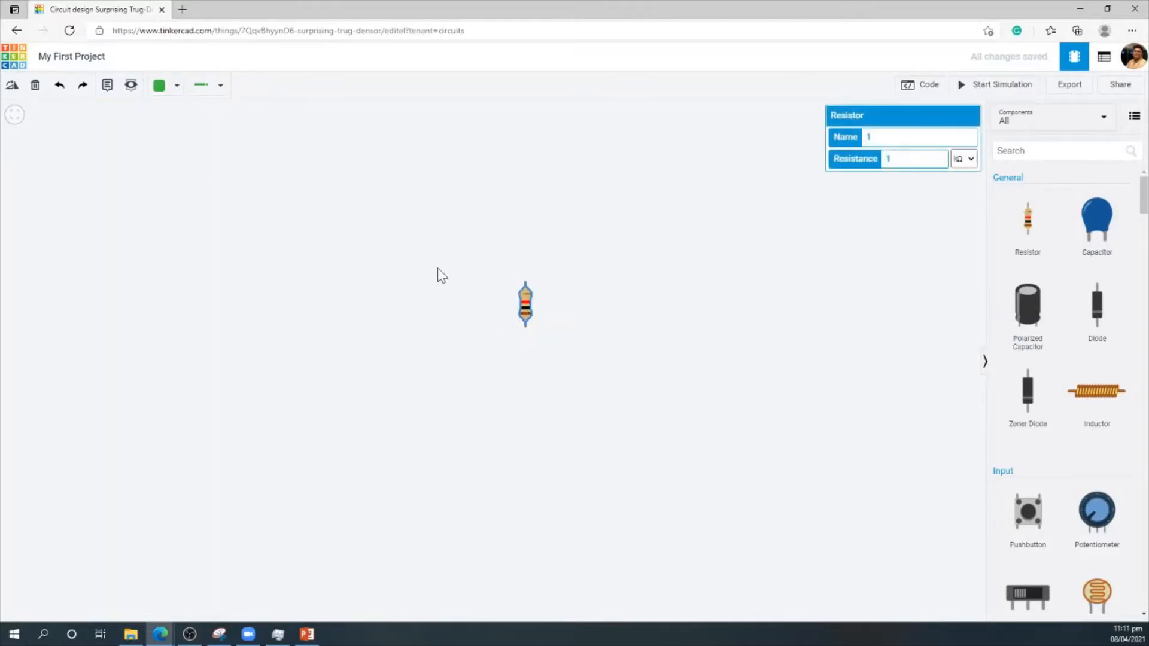
Rotate the selected resistor until it lies horizontally and delete it.
left_click(16, 90)
left_click(17, 90)
left_click(17, 90)
left_click(17, 90)
left_click(15, 90)
left_click(15, 90)
left_click(15, 90)
left_click(15, 90)
left_click(15, 90)
left_click(15, 90)
left_click(15, 90)
left_click(15, 90)
left_click(15, 90)
left_click(15, 90)
left_click(15, 90)
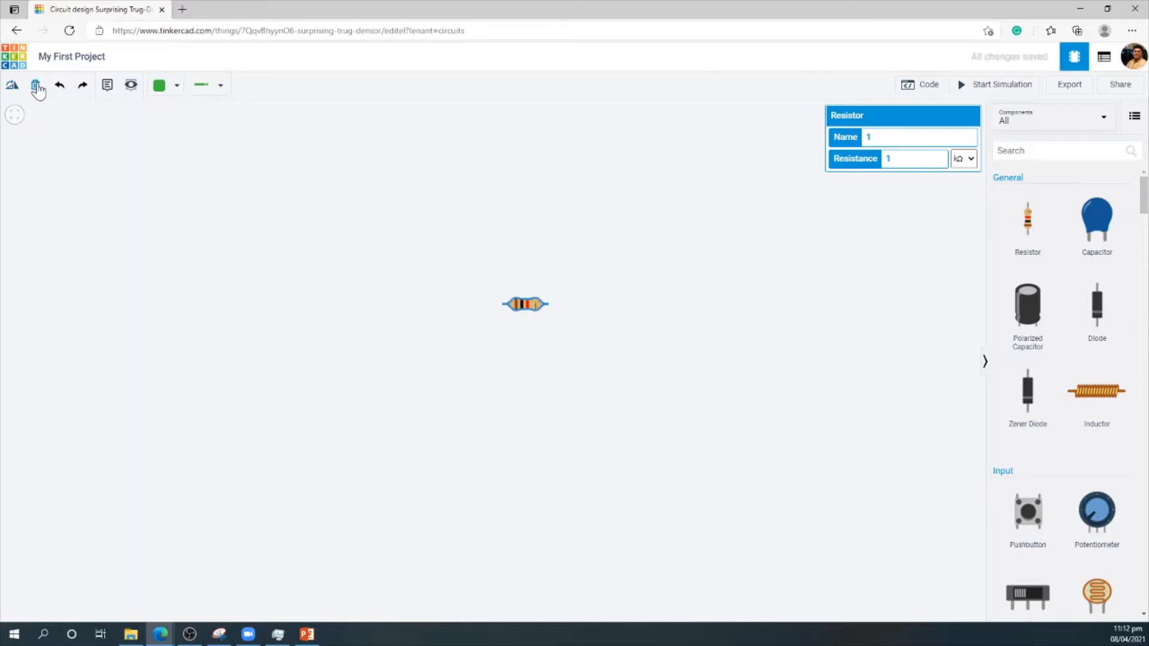
left_click(35, 87)
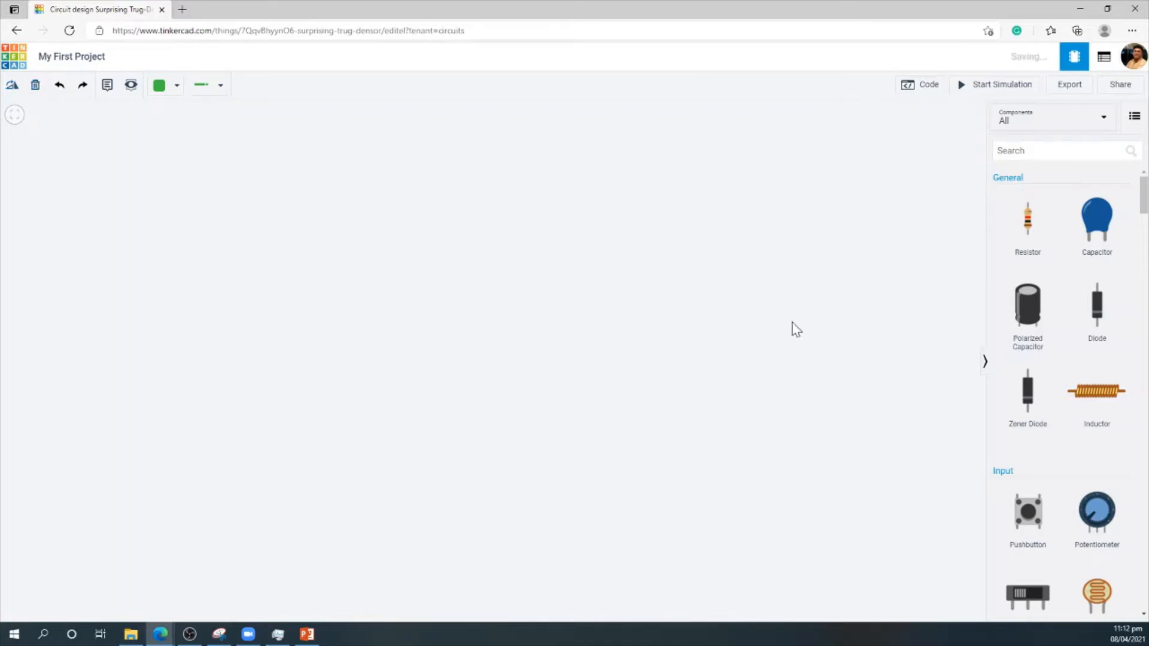
Place two vertical resistors side by side in the workspace.
left_click_drag(1041, 245, 493, 254)
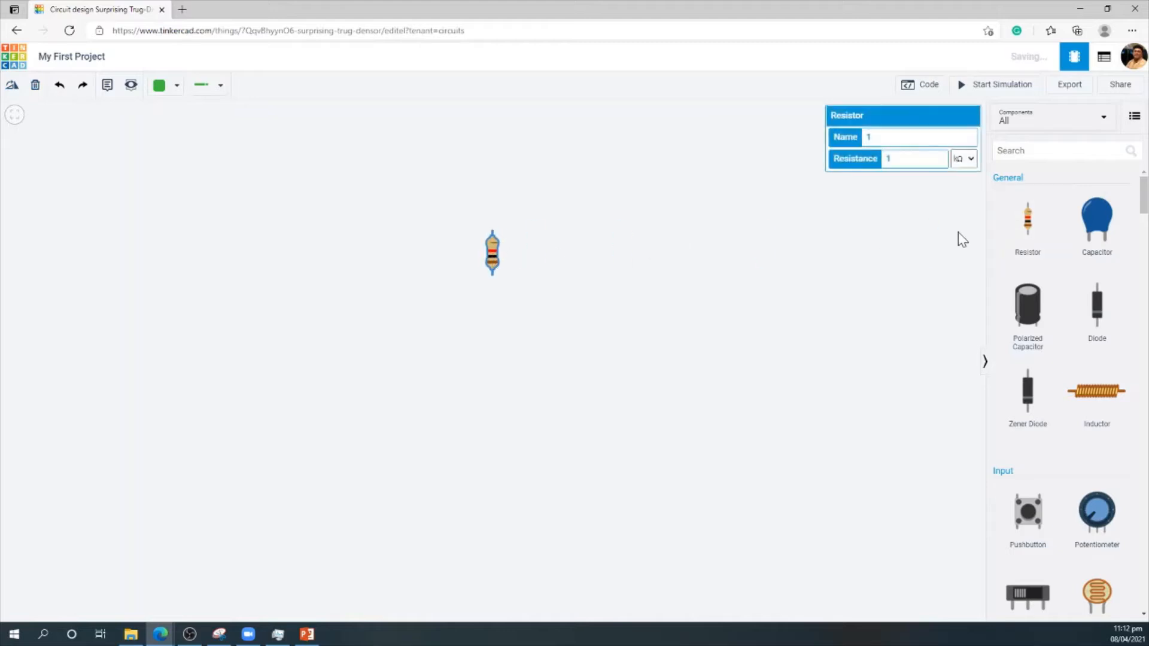
left_click_drag(997, 238, 533, 258)
left_click(679, 292)
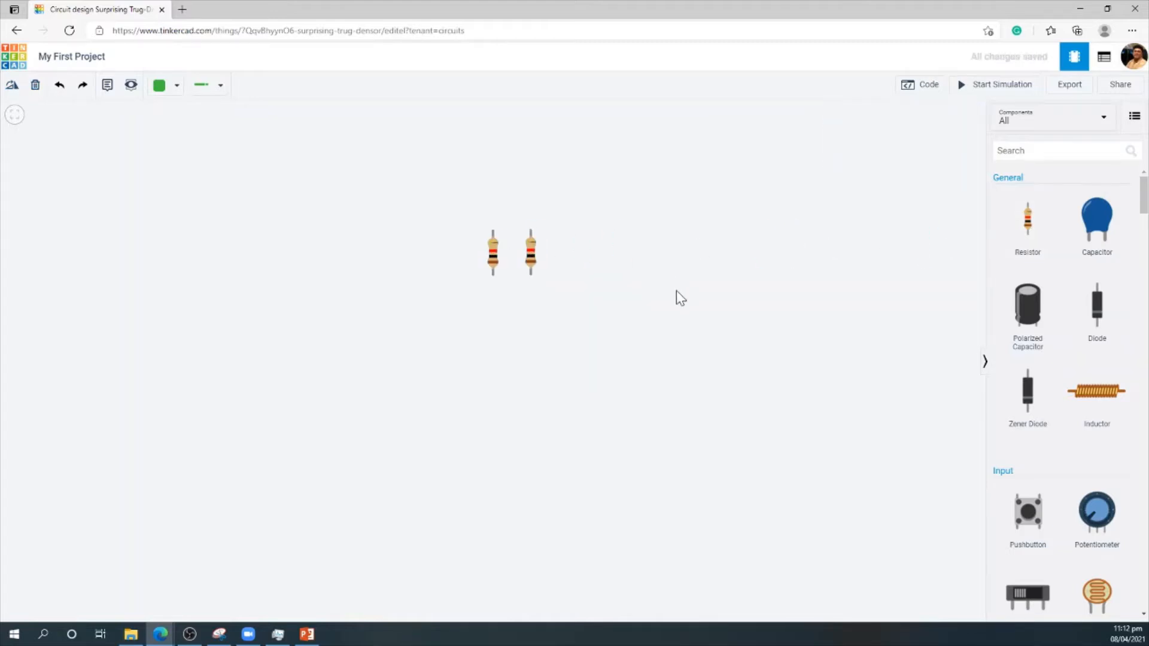
Delete the left one of the two resistors, undoing and redoing the deletion.
left_click(494, 259)
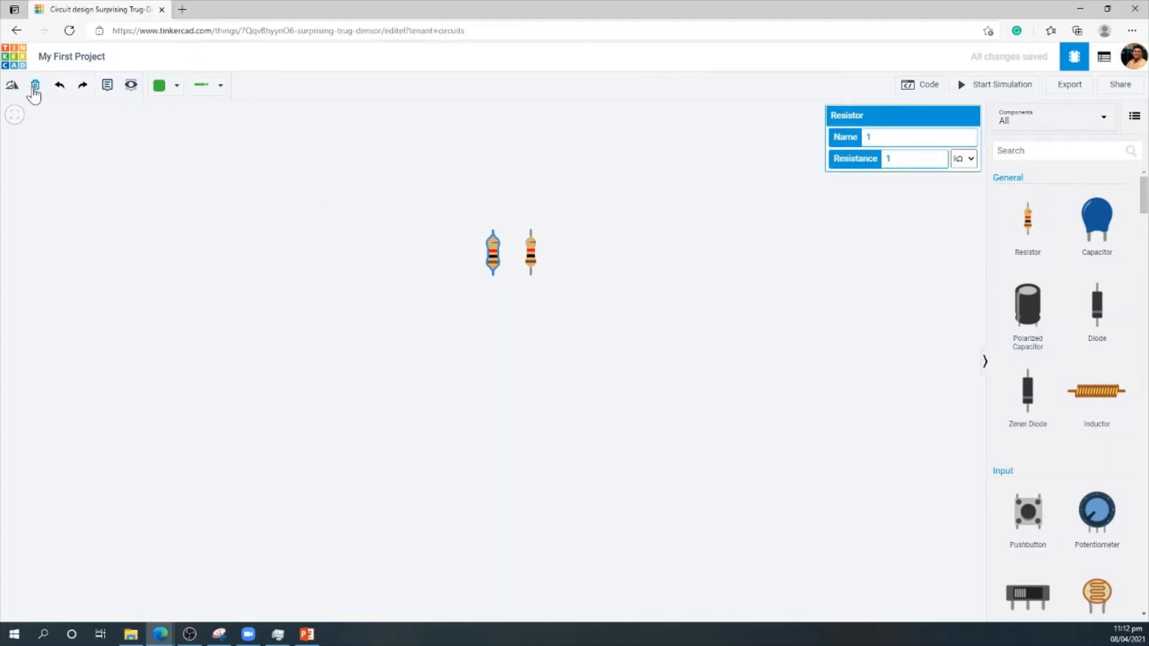
left_click(35, 87)
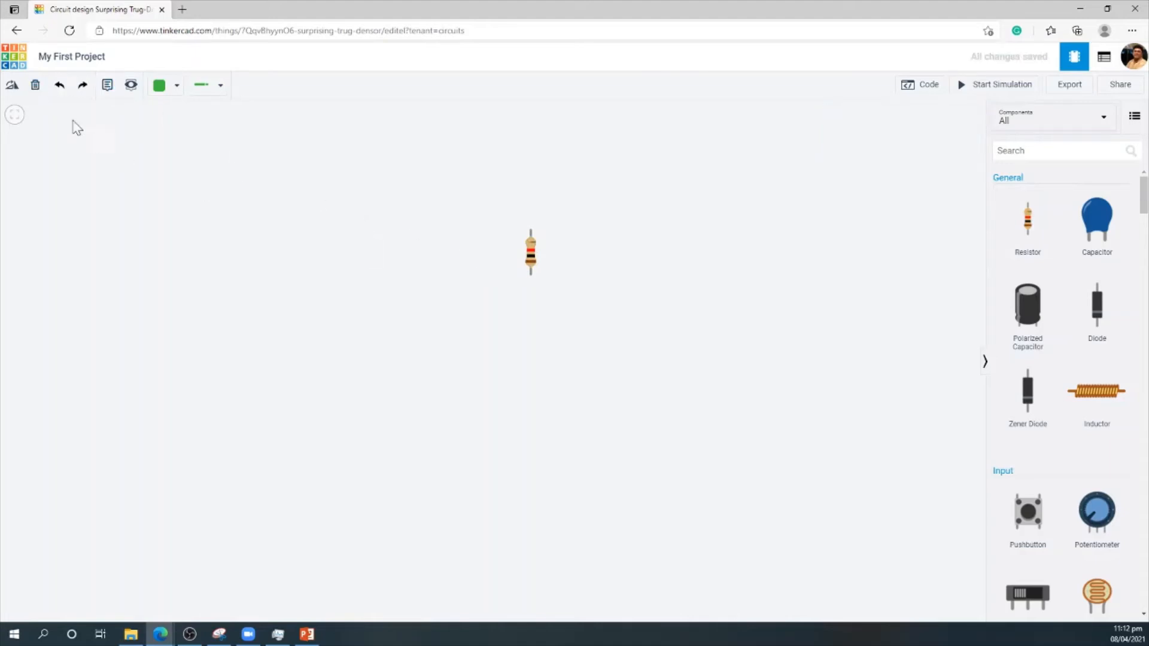
left_click(59, 88)
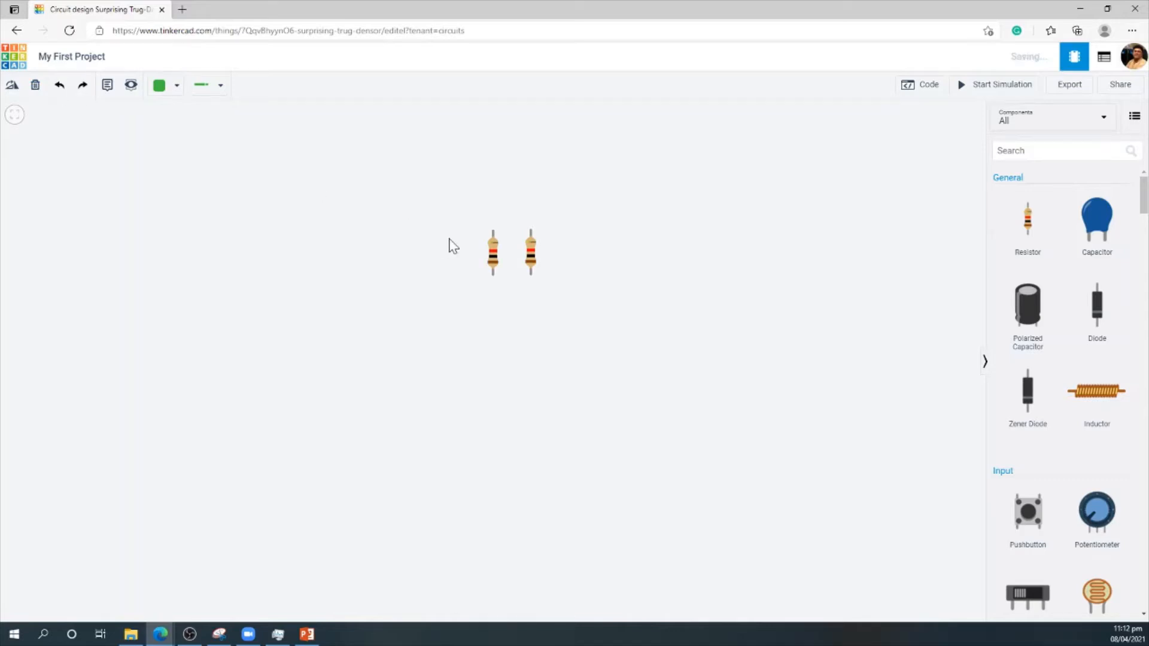
left_click(83, 87)
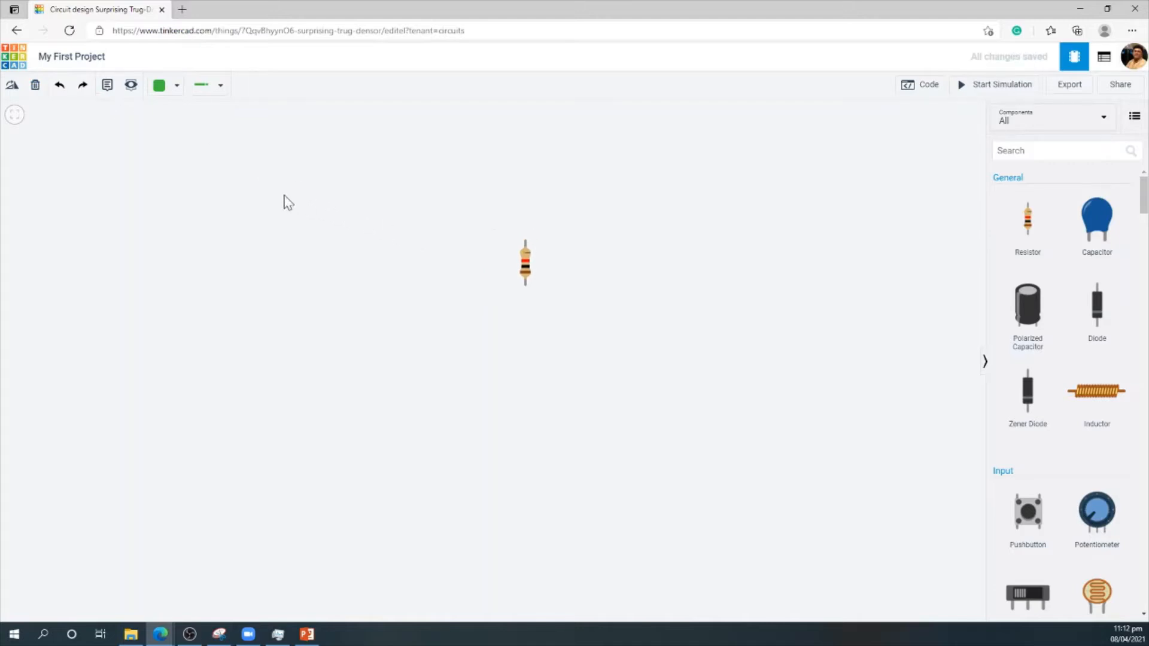
Add a note reading "This is a 1k Ohms Resistor" beside the resistor, then hide and show the annotation.
left_click(107, 85)
left_click(557, 248)
left_click_drag(557, 251, 599, 268)
double_click(595, 245)
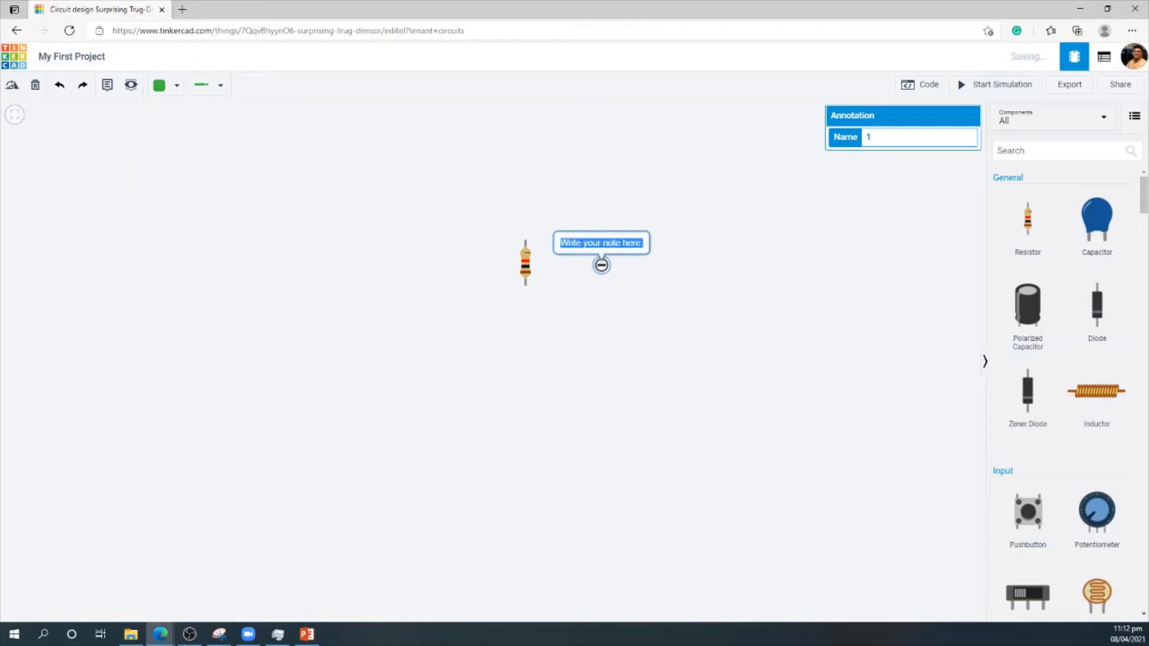
type("This is")
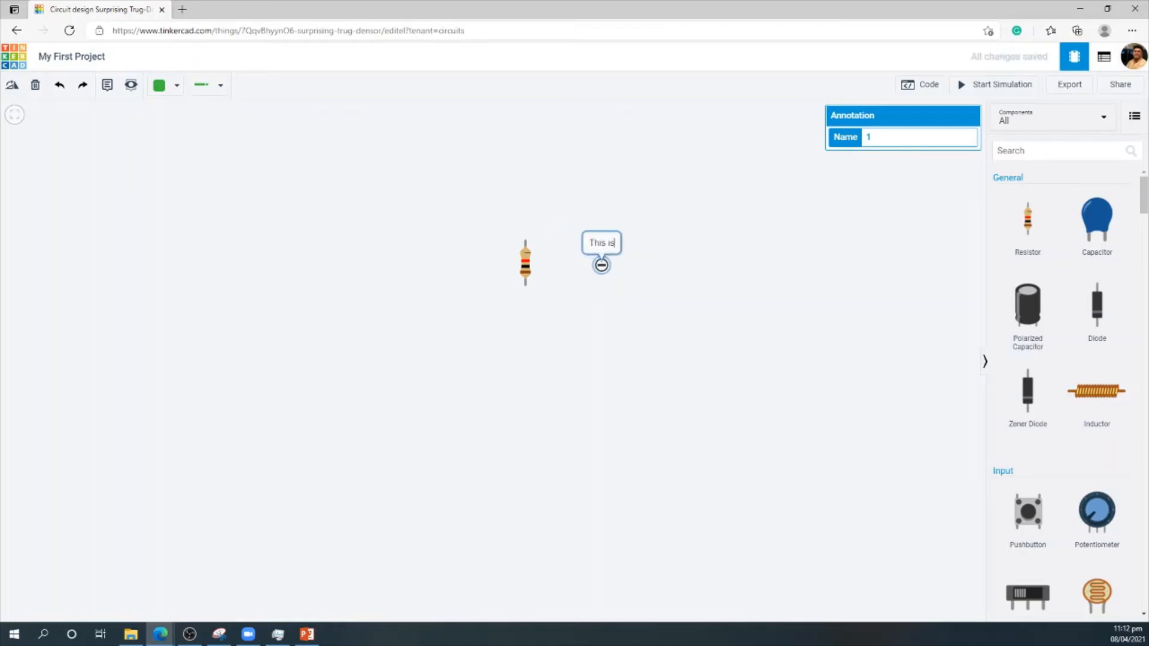
type(" a 1k Ohms")
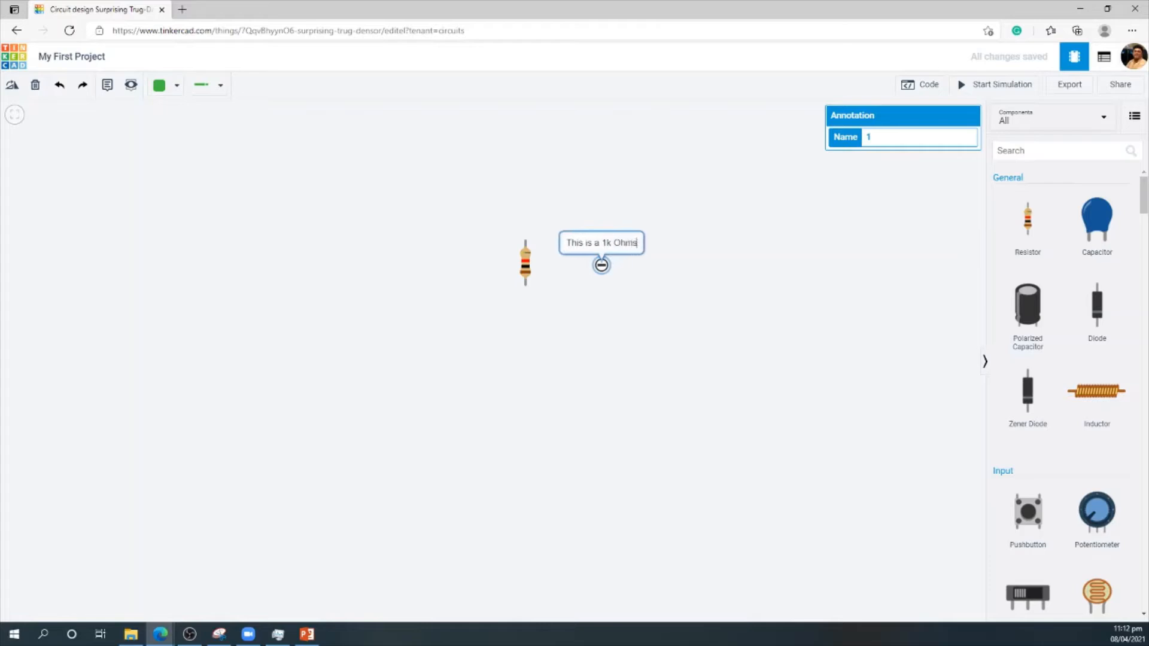
type(" Resistor")
left_click(553, 314)
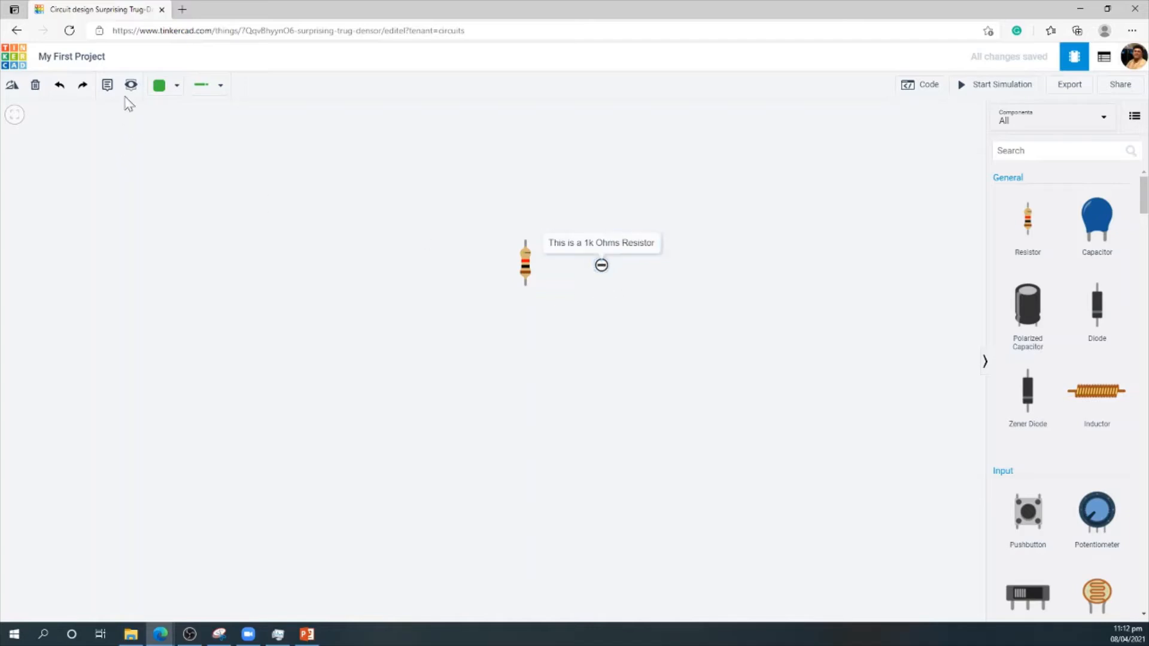
left_click(131, 85)
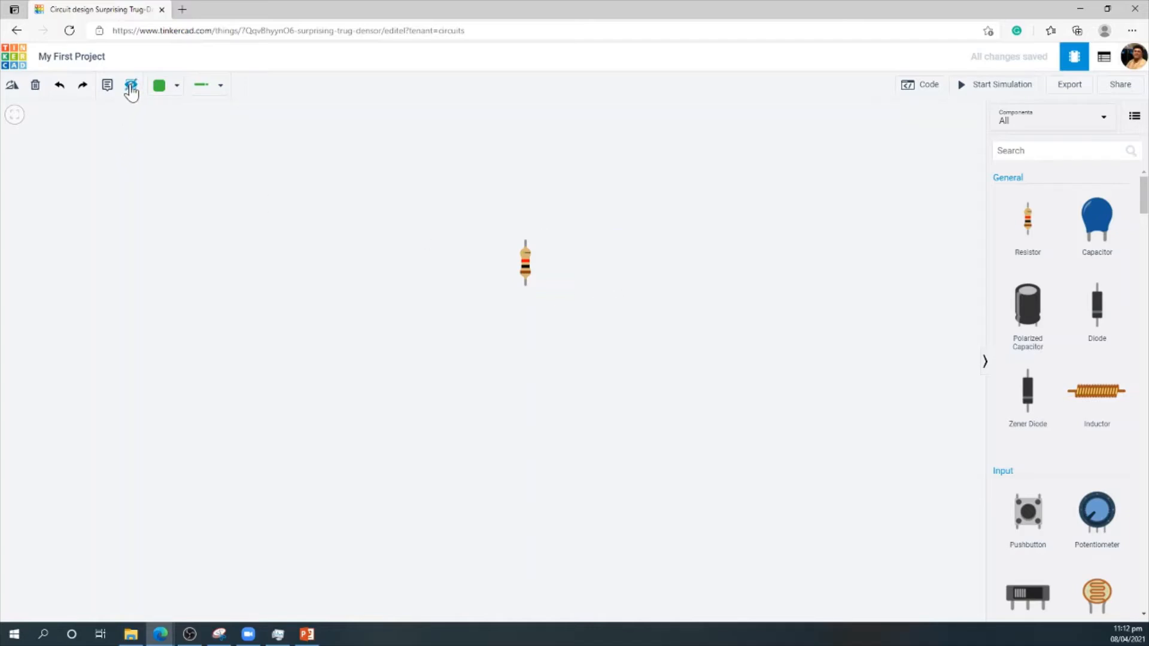
left_click(130, 87)
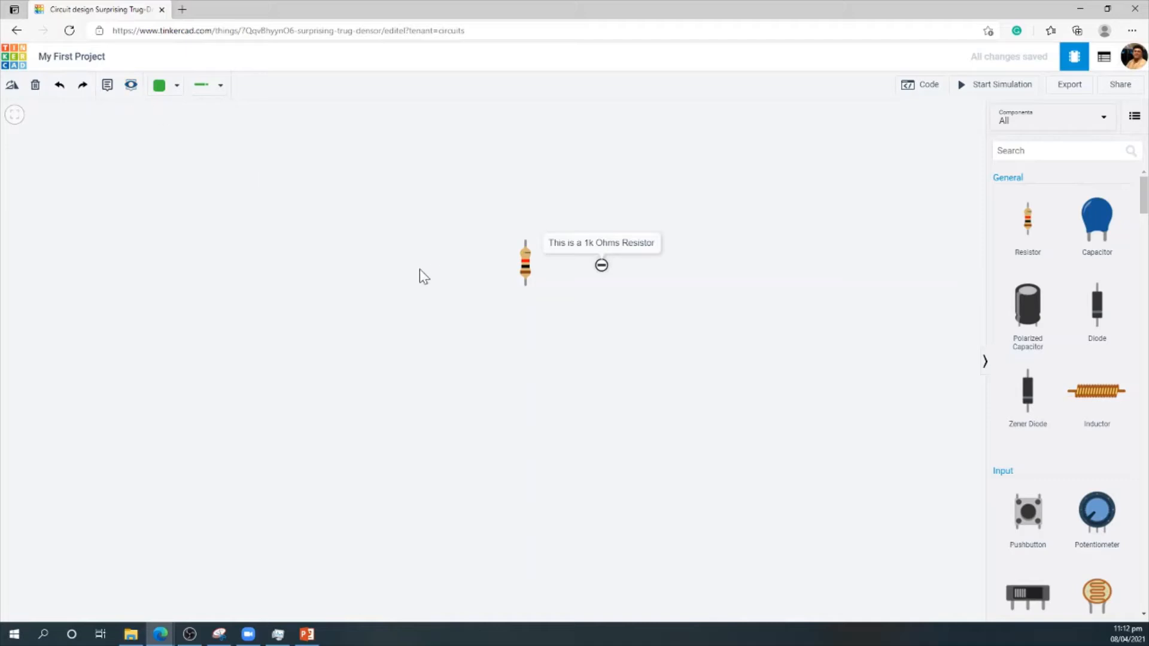
Place a second vertical resistor to the left of the annotated one and view the available wire colors.
left_click_drag(1017, 236, 393, 303)
left_click(461, 326)
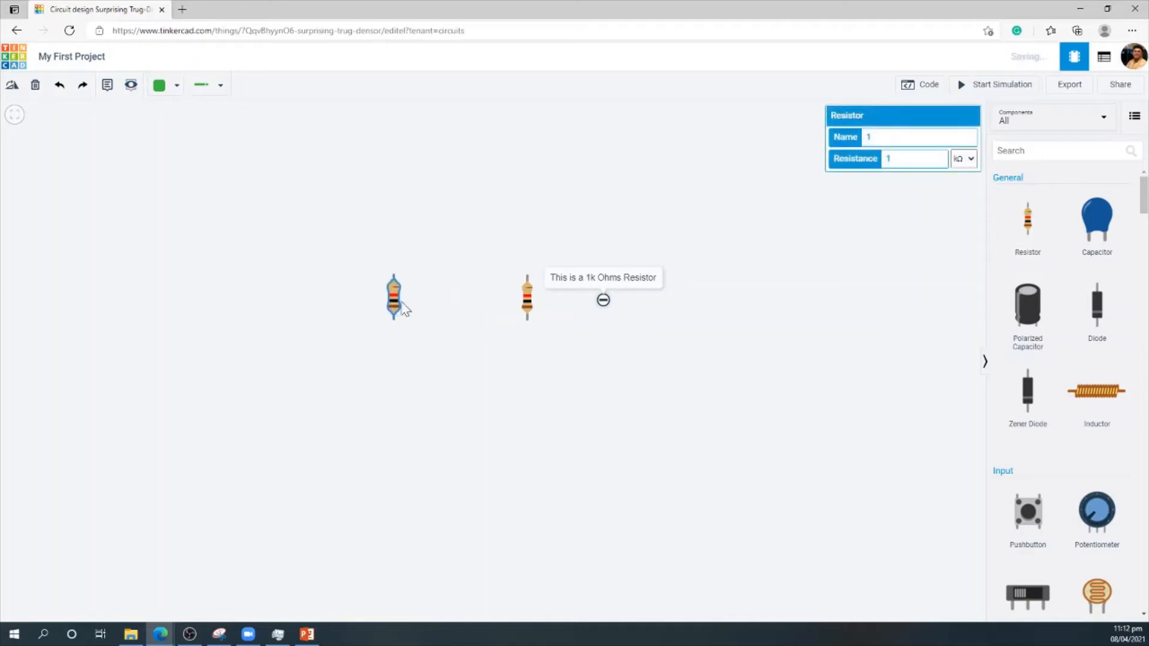
left_click(359, 263)
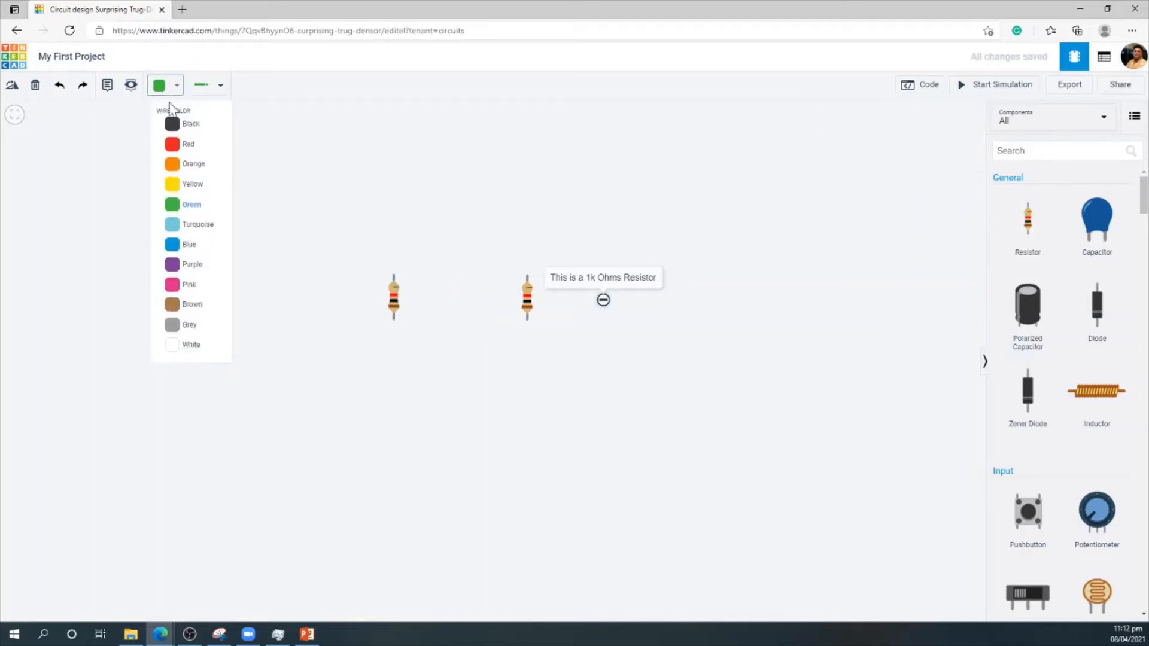
left_click(170, 90)
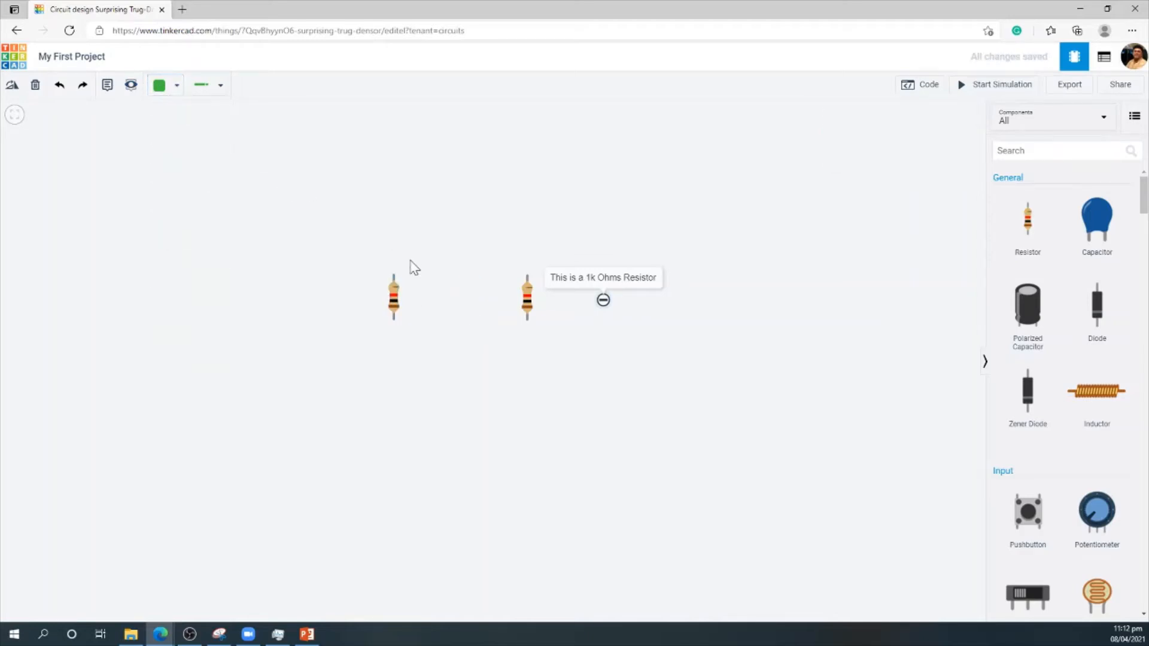
scroll(429, 285, "up", 4)
scroll(431, 285, "up", 1)
scroll(484, 305, "down", 3)
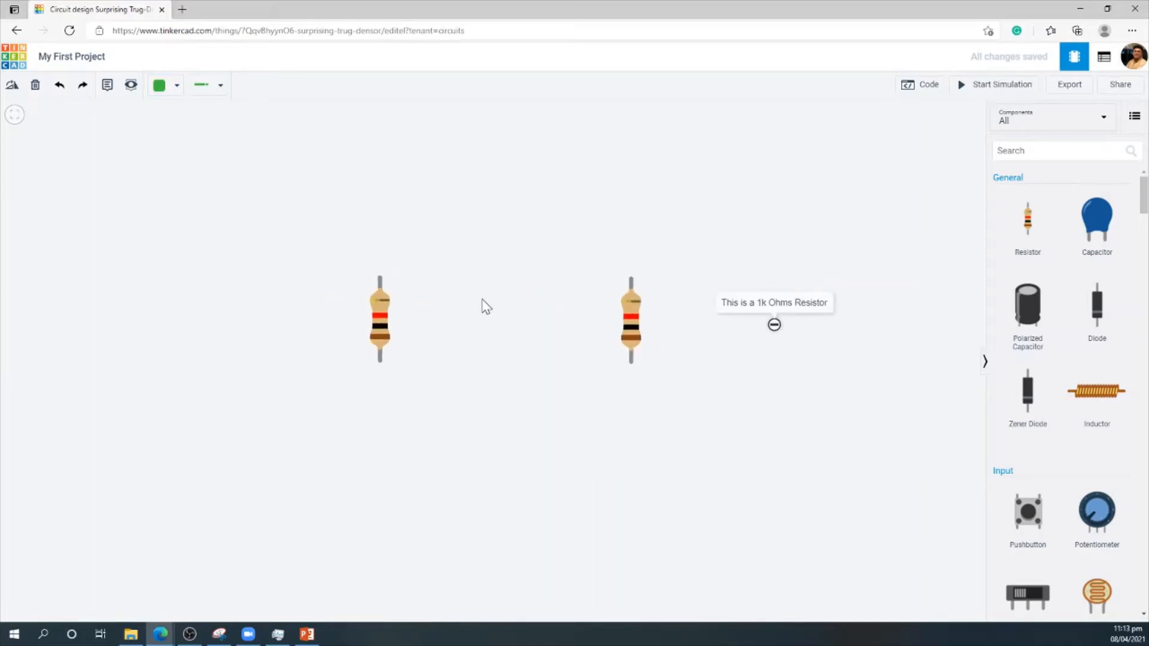
scroll(486, 307, "up", 2)
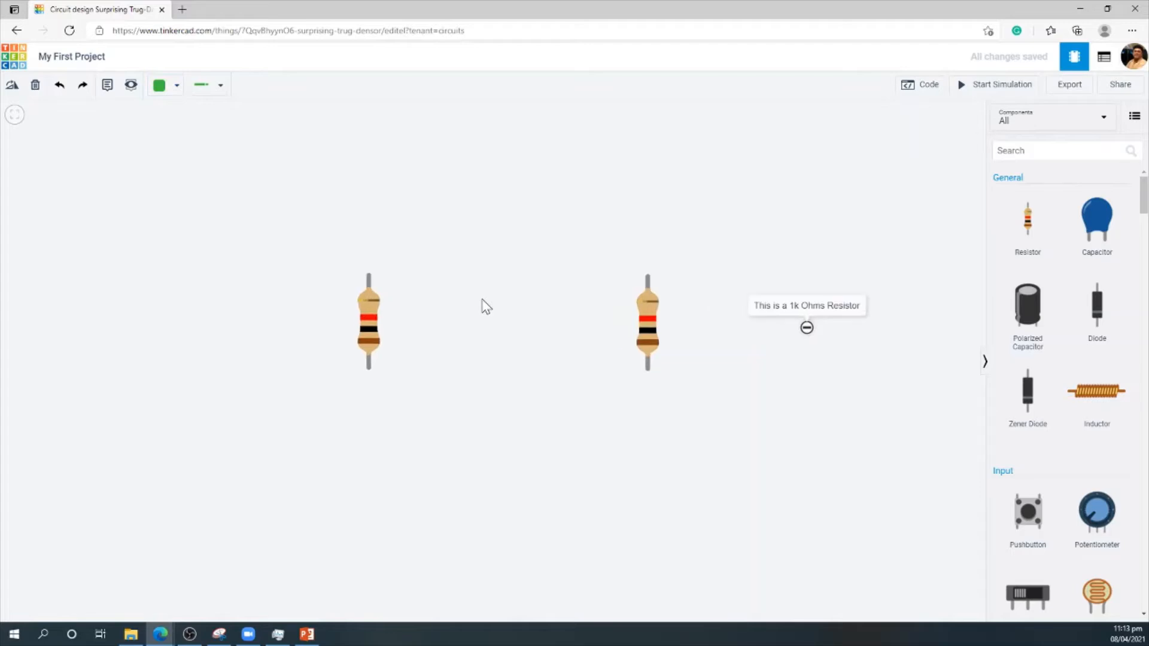
scroll(486, 306, "down", 1)
scroll(486, 307, "up", 1)
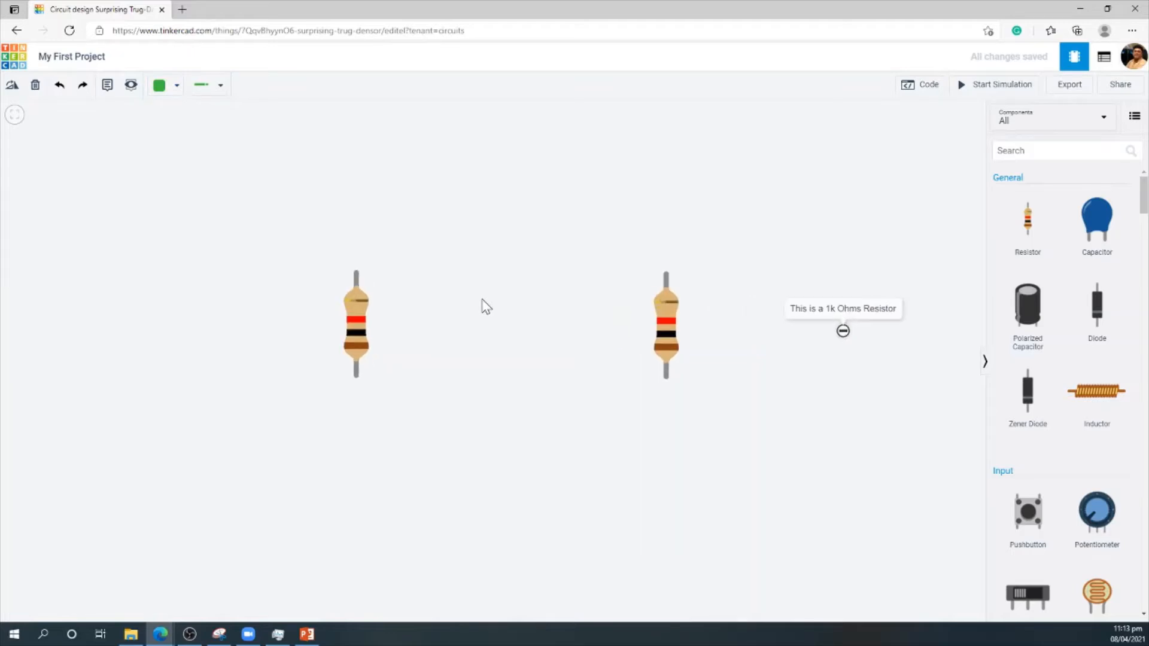
scroll(486, 306, "down", 2)
scroll(486, 307, "up", 1)
scroll(486, 306, "down", 2)
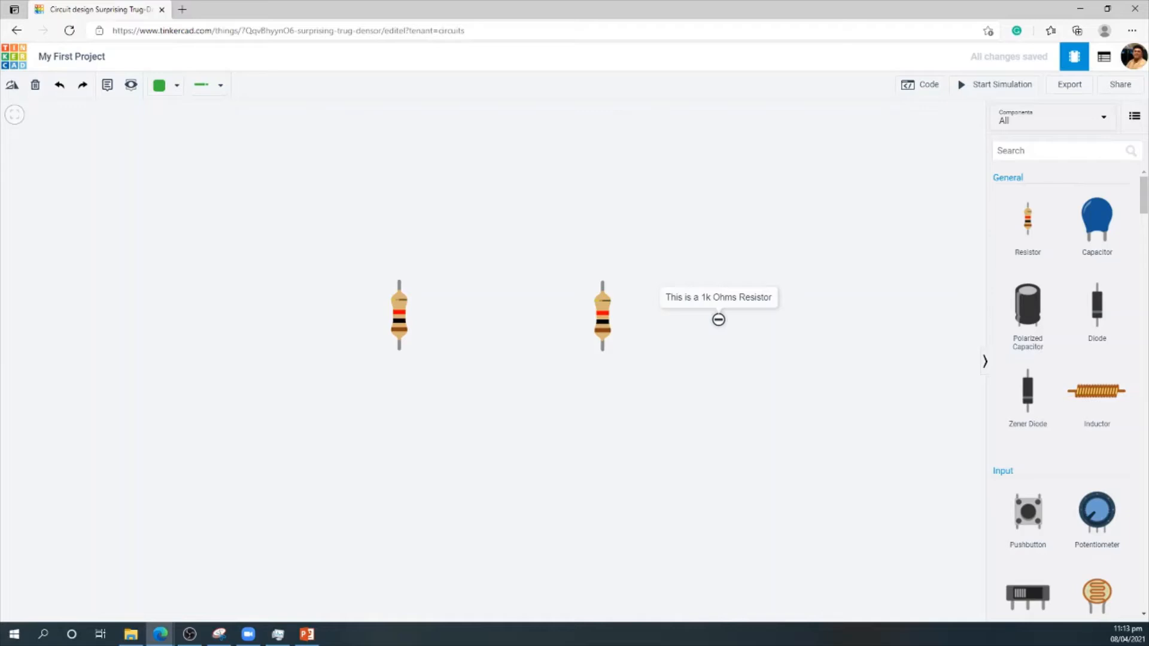
key("alt+Tab")
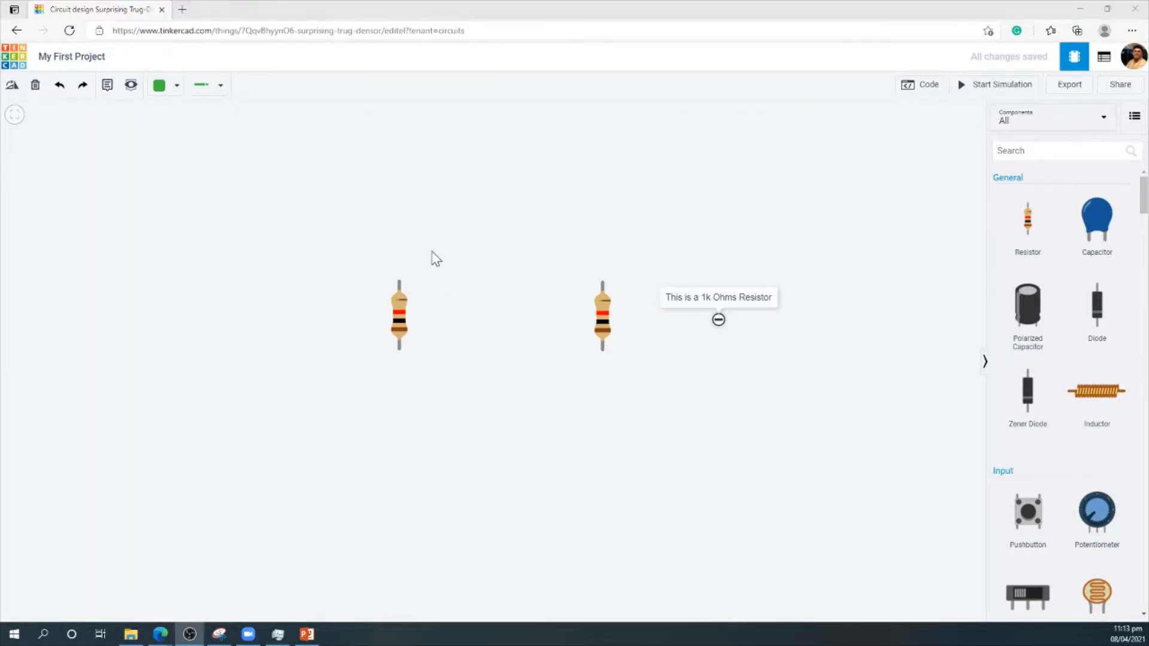
Connect the upper terminals of the two resistors with one green wire and their lower terminals with another.
left_click(400, 281)
left_click(603, 282)
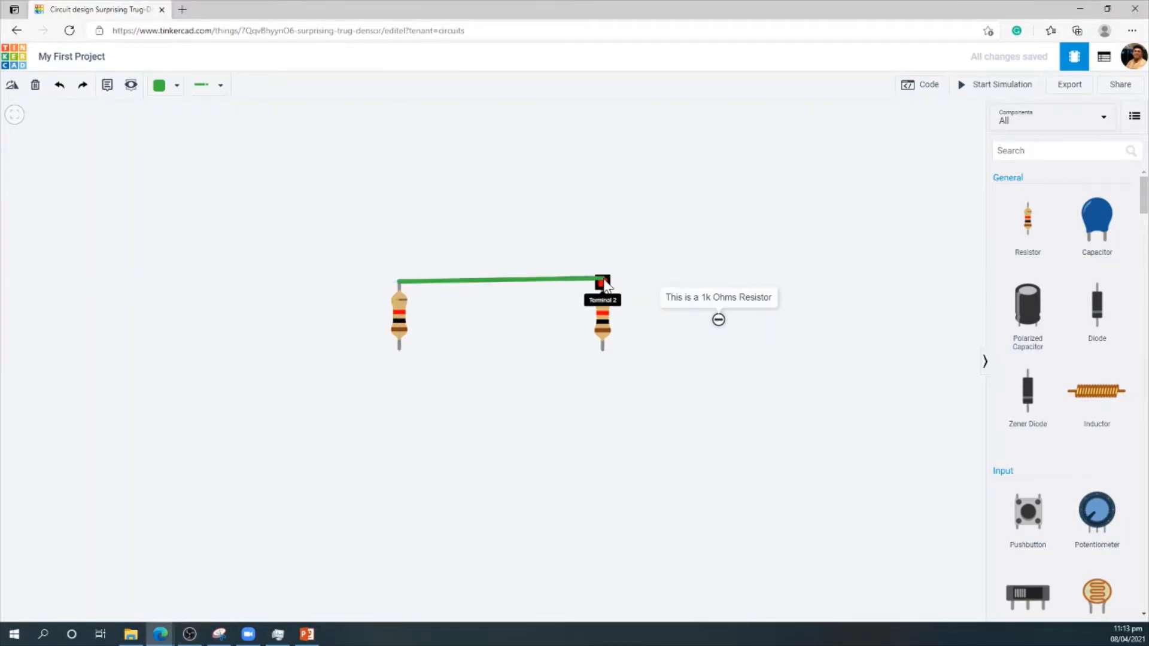
left_click(603, 282)
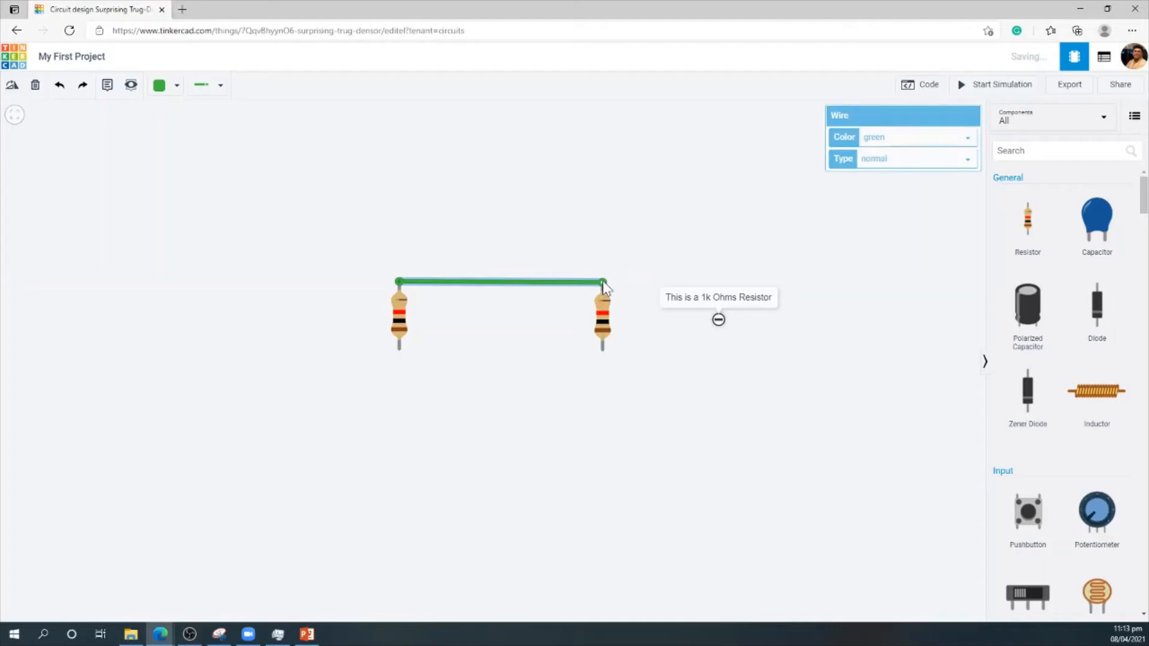
left_click(518, 342)
scroll(431, 335, "down", 1)
left_click(395, 333)
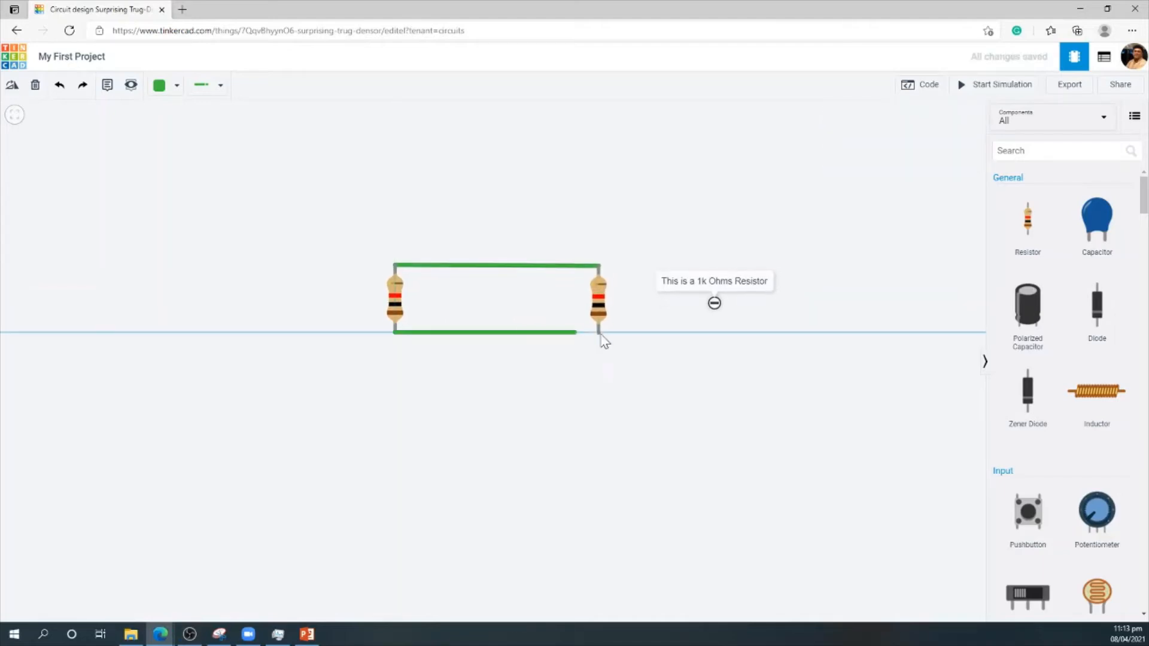
left_click(598, 332)
left_click(477, 299)
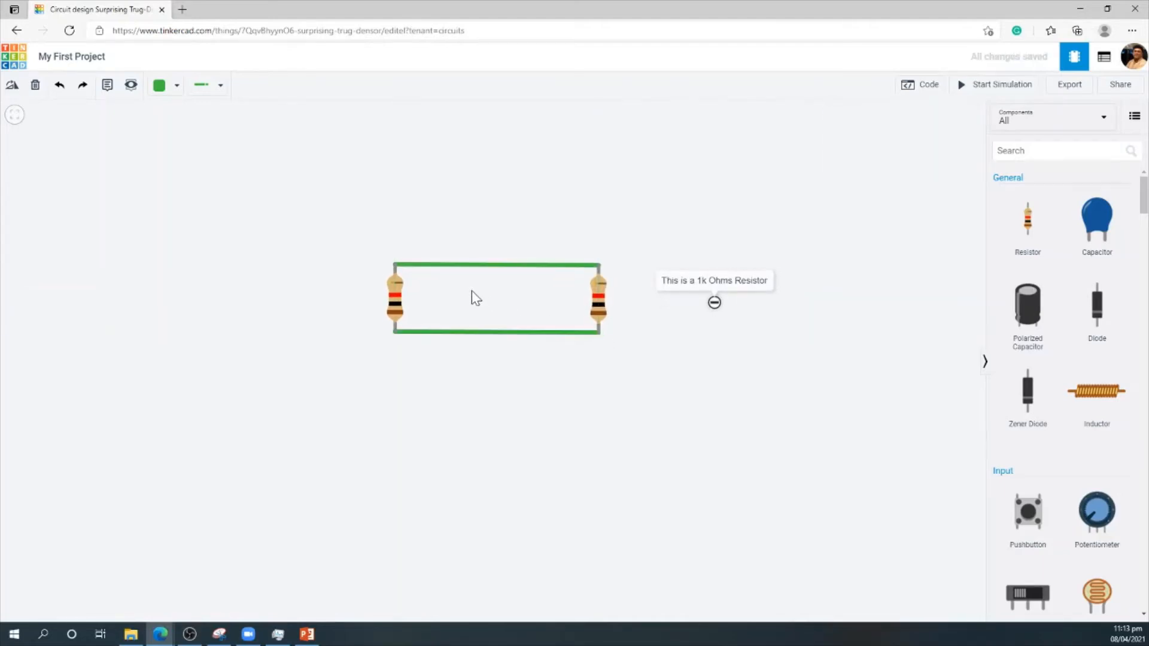
Change the color of both the upper and the lower wire to orange.
left_click(482, 267)
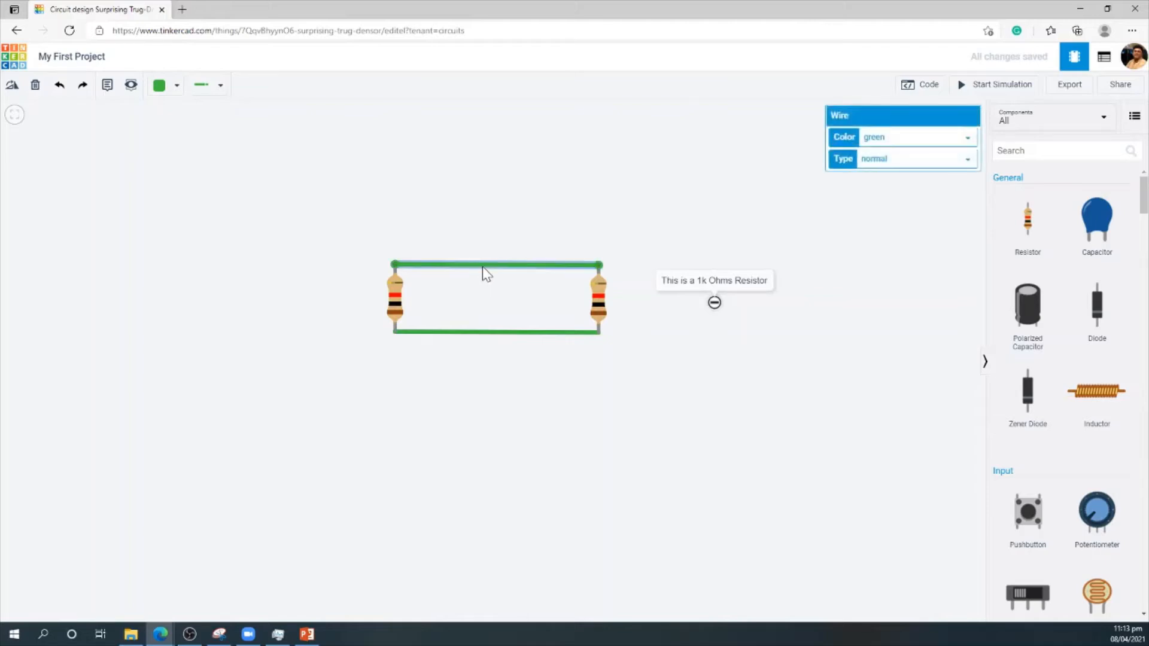
left_click(160, 87)
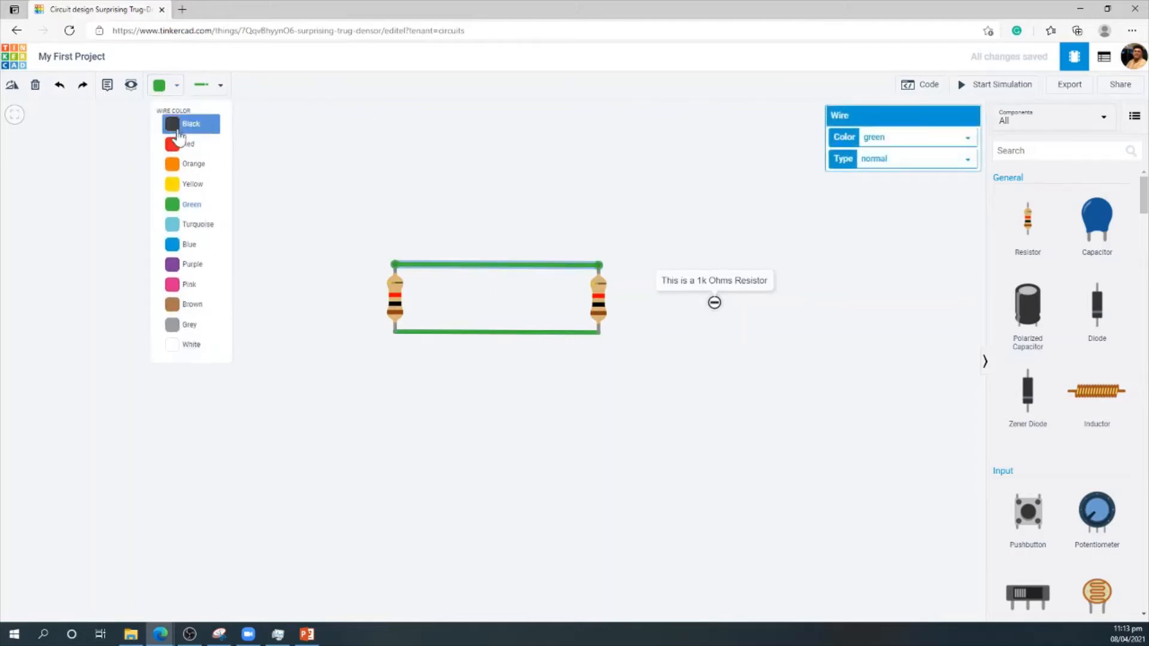
left_click(199, 177)
left_click(259, 221)
left_click(492, 332)
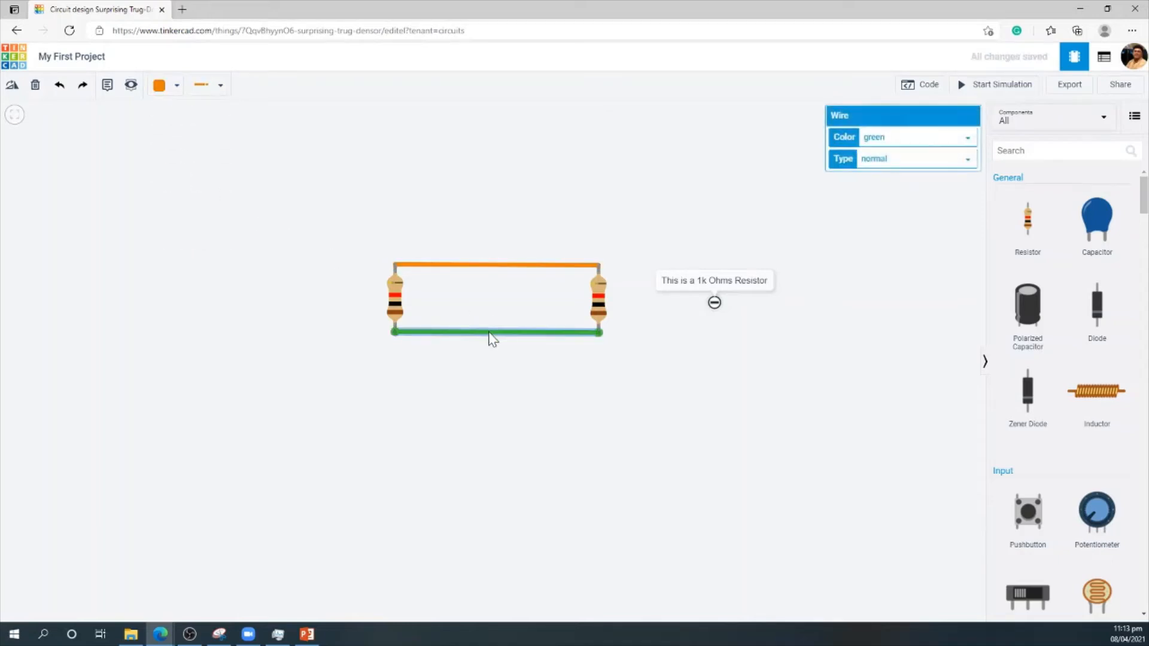
left_click(927, 143)
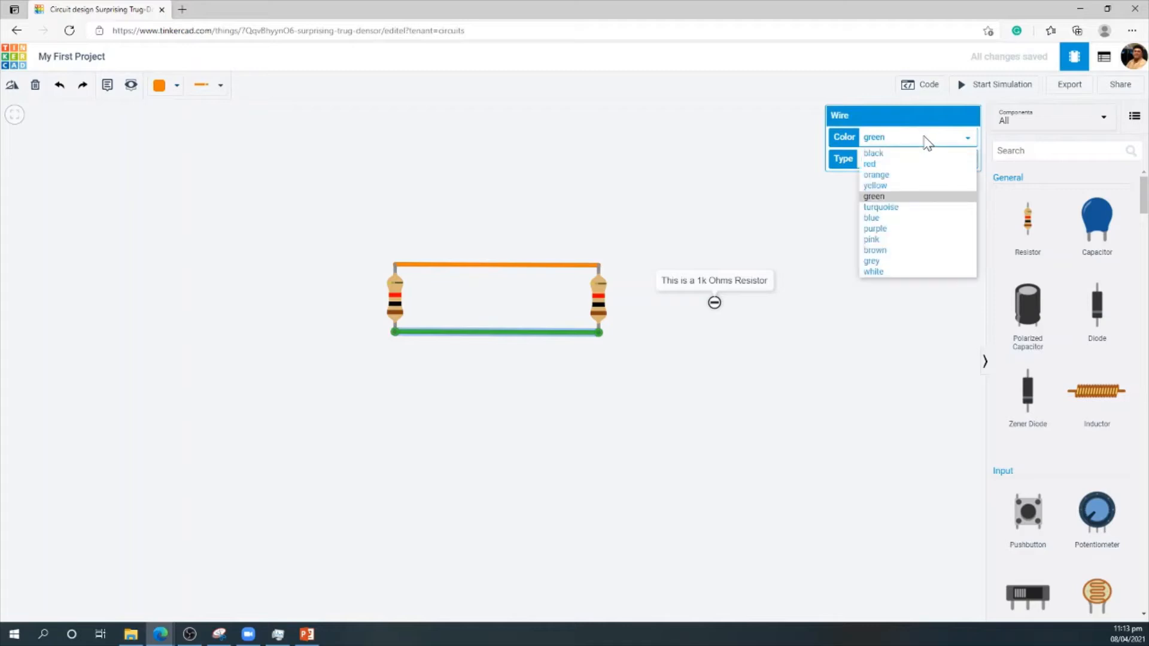
left_click(890, 178)
left_click(609, 219)
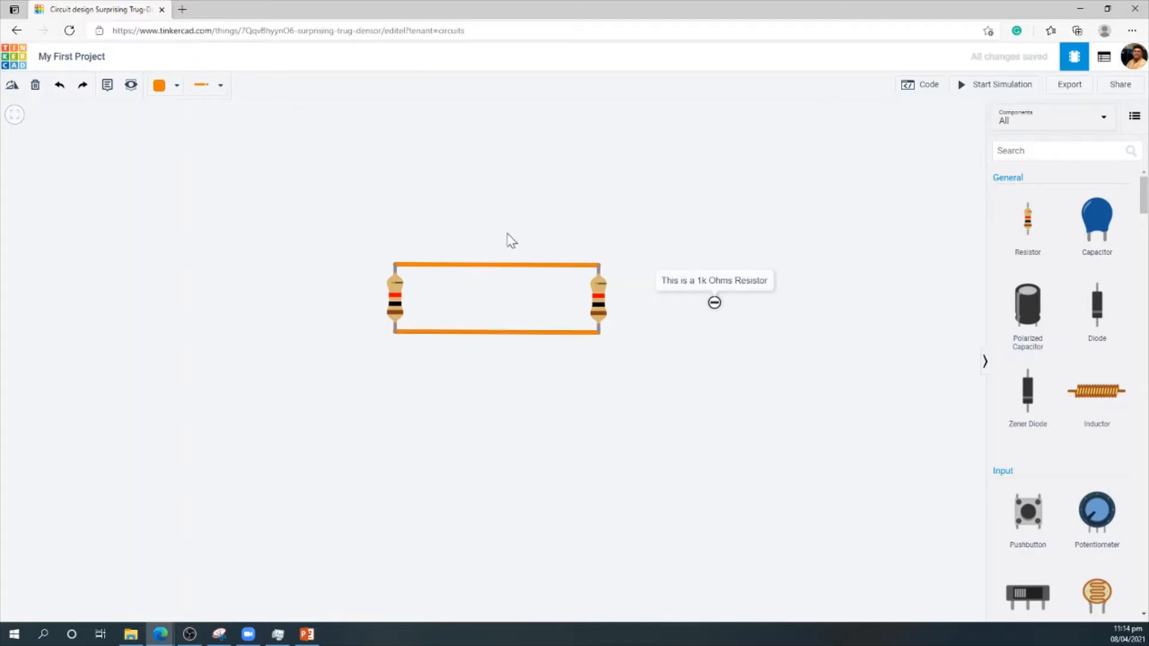
Set the type of the upper wire between the resistors to alligator.
left_click(468, 267)
left_click(938, 159)
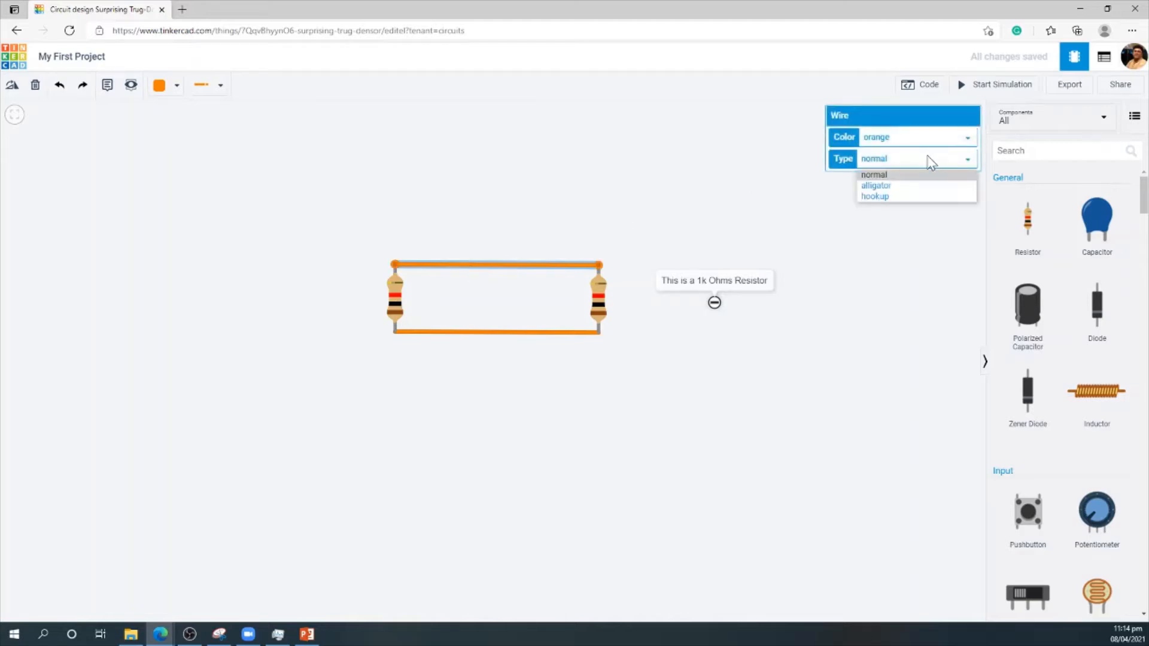
left_click(886, 186)
left_click_drag(655, 171, 645, 228)
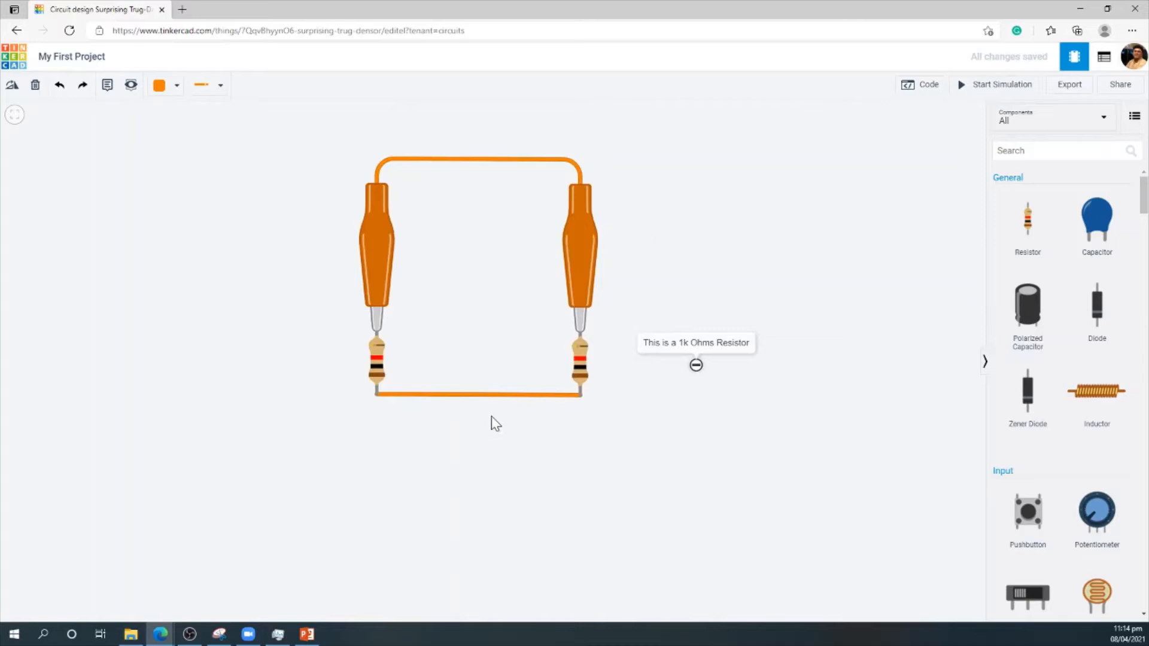
View the available wire types for the lower wire without changing it.
left_click(494, 394)
left_click(919, 160)
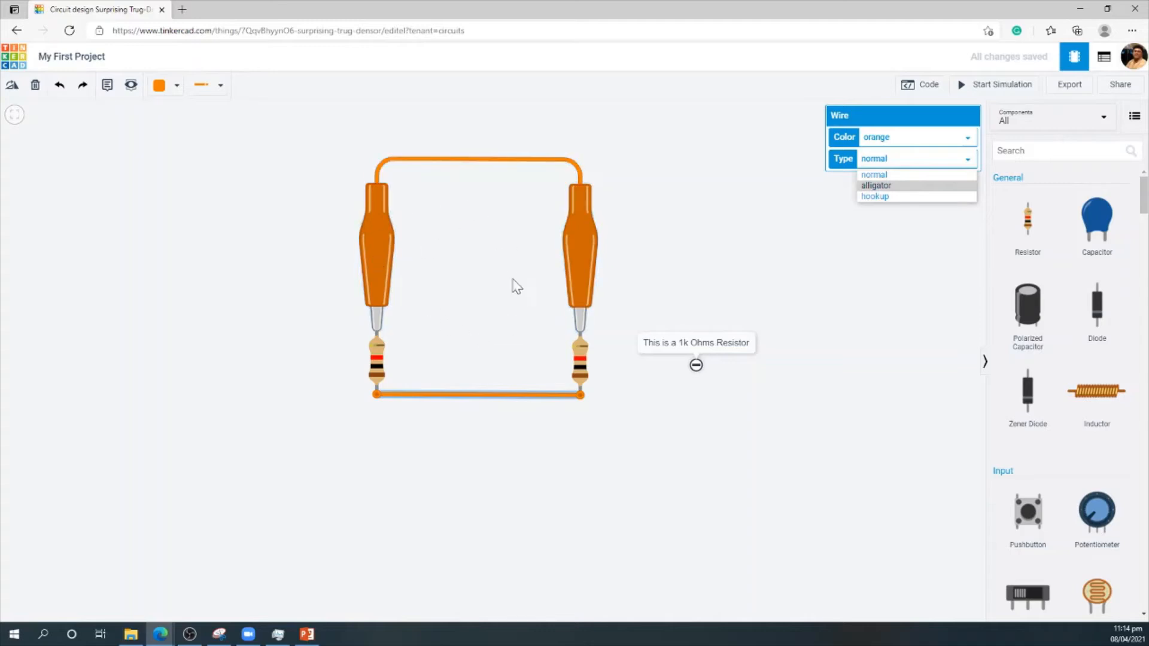
left_click(448, 287)
left_click_drag(480, 310, 449, 319)
left_click(204, 85)
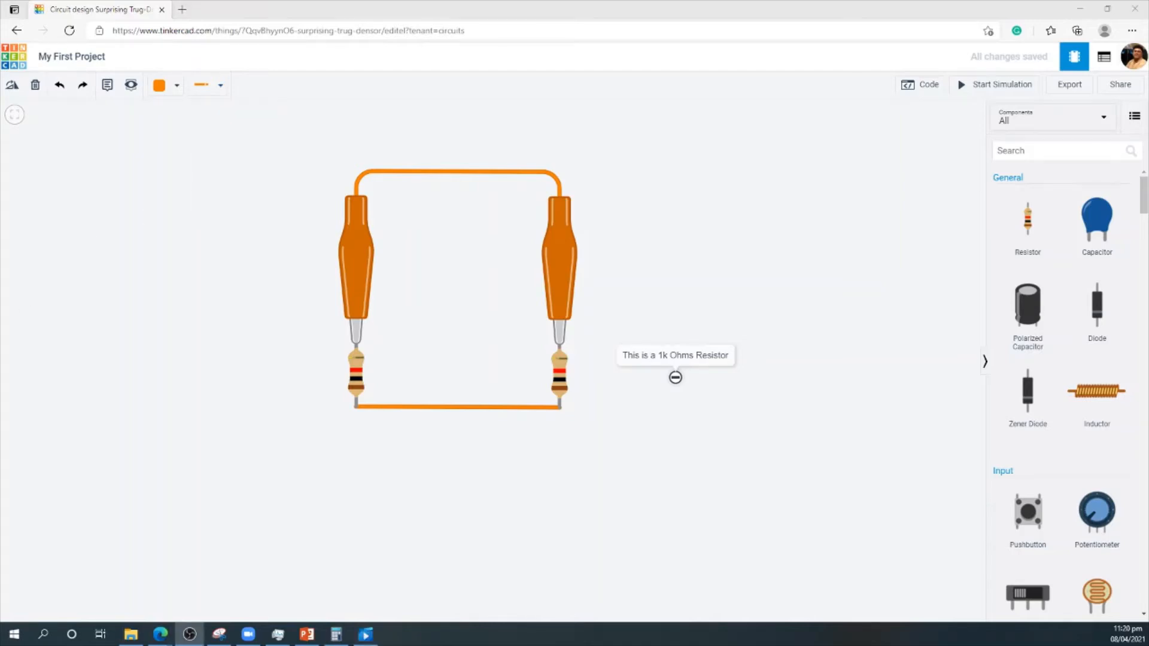
Delete the annotation and both resistors to clear the workspace.
left_click(676, 383)
left_click(675, 379)
key("Delete")
left_click(557, 376)
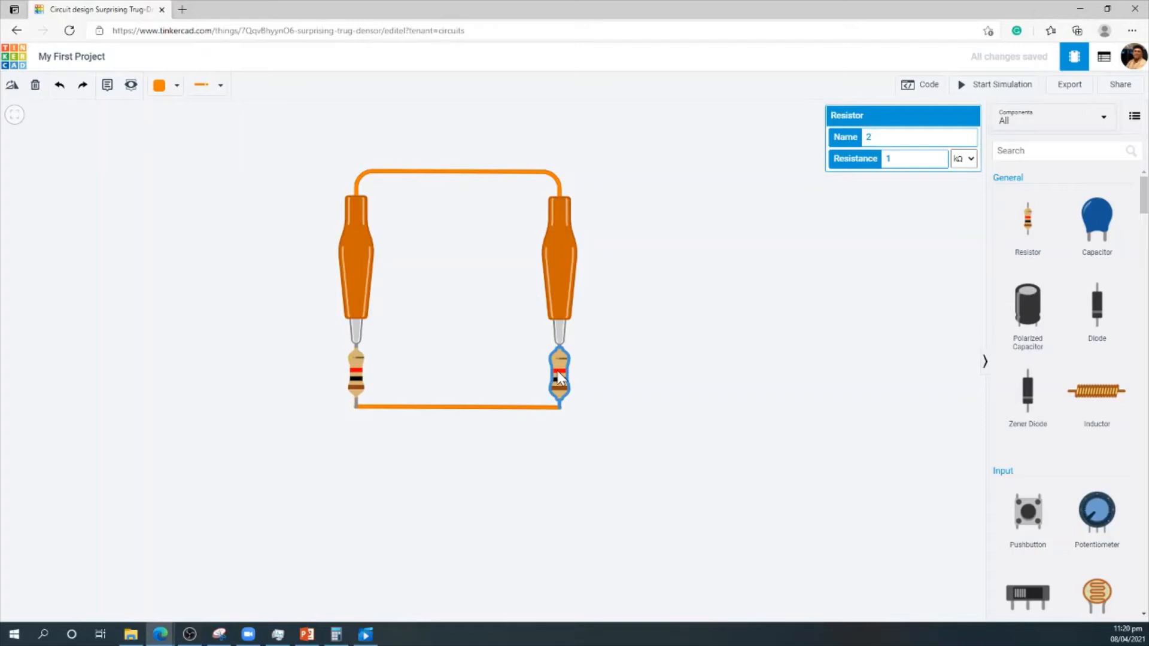
key("Delete")
left_click(359, 375)
key("Delete")
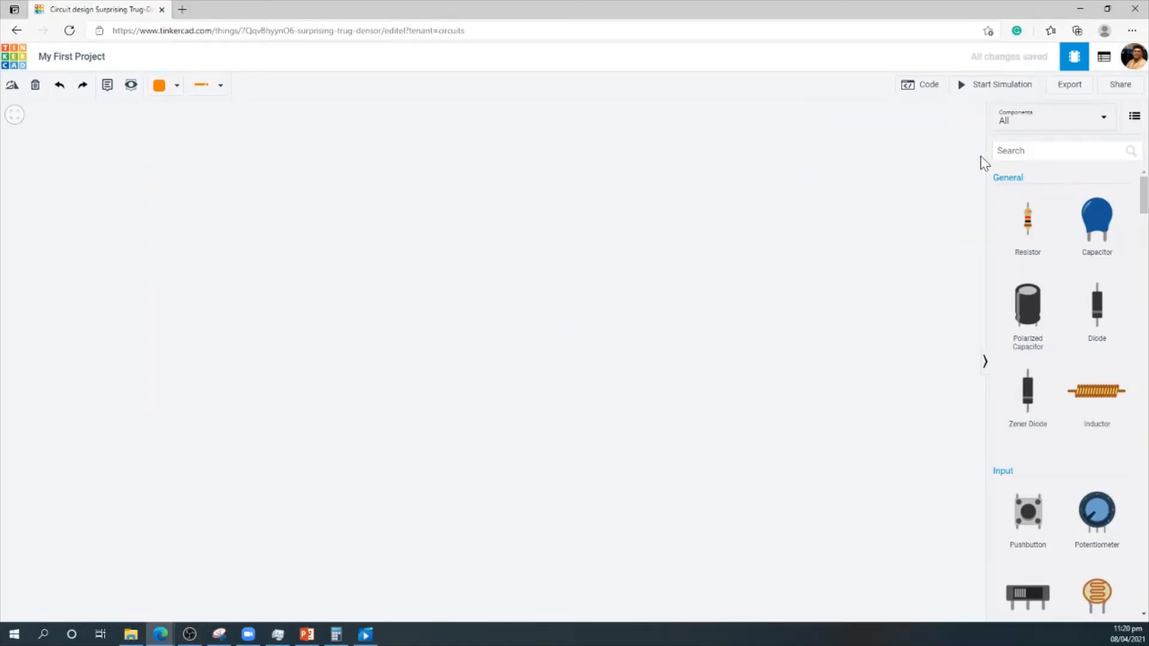
Switch the component library to the detailed list and look through the descriptions of the General and Input components.
scroll(1090, 267, "down", 5)
scroll(1092, 267, "up", 4)
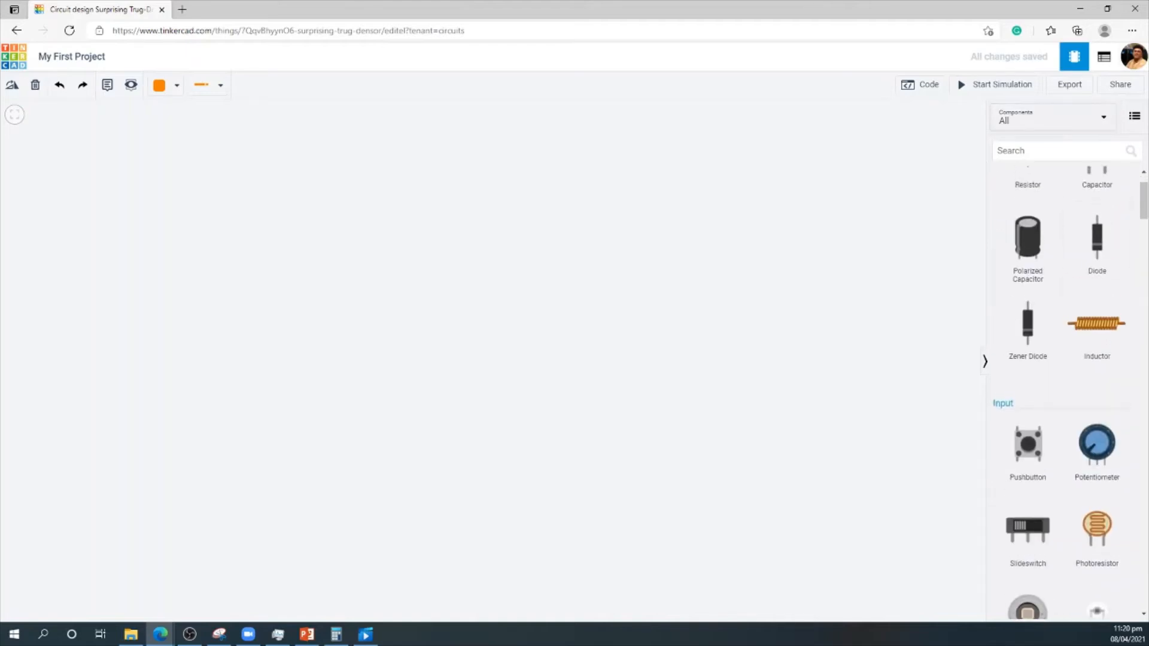
left_click(1134, 121)
scroll(1041, 244, "up", 2)
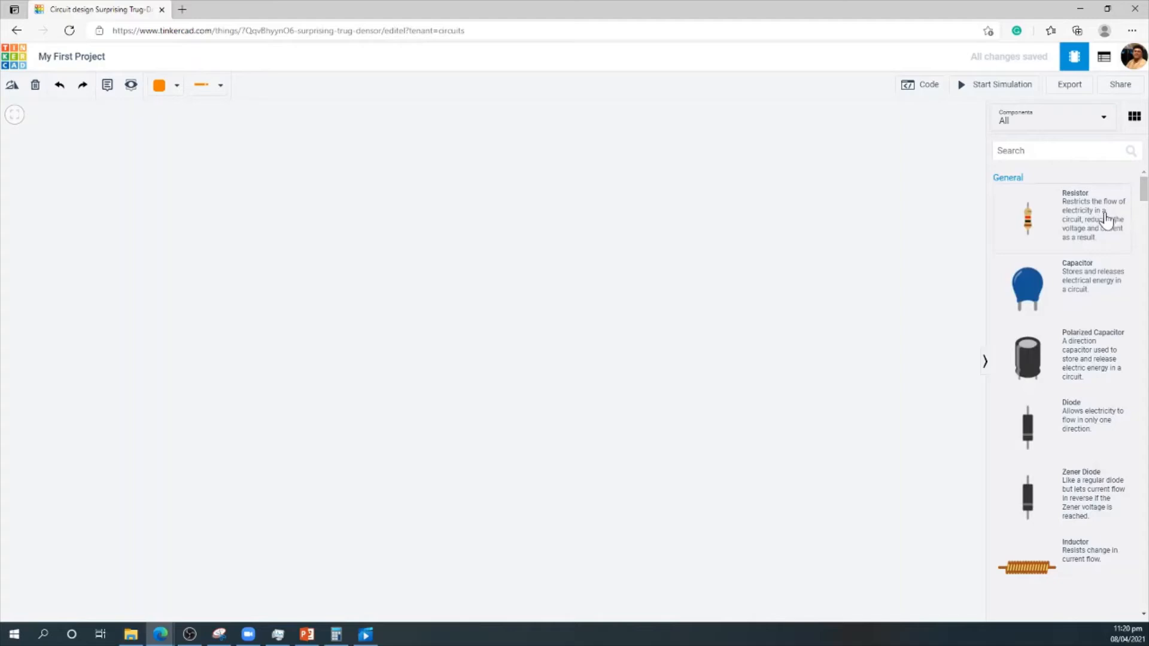
scroll(1099, 266, "down", 3)
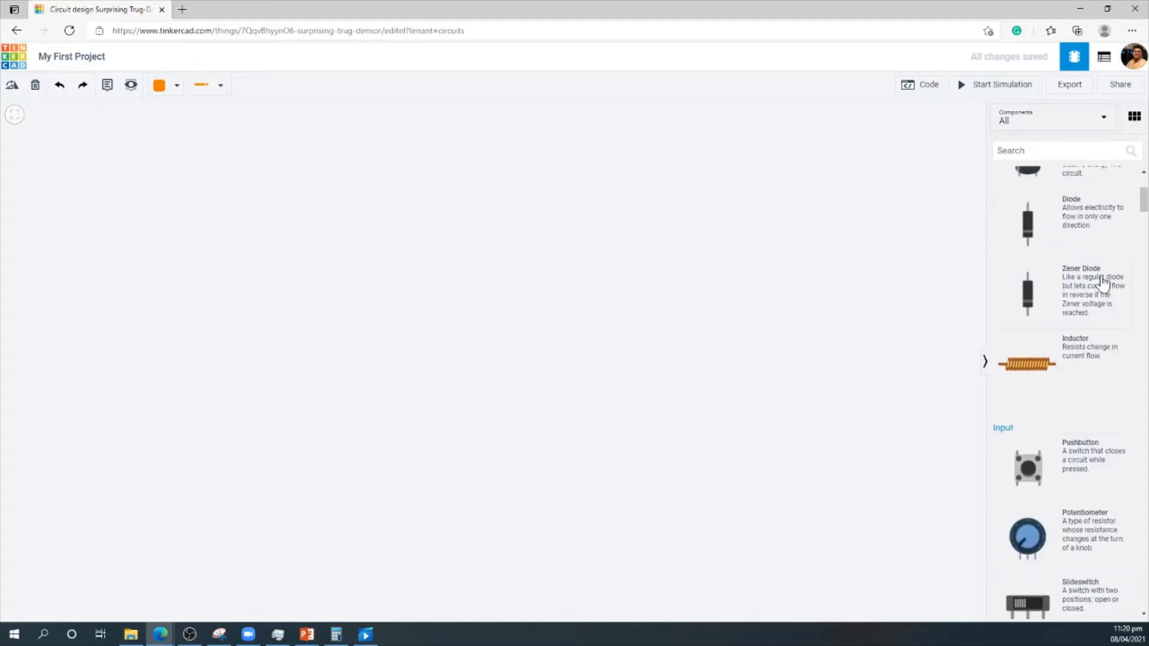
scroll(1098, 307, "down", 5)
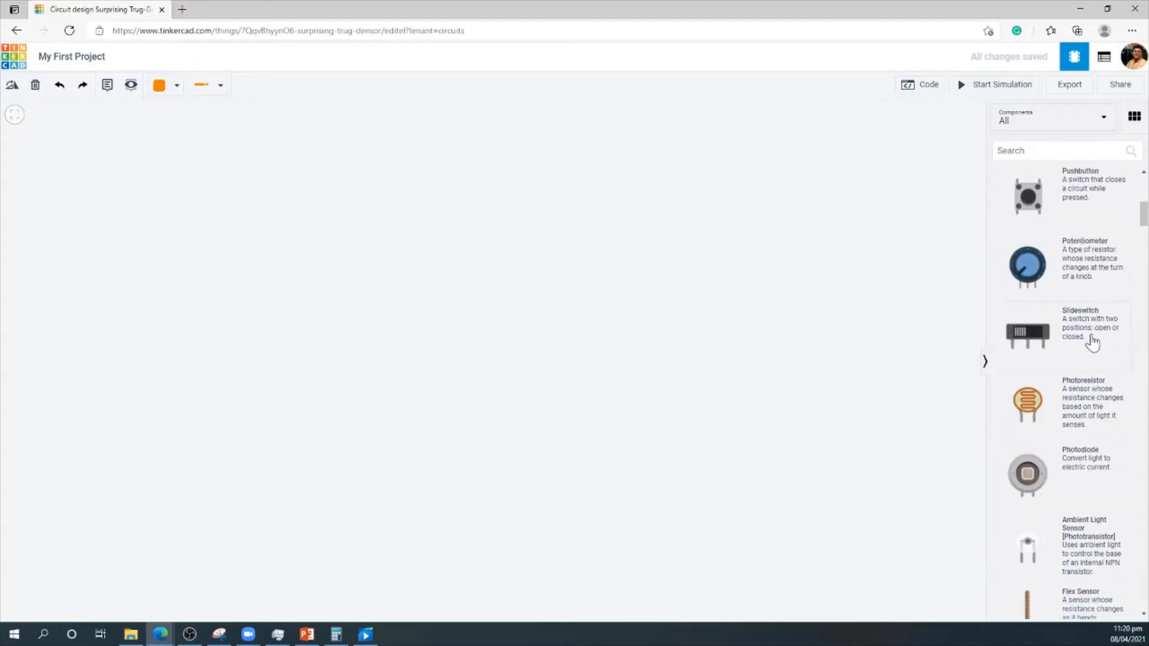
scroll(1093, 339, "down", 2)
scroll(1080, 328, "up", 9)
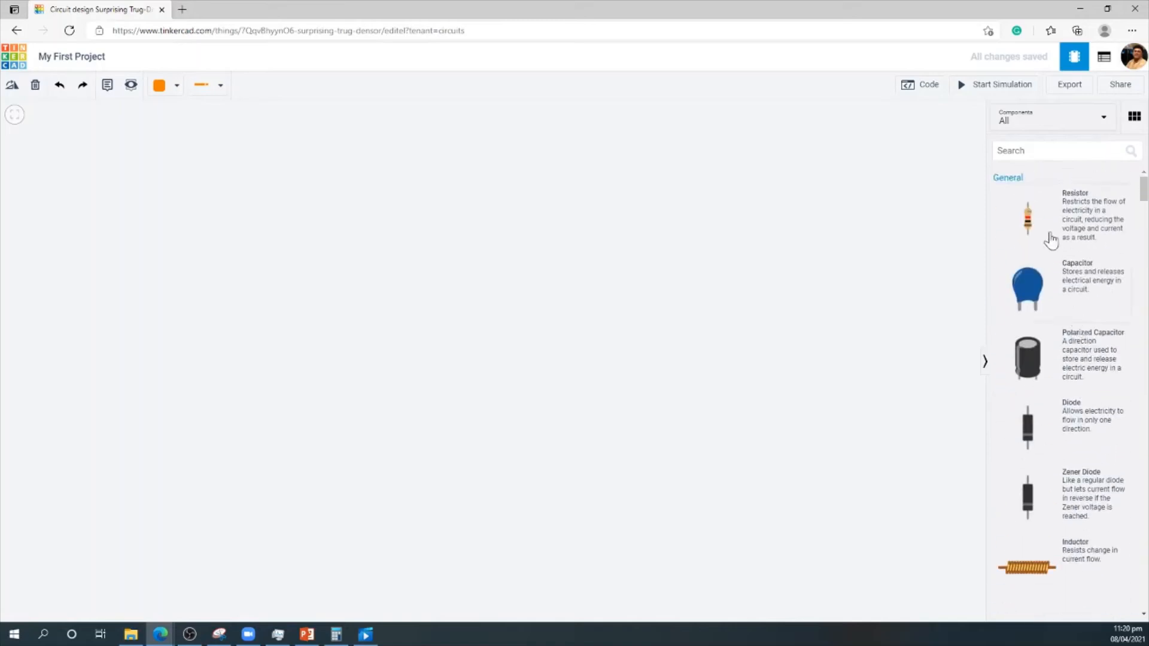
Search the component library for "arduino", place an Arduino Uno R3 in the workspace, and return the library to grid view.
left_click(1059, 150)
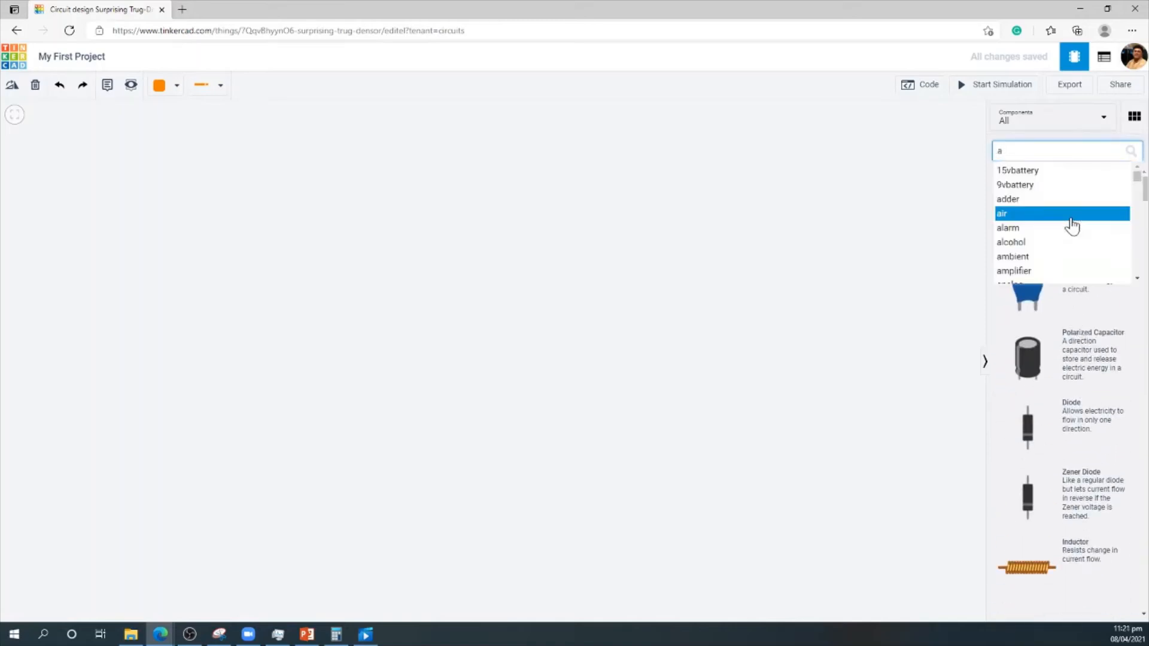
type("arduino")
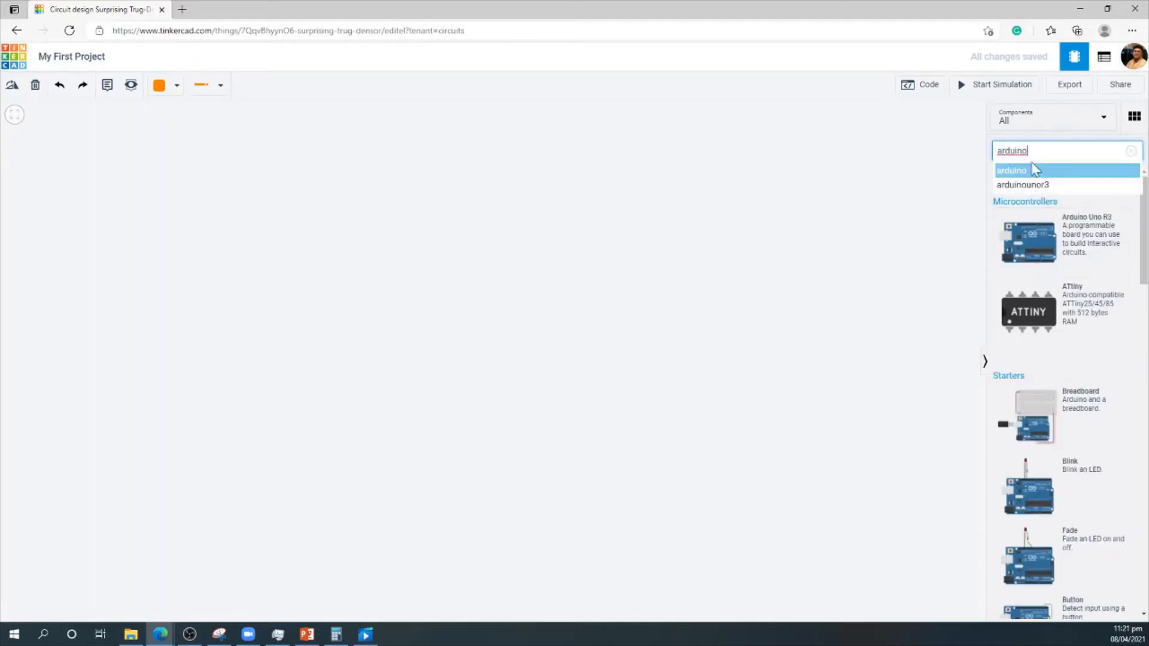
left_click(1043, 238)
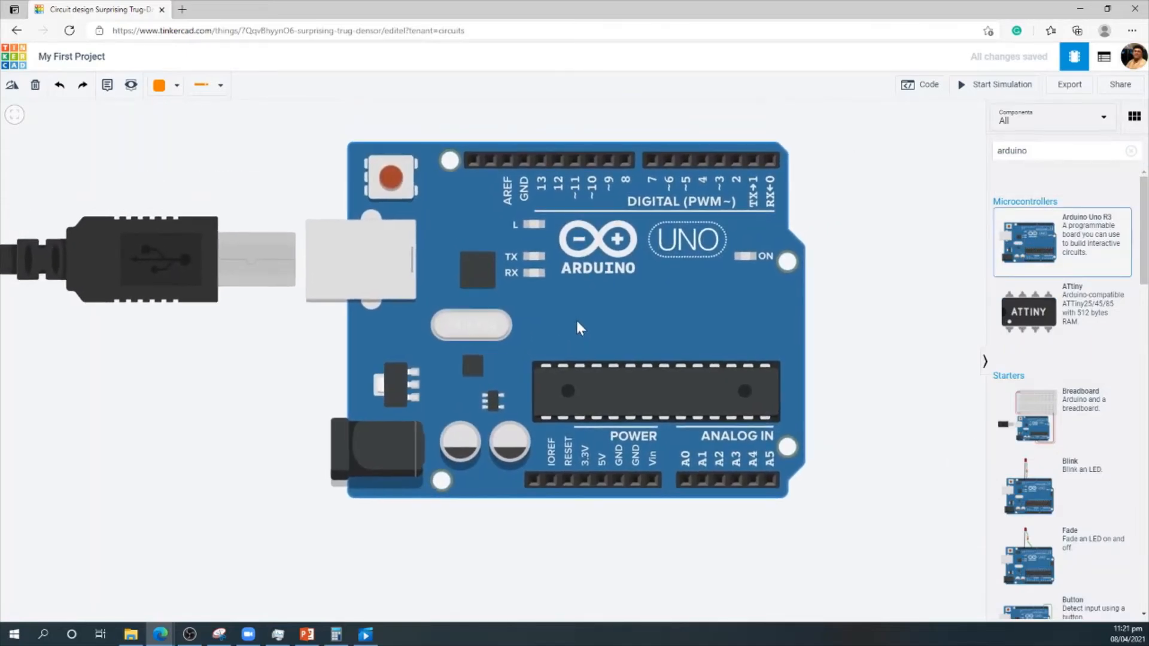
left_click(735, 328)
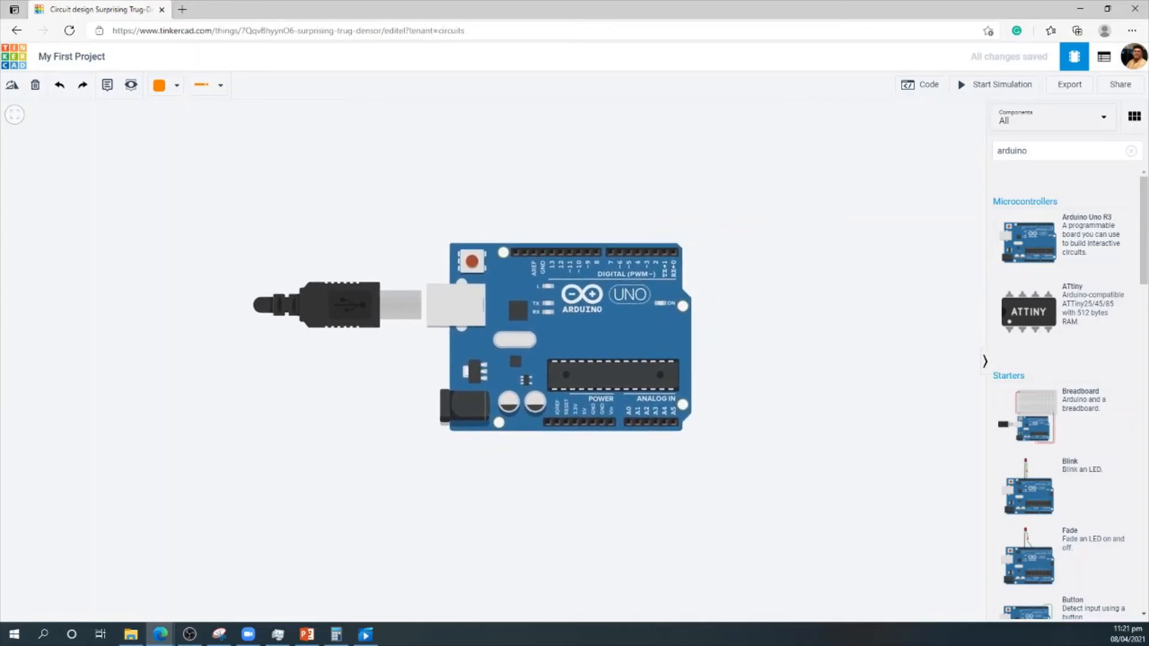
left_click(1134, 119)
left_click_drag(771, 225, 705, 228)
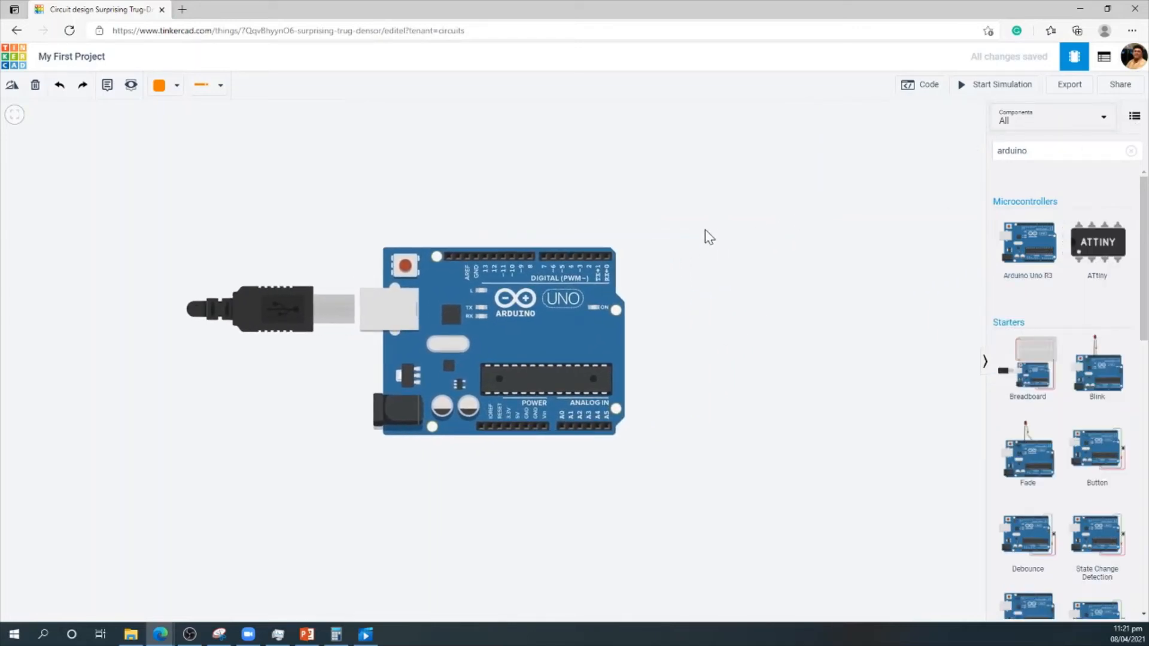
Open the code editor for the Arduino and move the default blink block stack higher in the coding area.
left_click(929, 90)
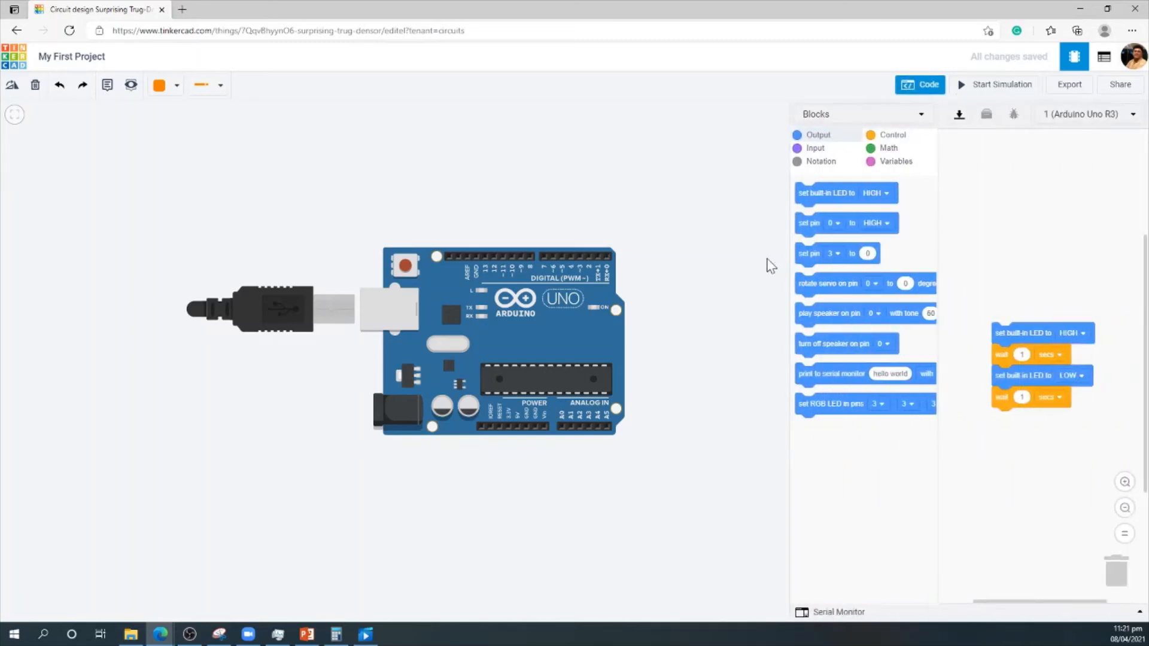
left_click_drag(728, 267, 641, 227)
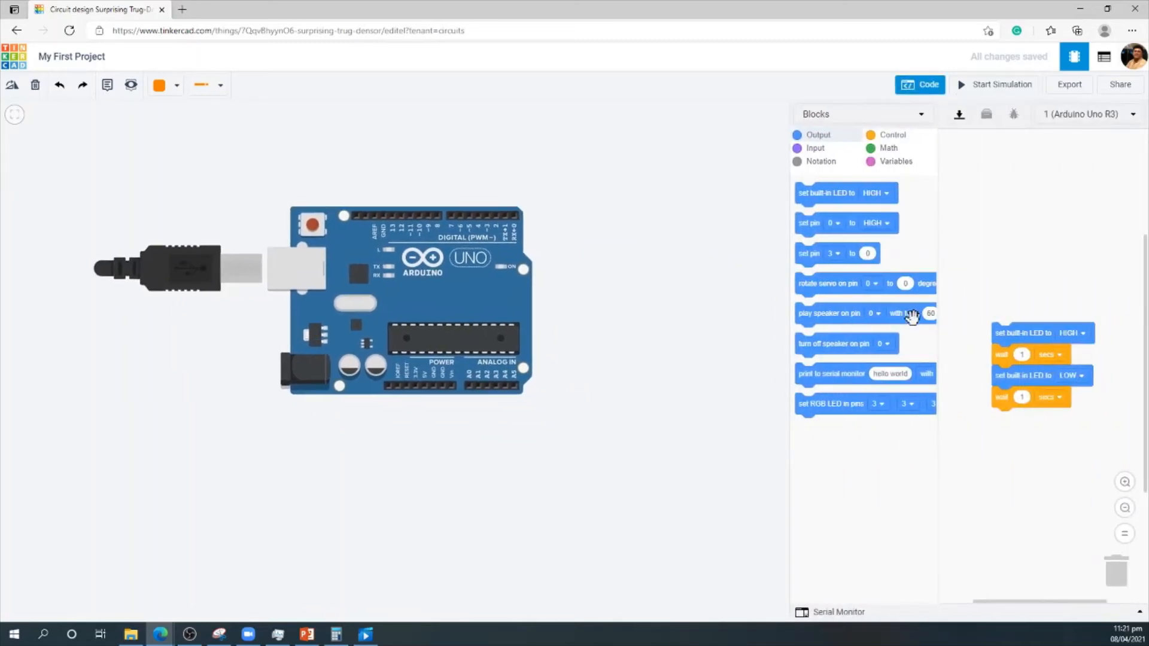
left_click_drag(1010, 328, 983, 243)
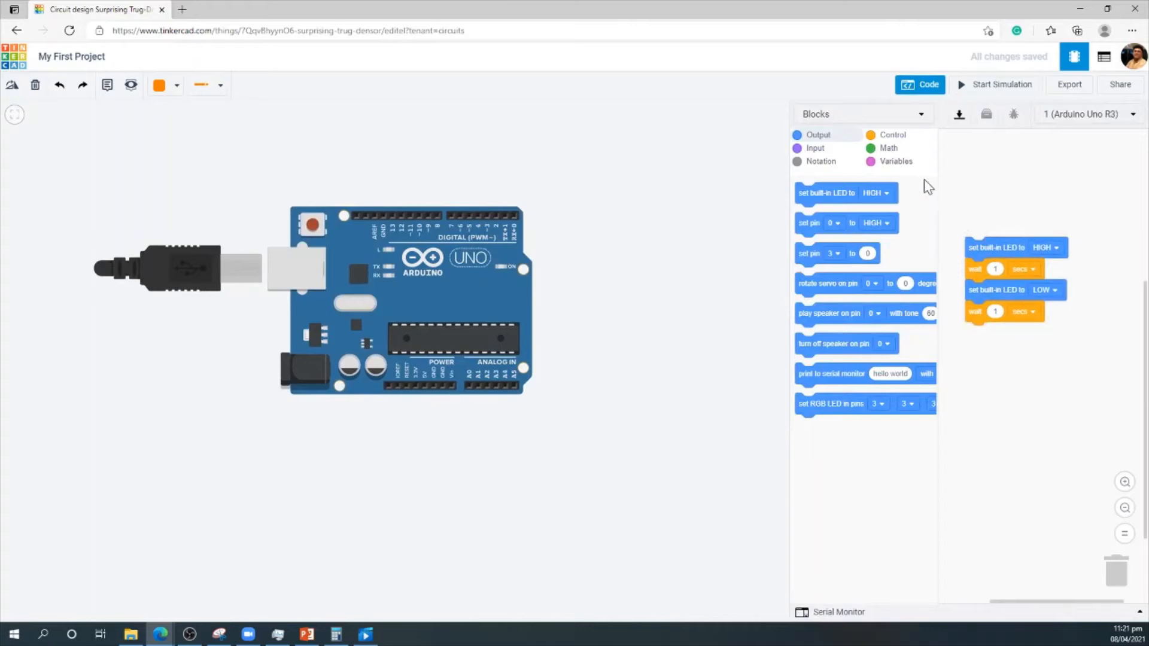
left_click_drag(971, 246, 976, 231)
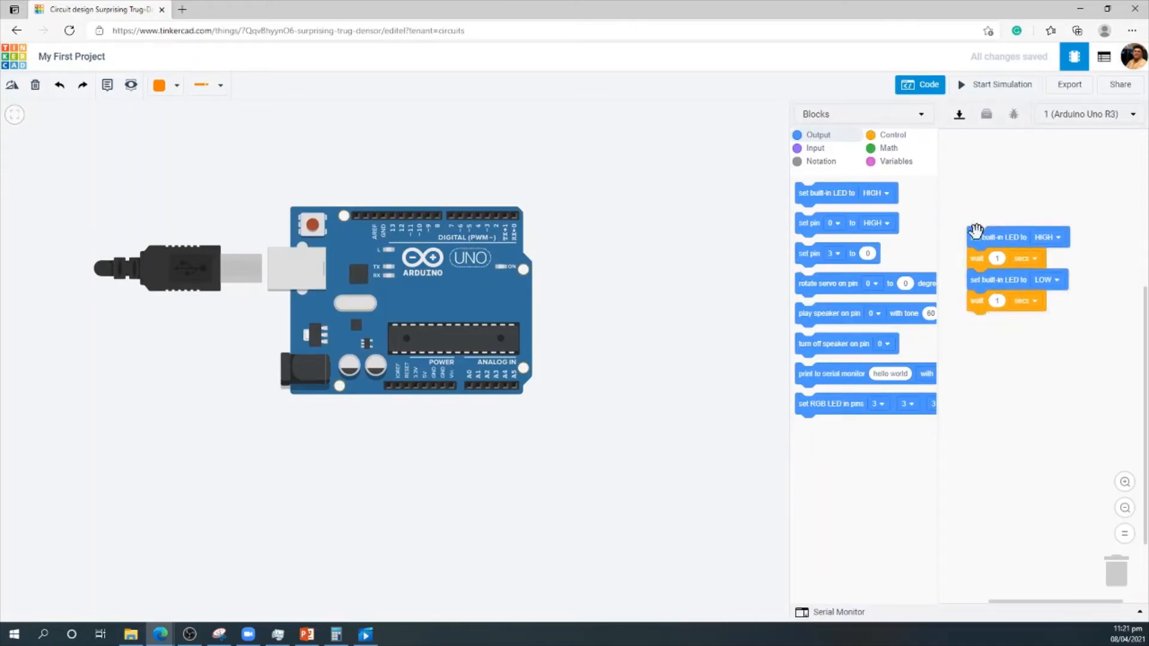
Look through the Input, Control, Math, Variables and Output block categories.
left_click(819, 151)
left_click(817, 136)
left_click(818, 151)
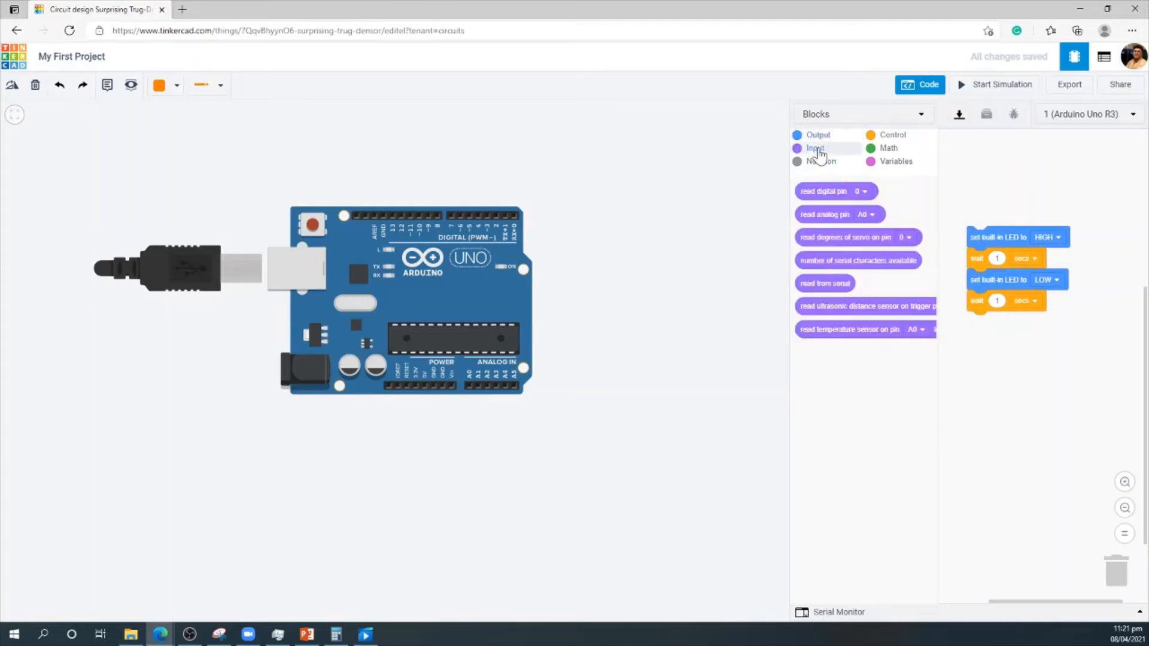
left_click(885, 137)
left_click(886, 150)
left_click(886, 163)
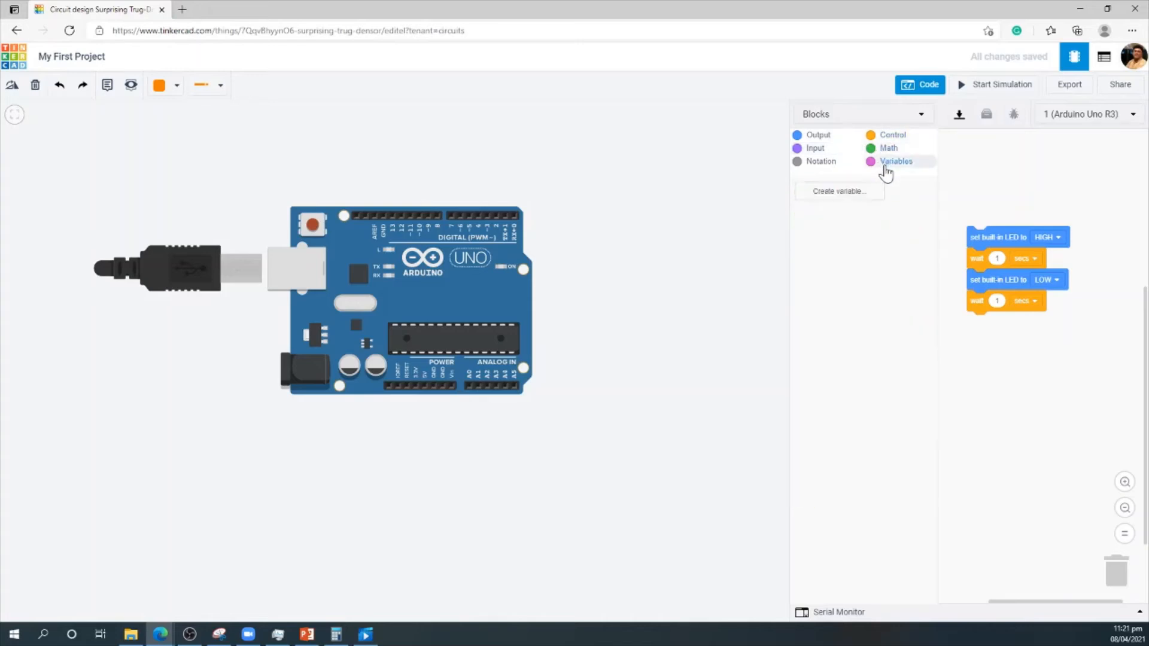
left_click(889, 137)
left_click(818, 137)
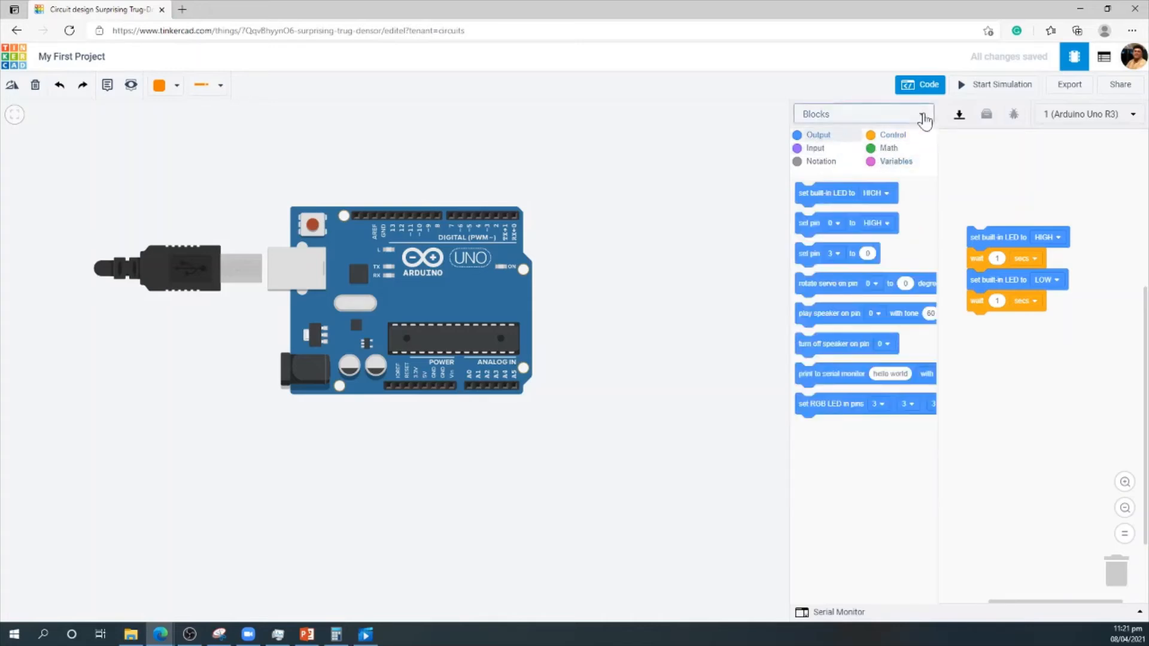
Run the simulation of the blink blocks to watch the Arduino's built-in LED, and stop it.
left_click_drag(611, 246, 633, 261)
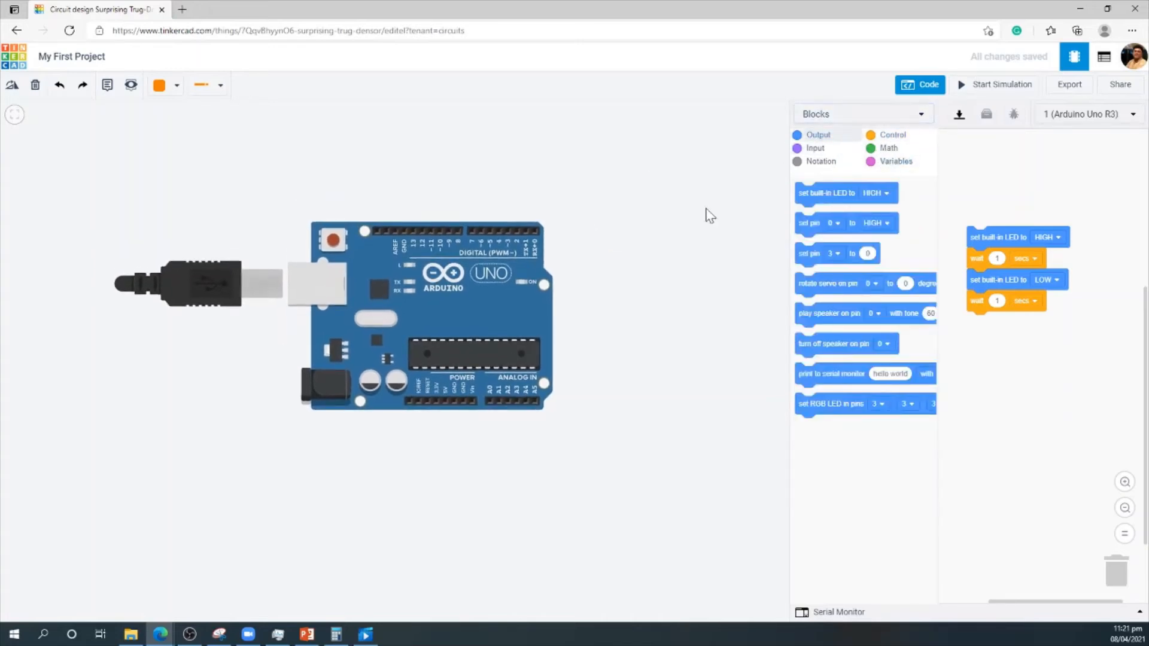
left_click(963, 88)
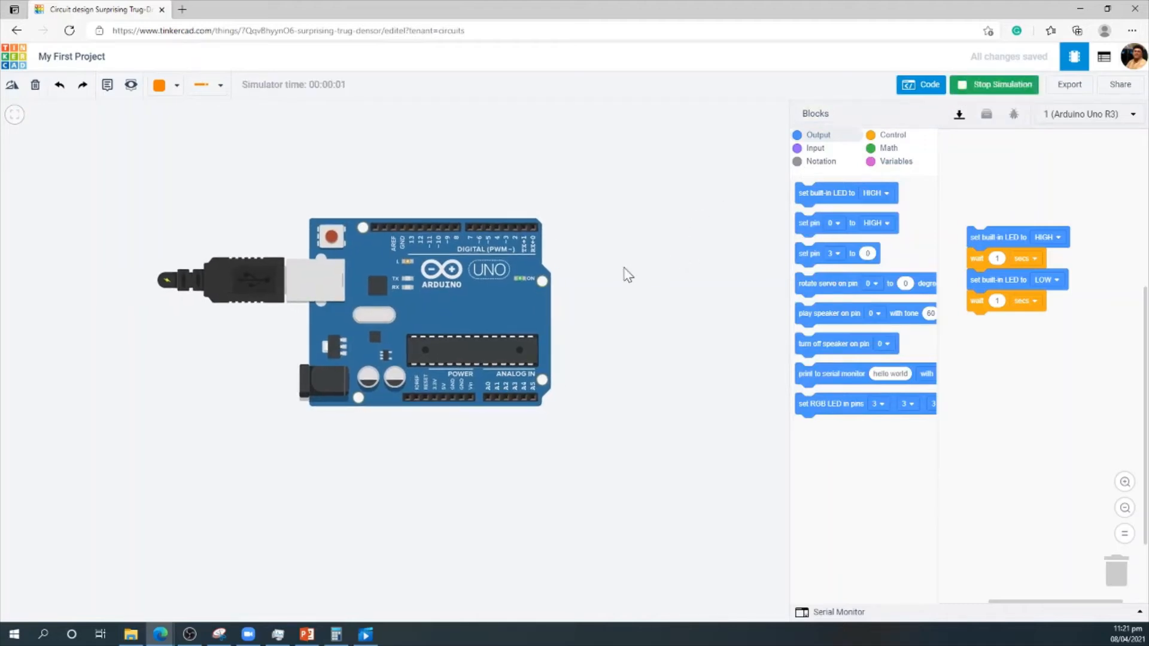
scroll(593, 283, "up", 1)
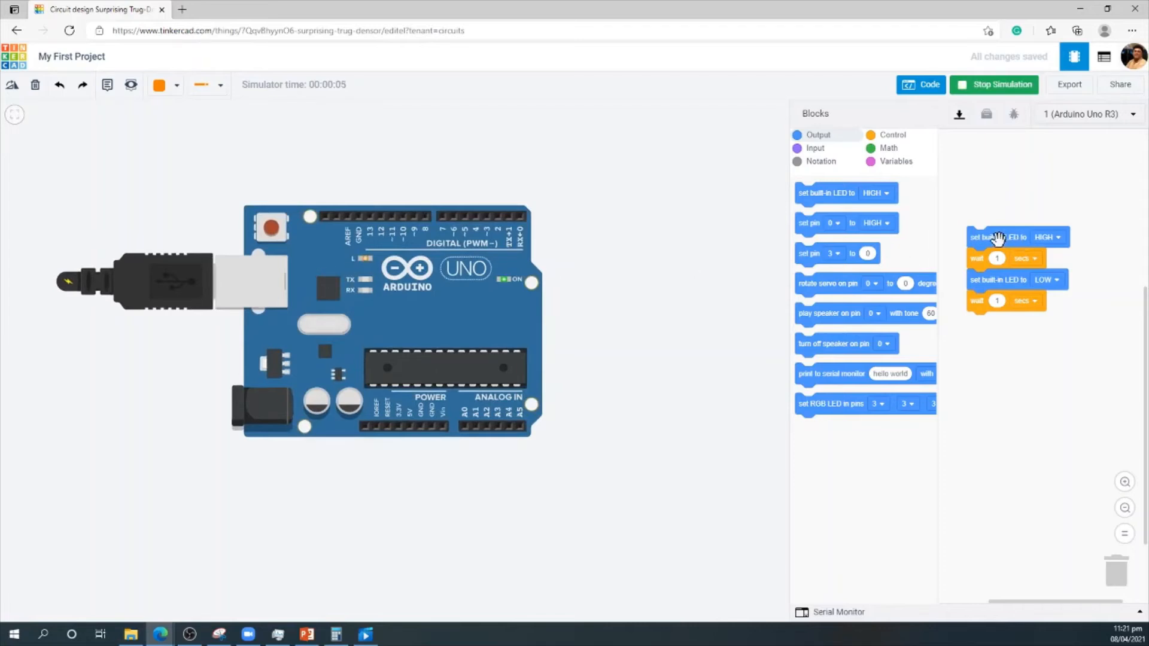
left_click_drag(999, 239, 996, 254)
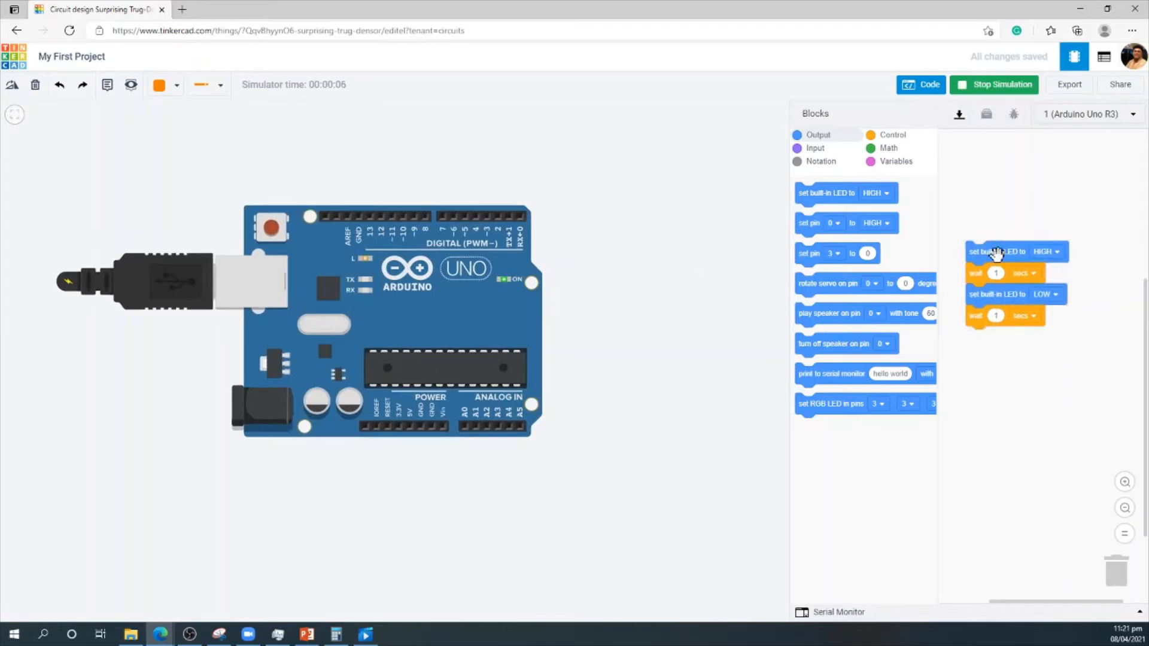
left_click(995, 89)
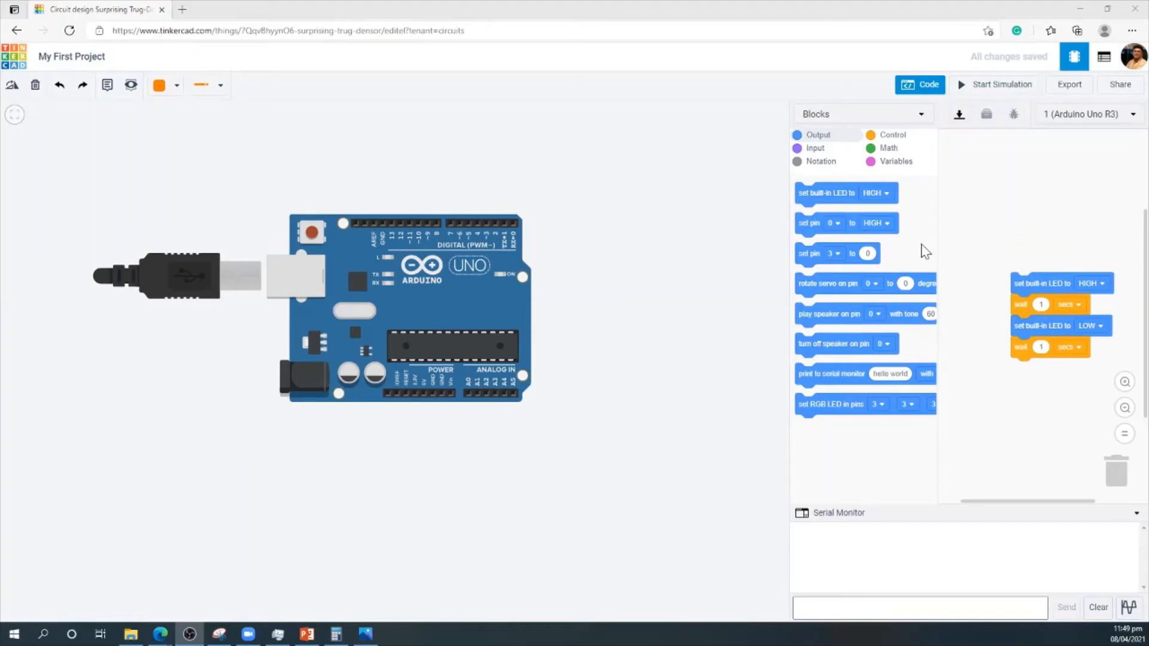
Switch the code editor from Blocks to Text mode and accept the change.
left_click_drag(1015, 282, 966, 204)
left_click(850, 115)
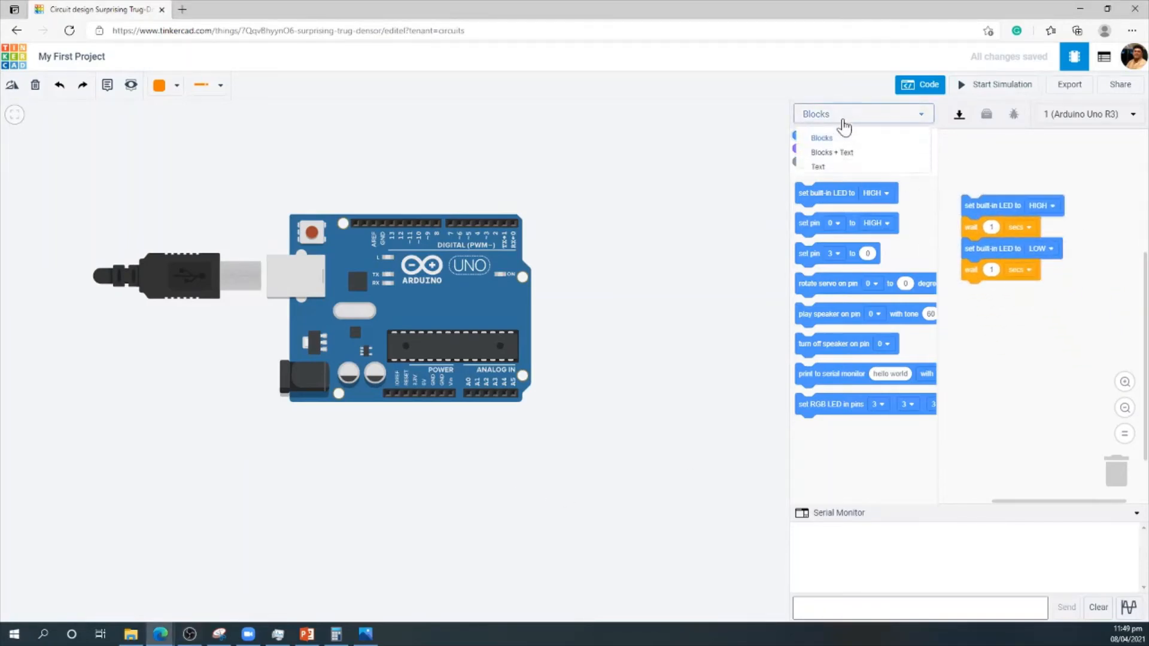
left_click(827, 169)
left_click(616, 192)
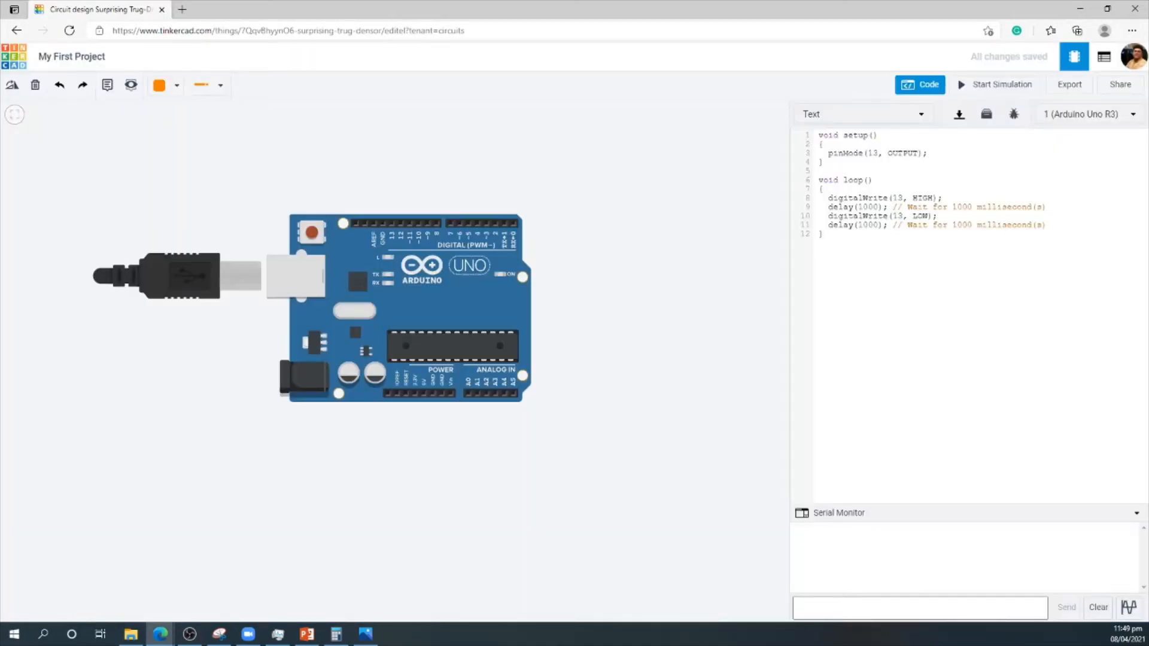
Add delay(10); at the end of loop, Serial.begin(9600); at the start of setup and Serial.println("hello world"); at the start of loop.
left_click_drag(824, 234, 818, 135)
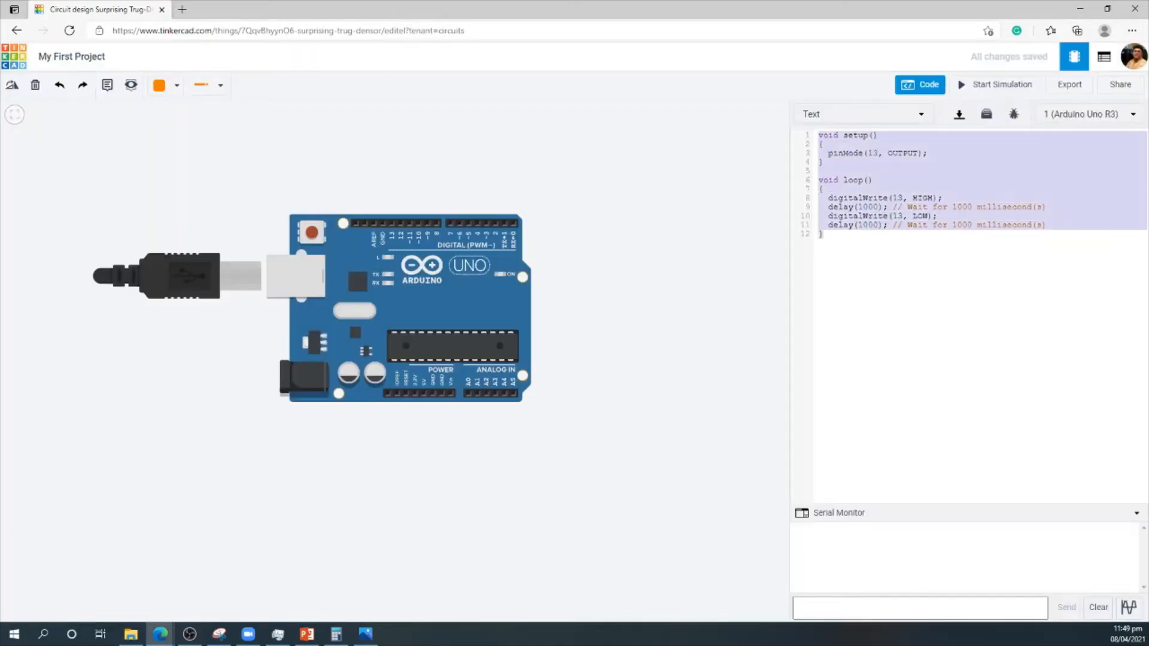
left_click(824, 234)
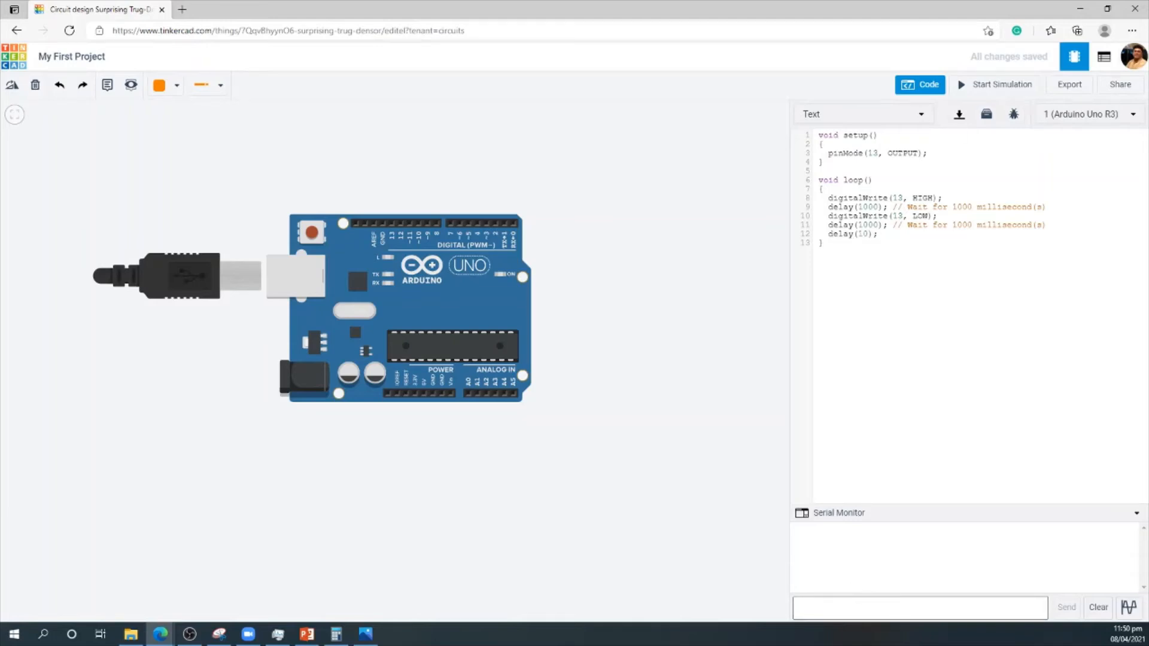
key("Return")
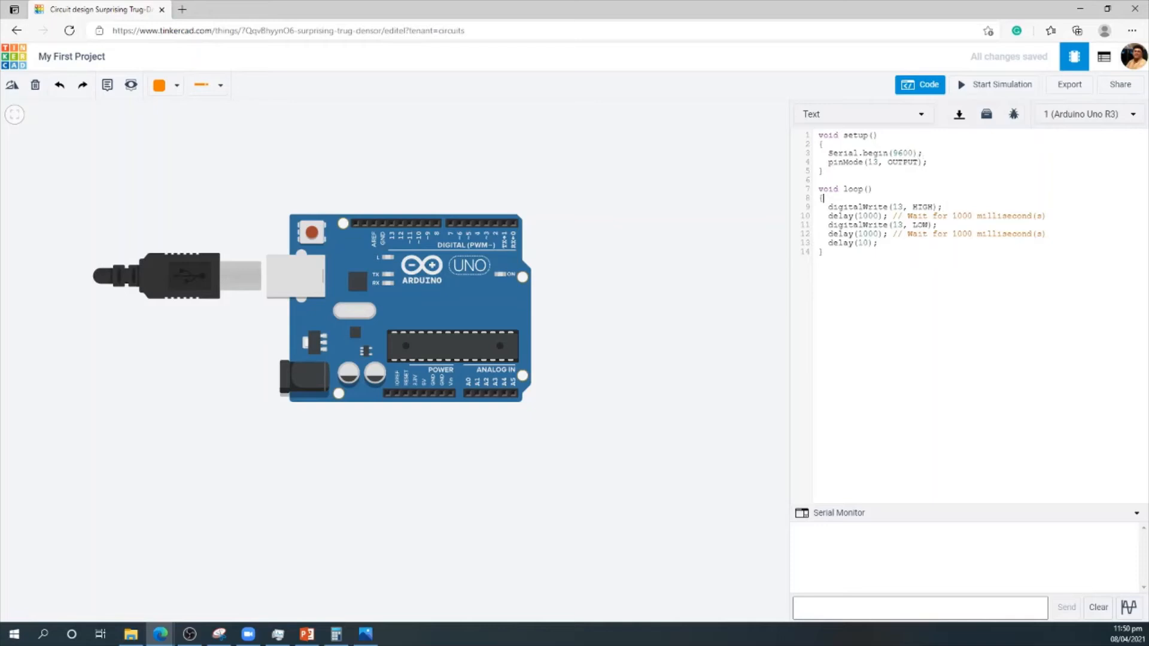
key("Return")
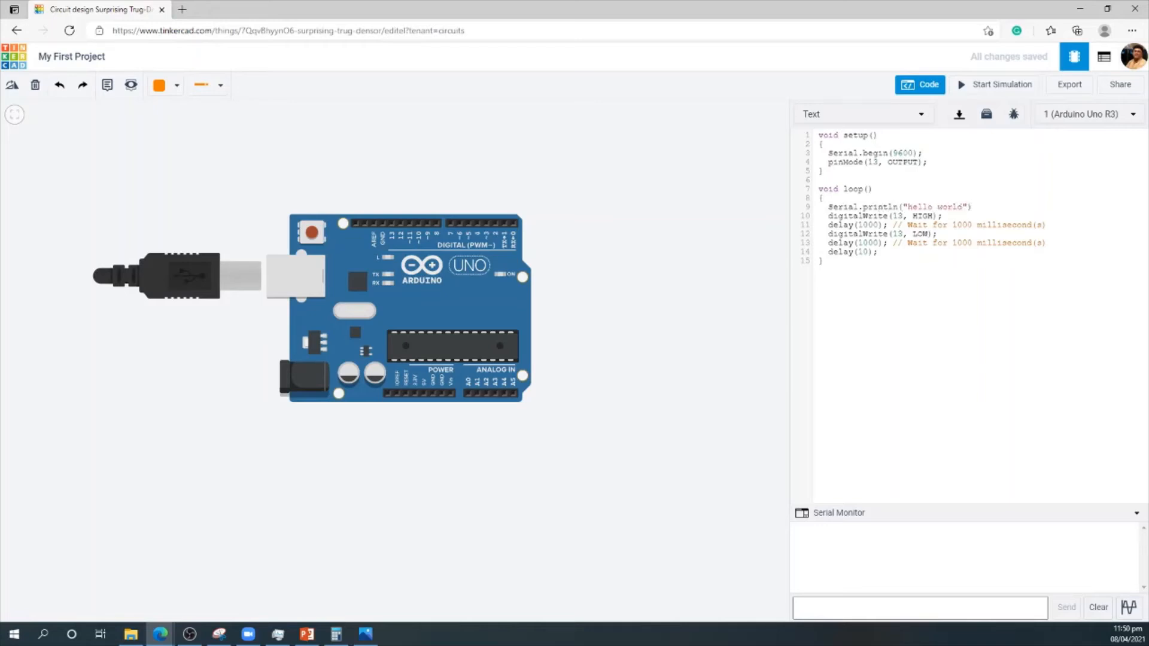
type(";")
Run the simulation to view the serial output, collapsing and re-expanding the Serial Monitor.
left_click(1000, 85)
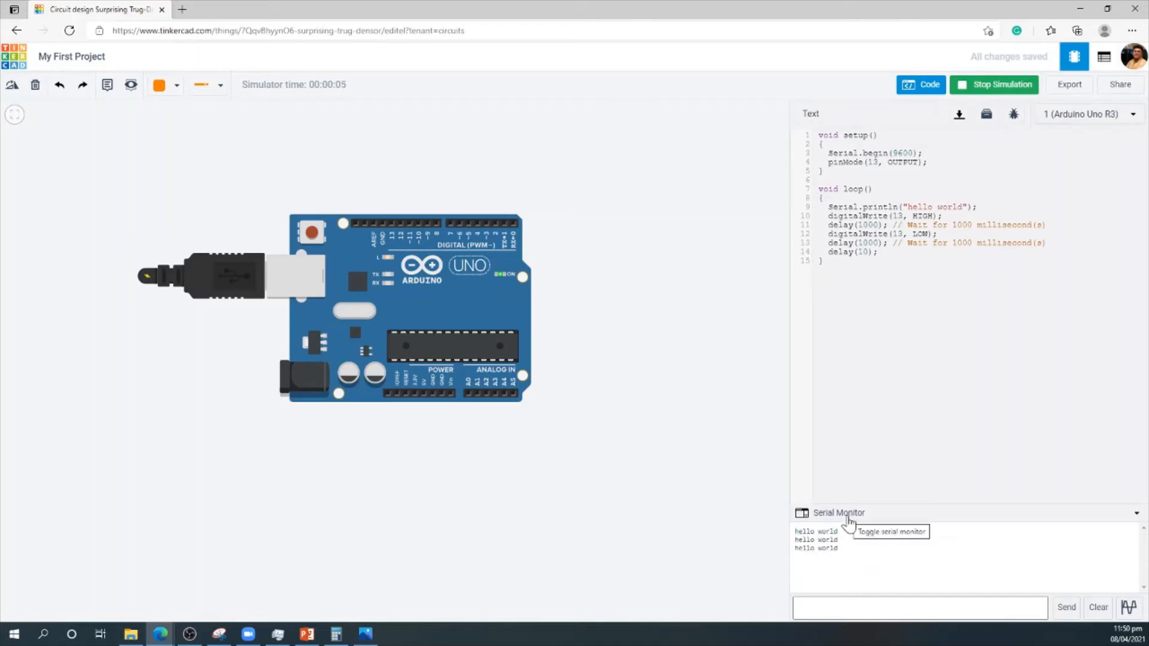
left_click_drag(849, 522, 845, 518)
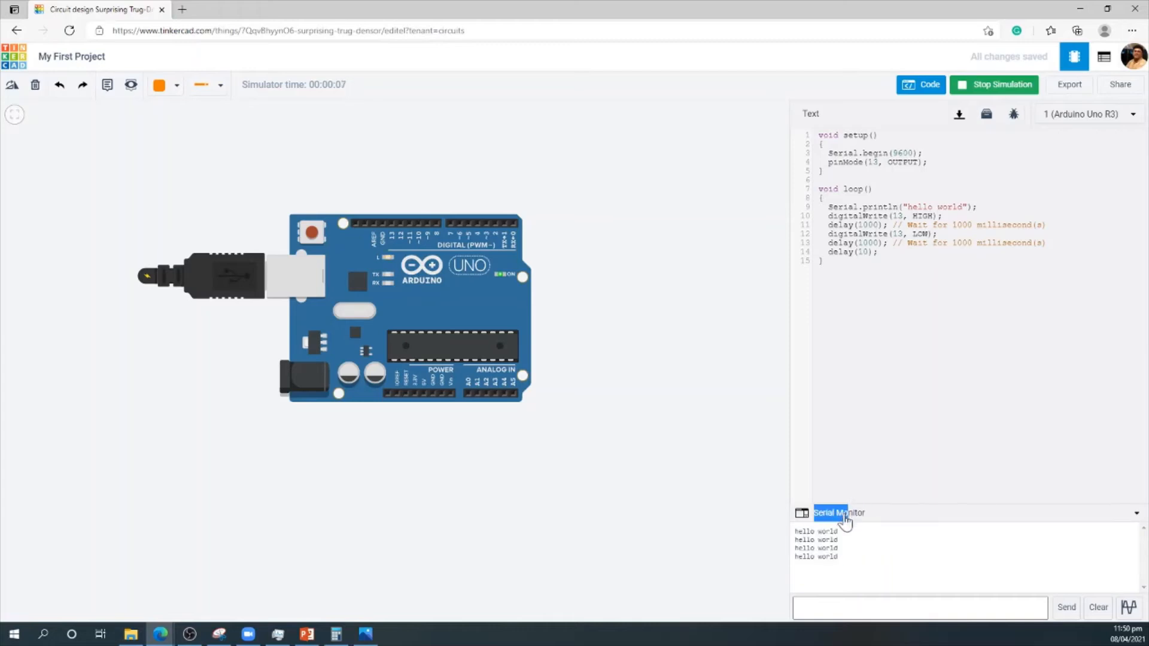
left_click(846, 519)
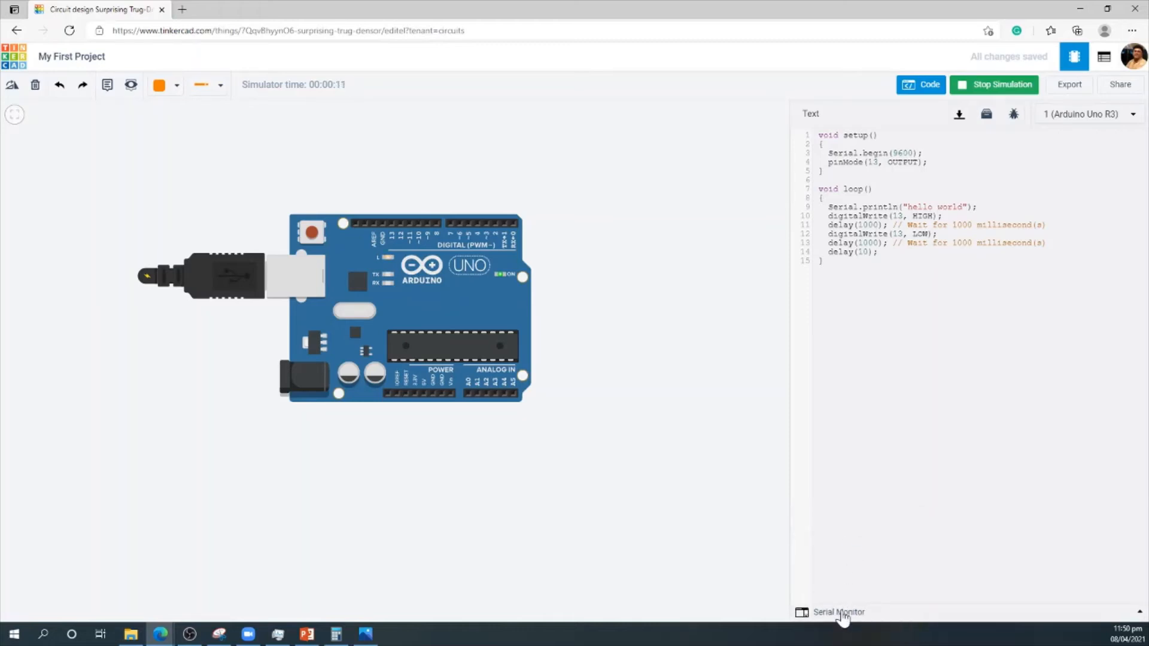
left_click(844, 617)
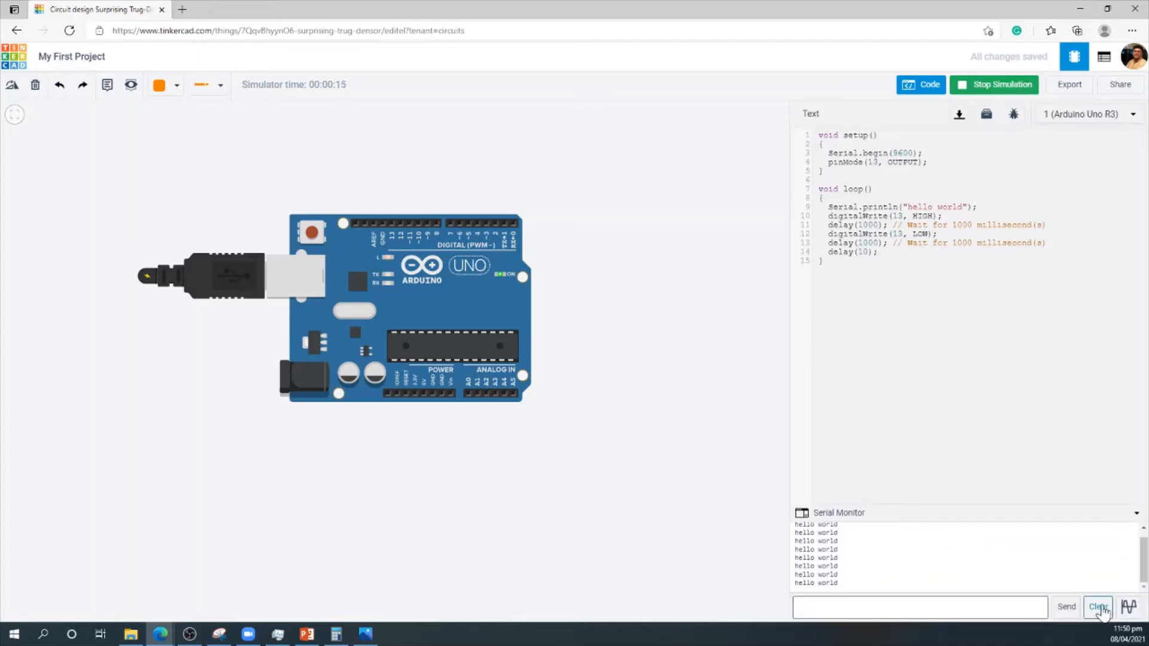
Clear the Serial Monitor output and view its graph, ending with the simulation stopped and the graph hidden.
left_click(1101, 612)
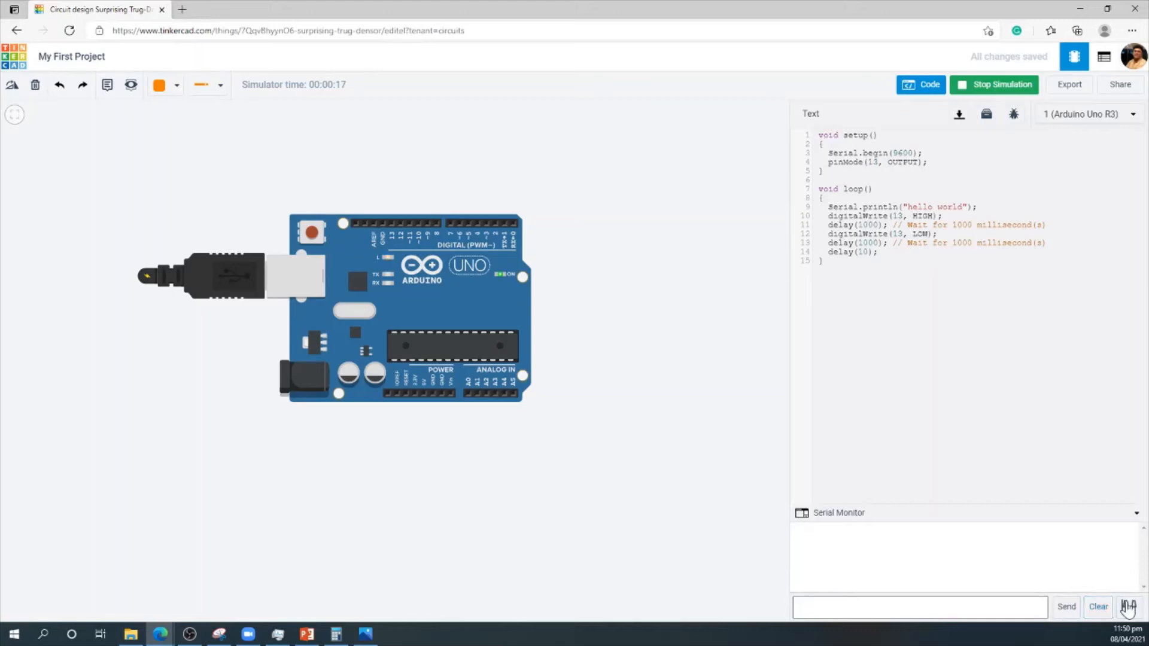
left_click(1129, 608)
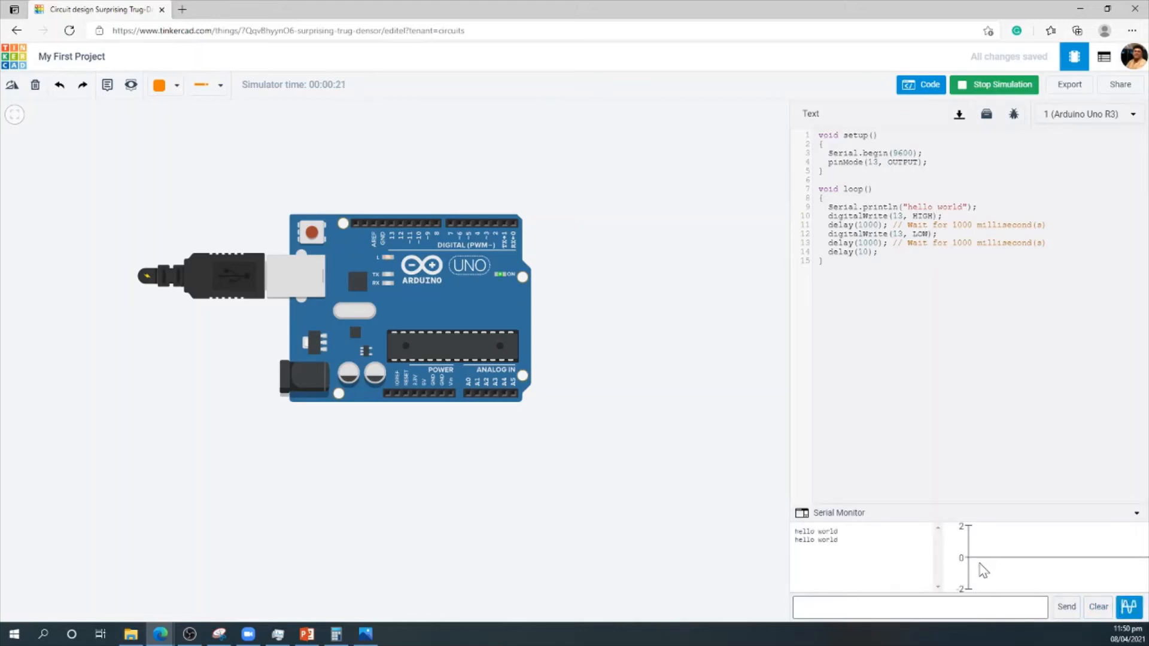
left_click(986, 89)
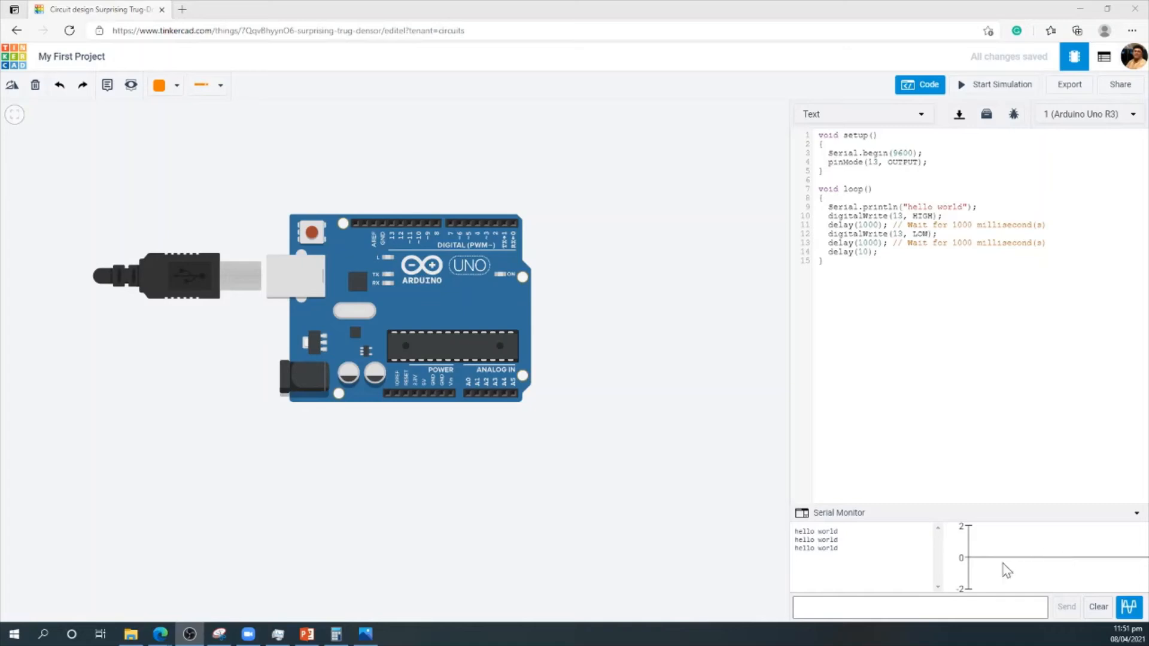
left_click(1129, 607)
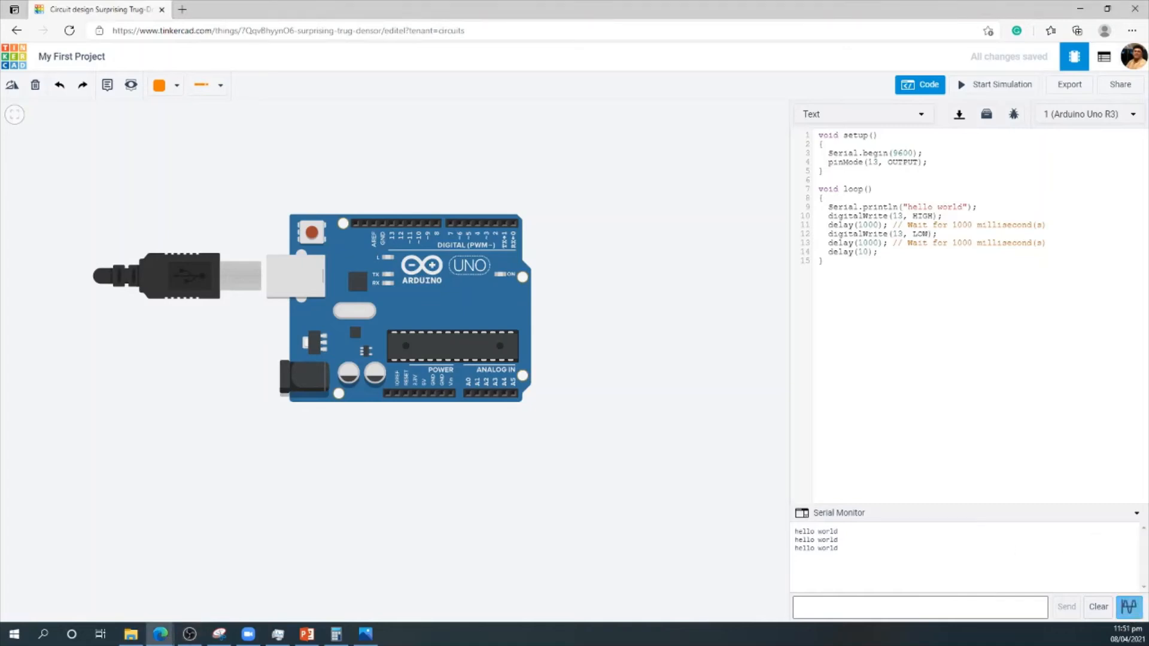
Switch the code editor to Blocks + Text mode and move the block stack higher in the coding area.
left_click(877, 115)
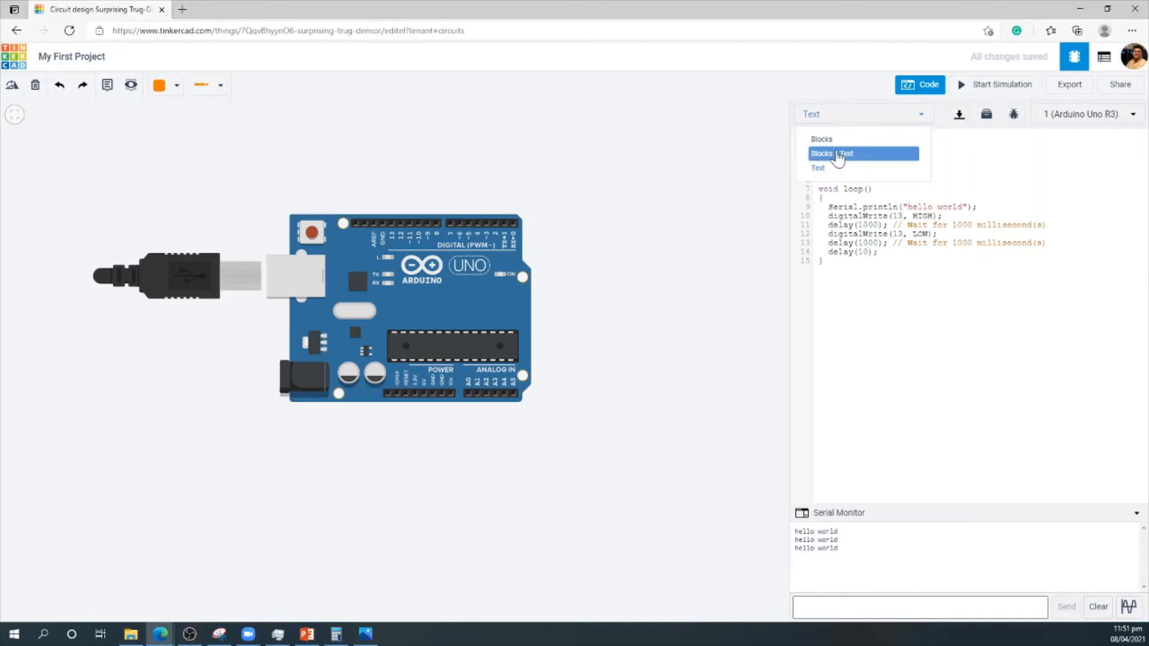
left_click(839, 157)
left_click(606, 180)
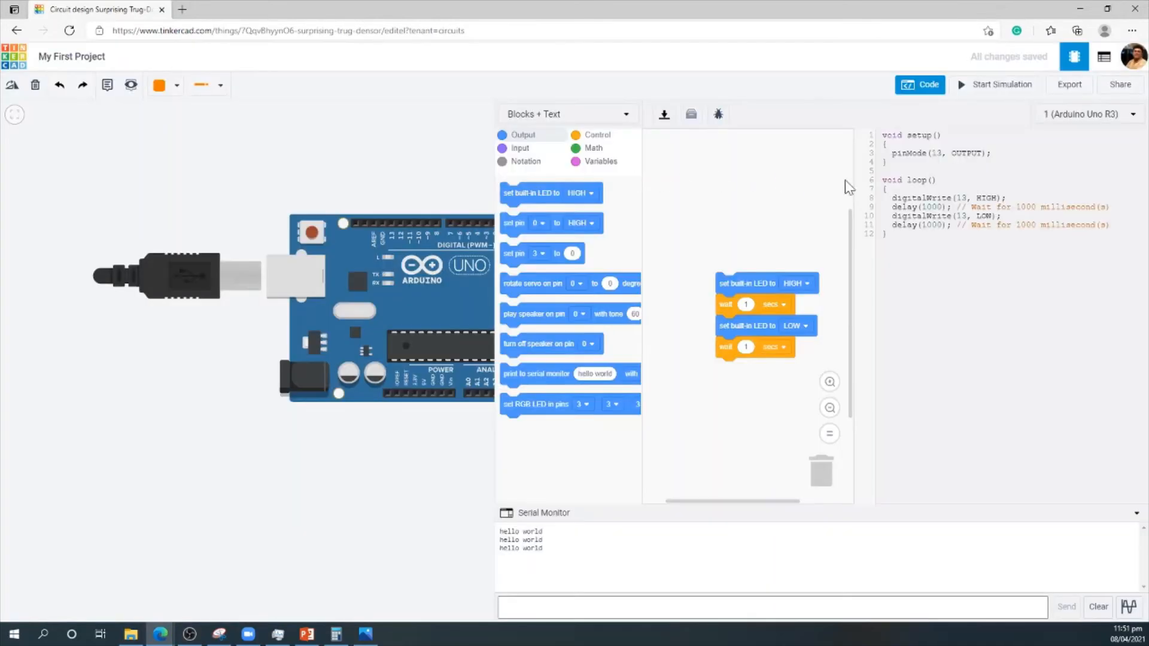
left_click_drag(722, 279, 668, 209)
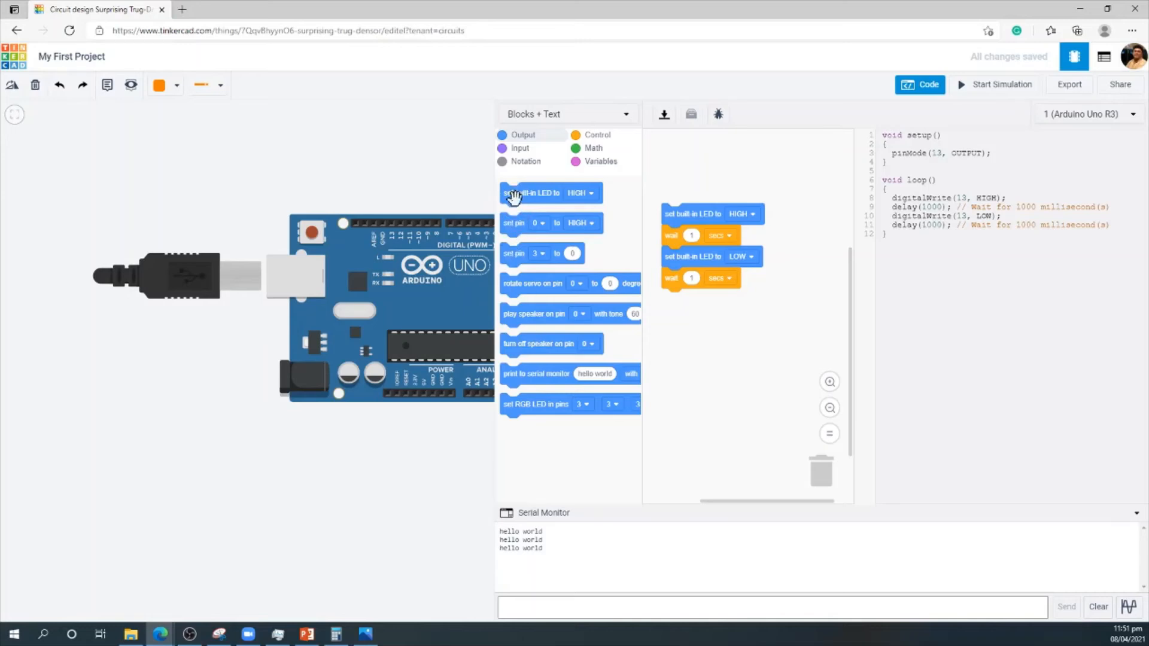
Insert another "set built-in LED to HIGH" block right after the first wait block, checking the matching text code.
left_click_drag(888, 234, 882, 135)
left_click(887, 144)
left_click_drag(514, 197, 681, 262)
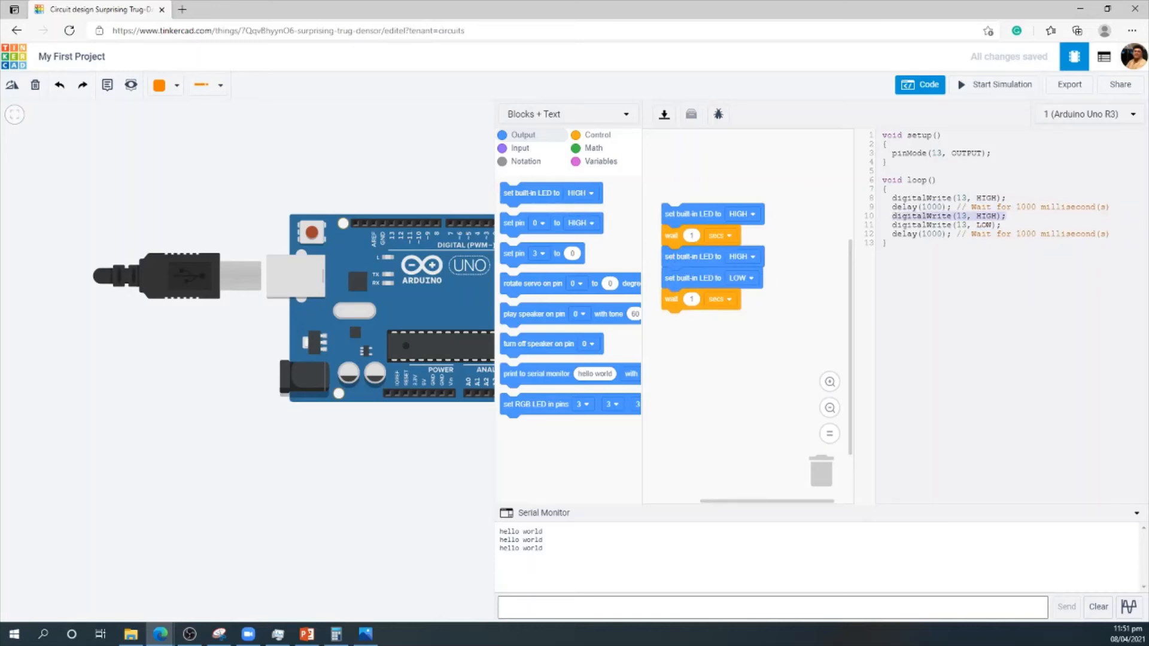
Find "arduino" in the component library and place a second Arduino Uno R3 above and to the right of the existing board.
key("alt+Tab")
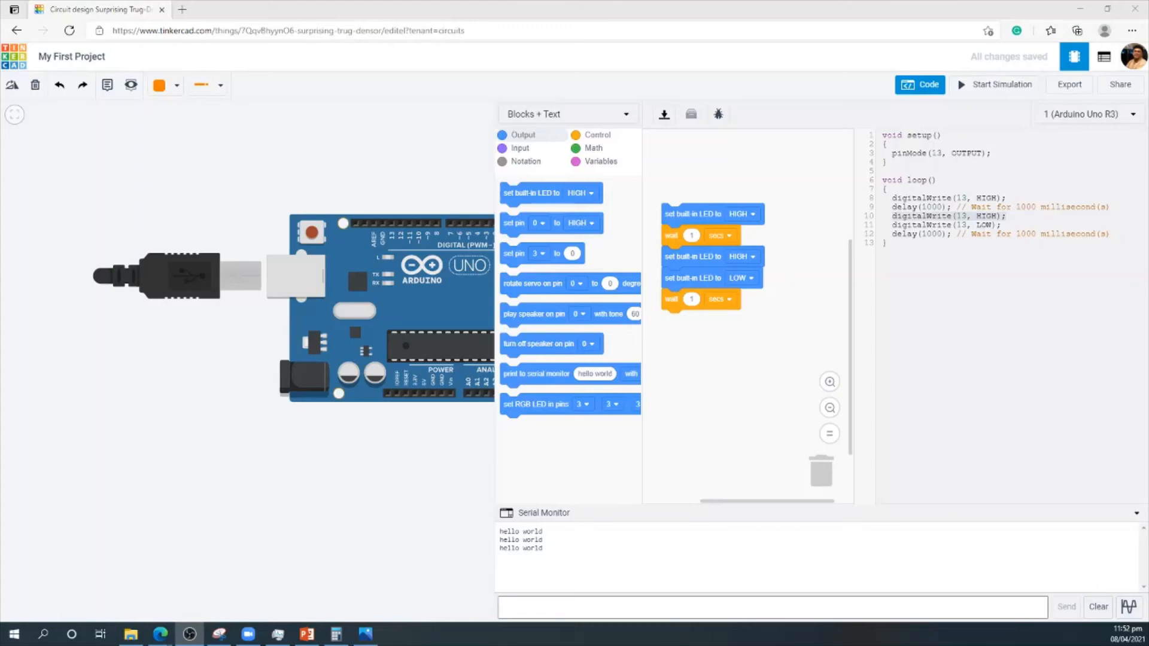
left_click_drag(402, 175, 258, 228)
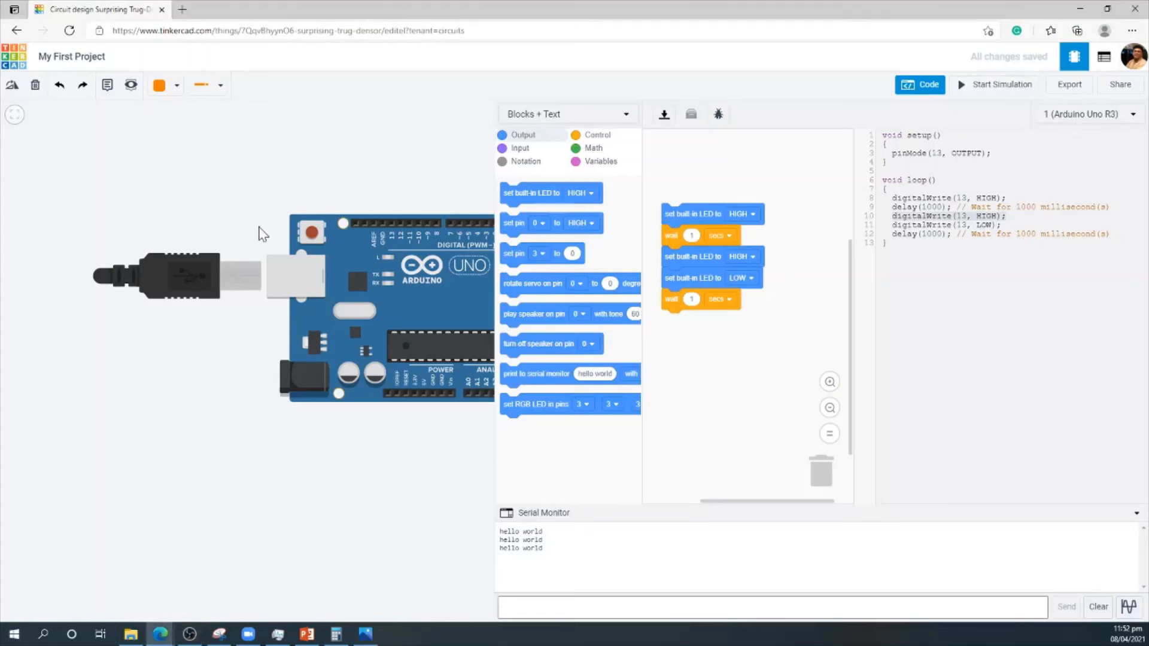
scroll(360, 233, "down", 2)
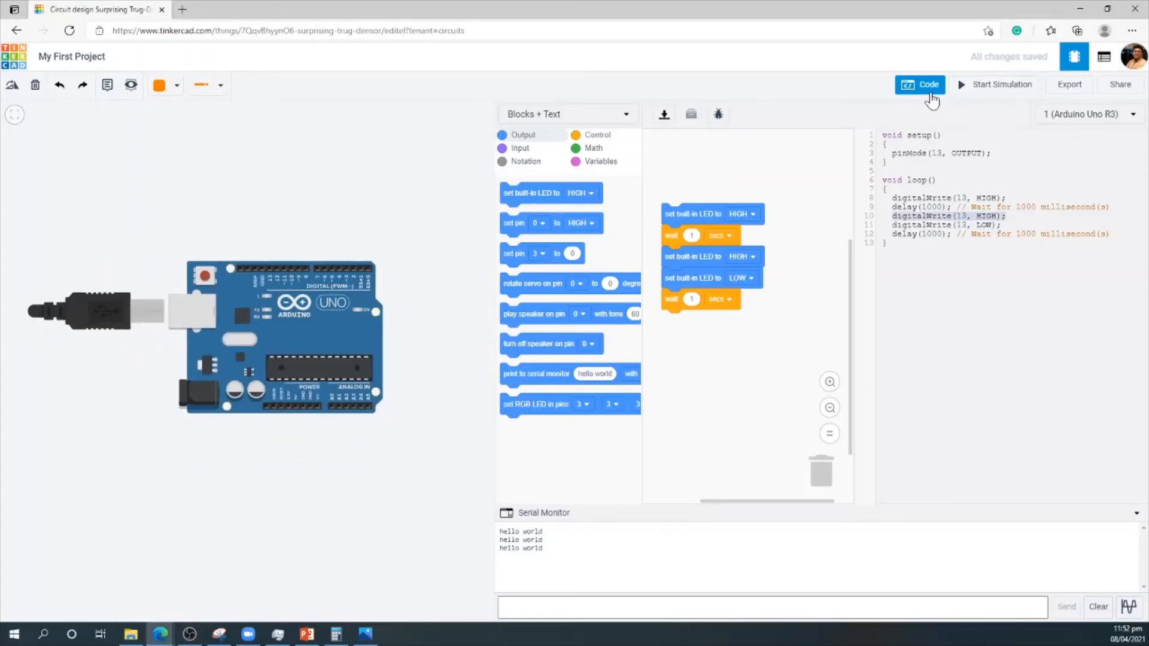
left_click(931, 94)
left_click(997, 151)
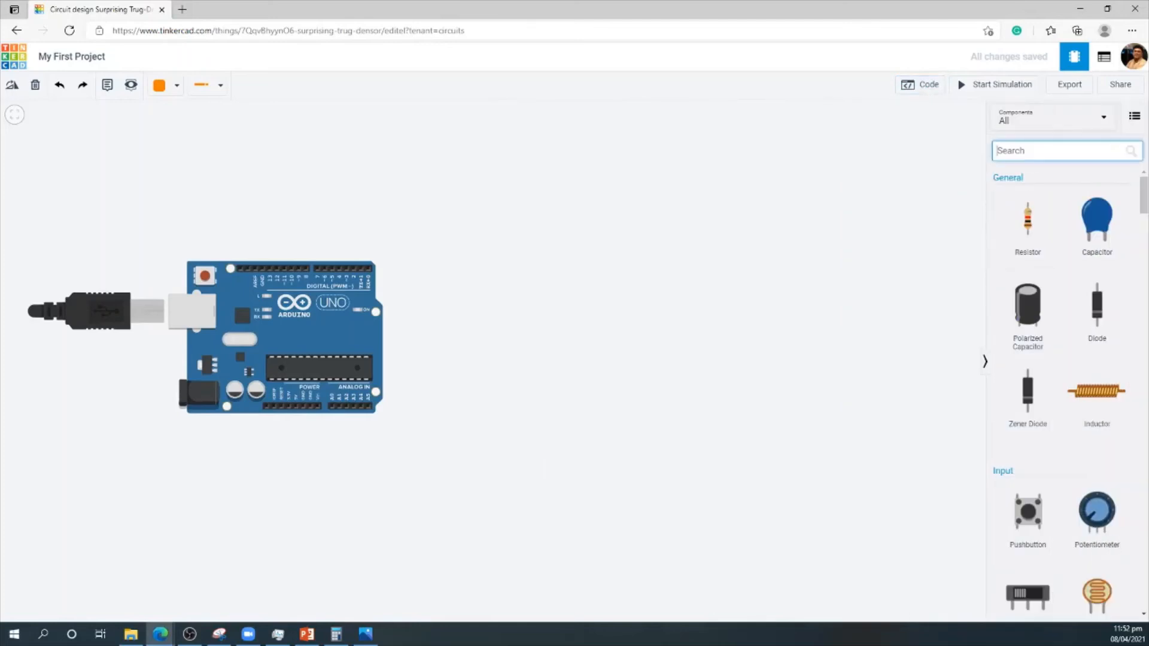
type("arduino")
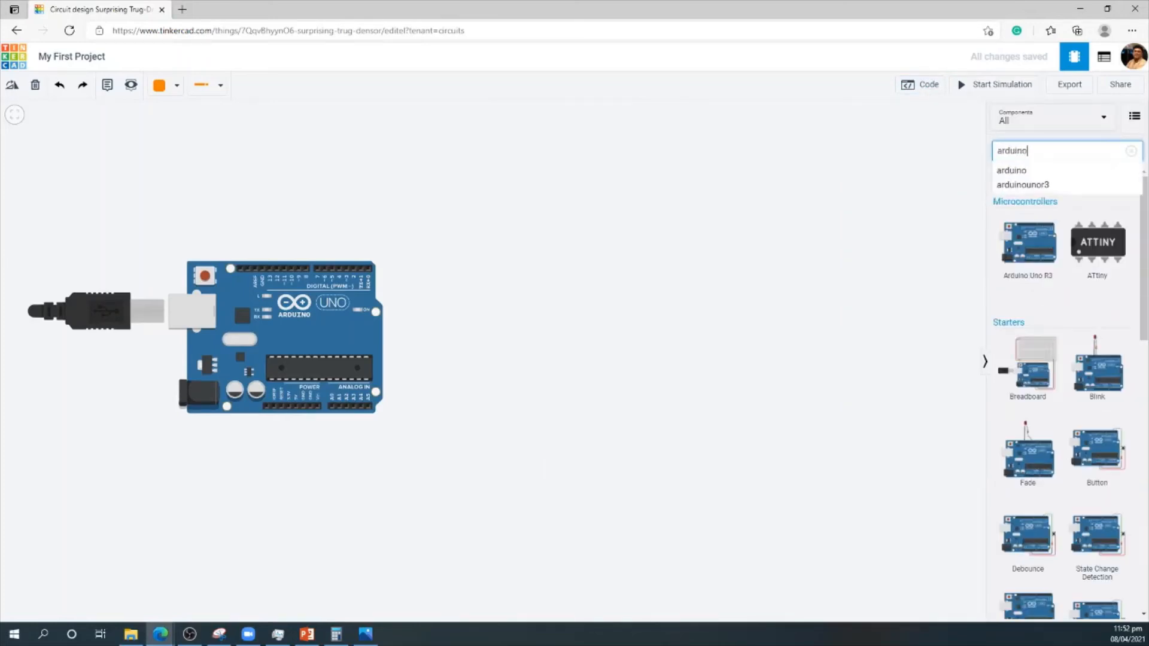
left_click_drag(1020, 245, 506, 174)
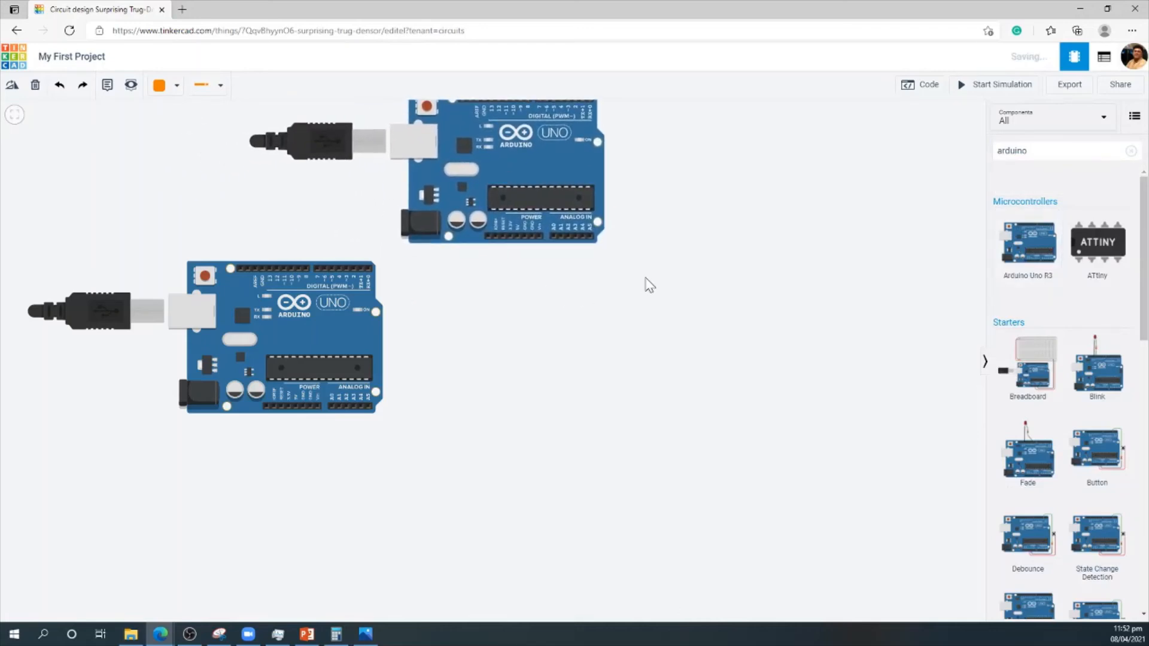
View the code of each Arduino in turn by switching between 1 (Arduino Uno R3) and 2 (Arduino Uno R3), ending on 2.
left_click(904, 93)
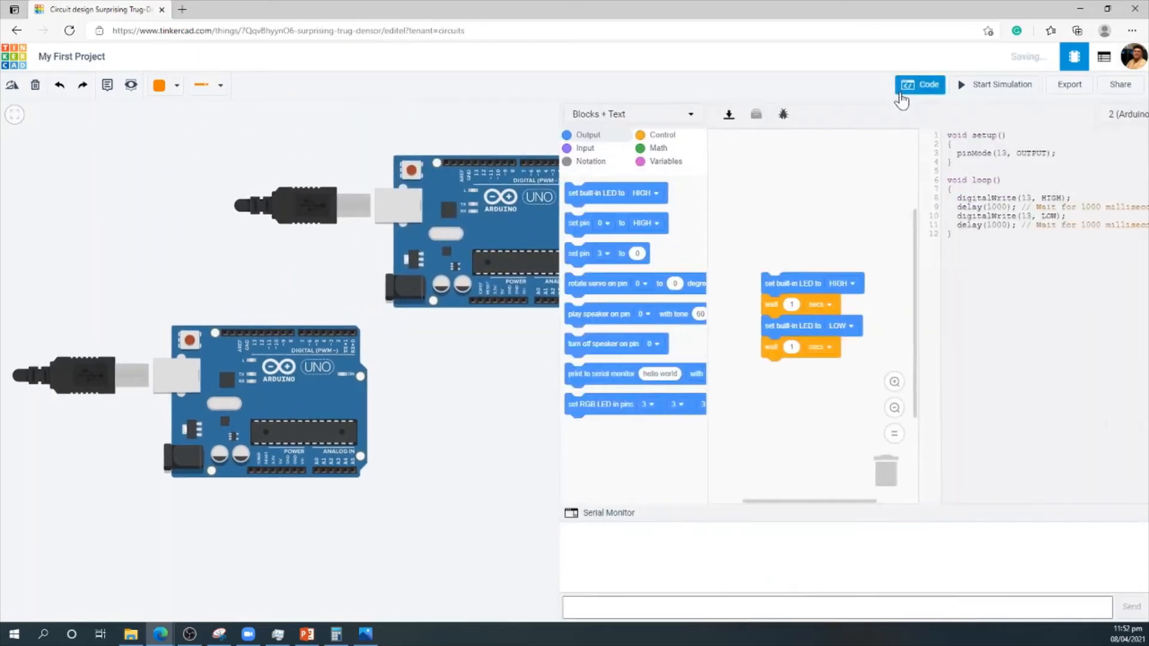
left_click(1068, 115)
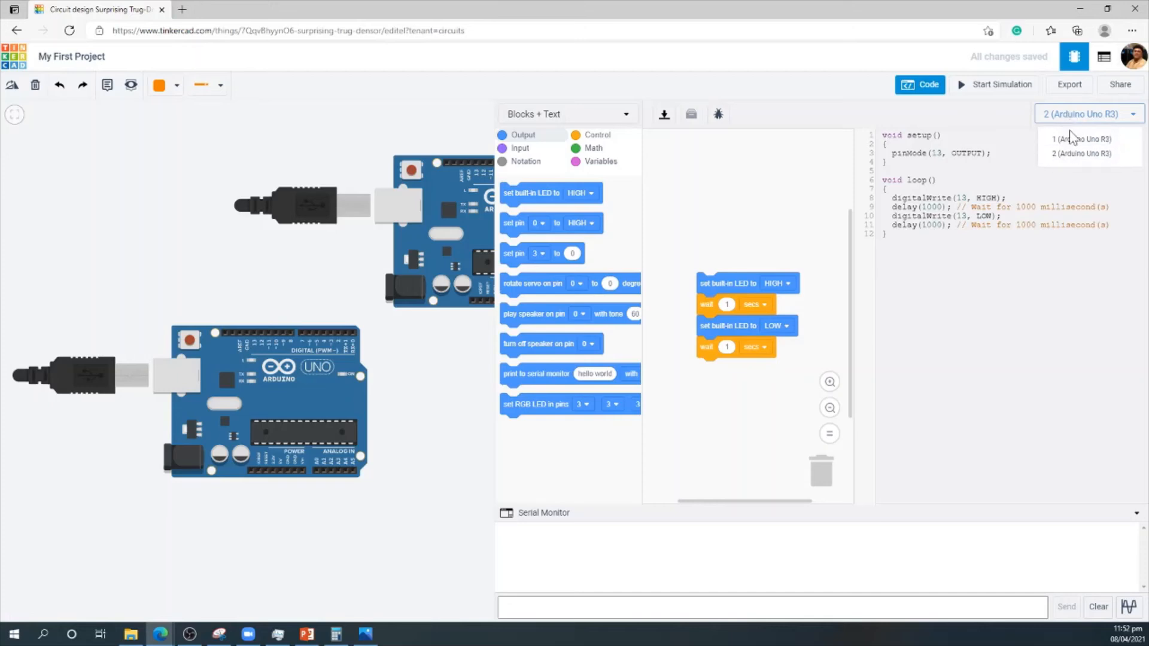
left_click(1071, 139)
left_click(1065, 114)
left_click(1069, 155)
left_click(1061, 117)
left_click(1064, 136)
left_click(1066, 115)
left_click(1069, 154)
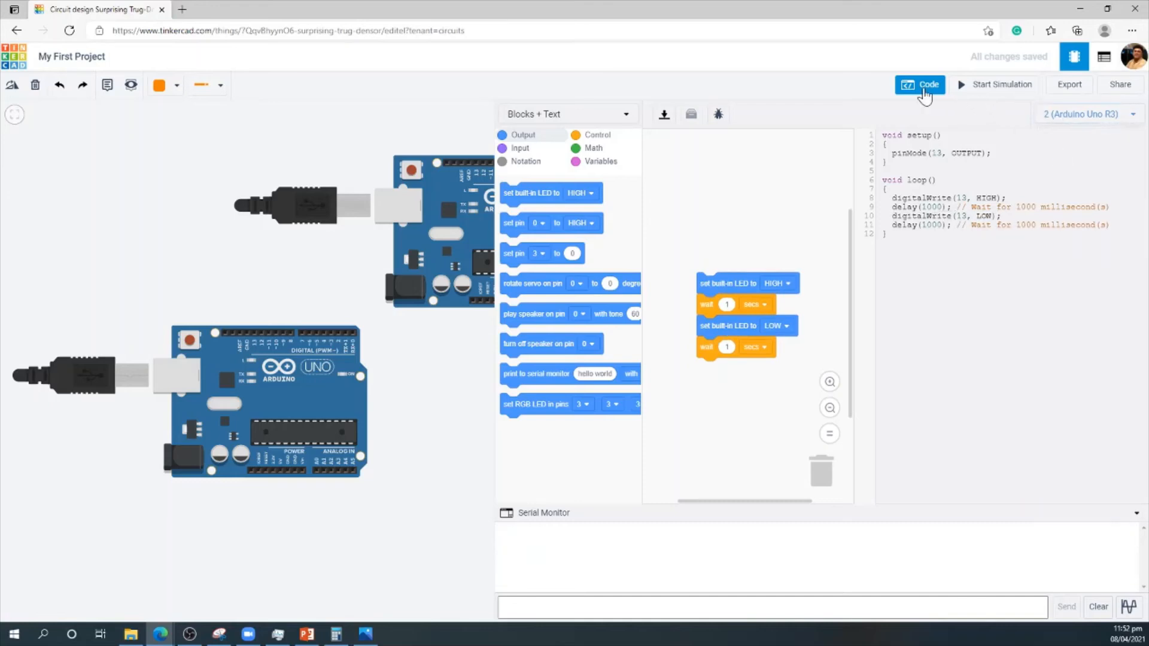
Rename the newly added Arduino Uno R3 as ar2 and the original board as ar1.
left_click(920, 89)
left_click(532, 227)
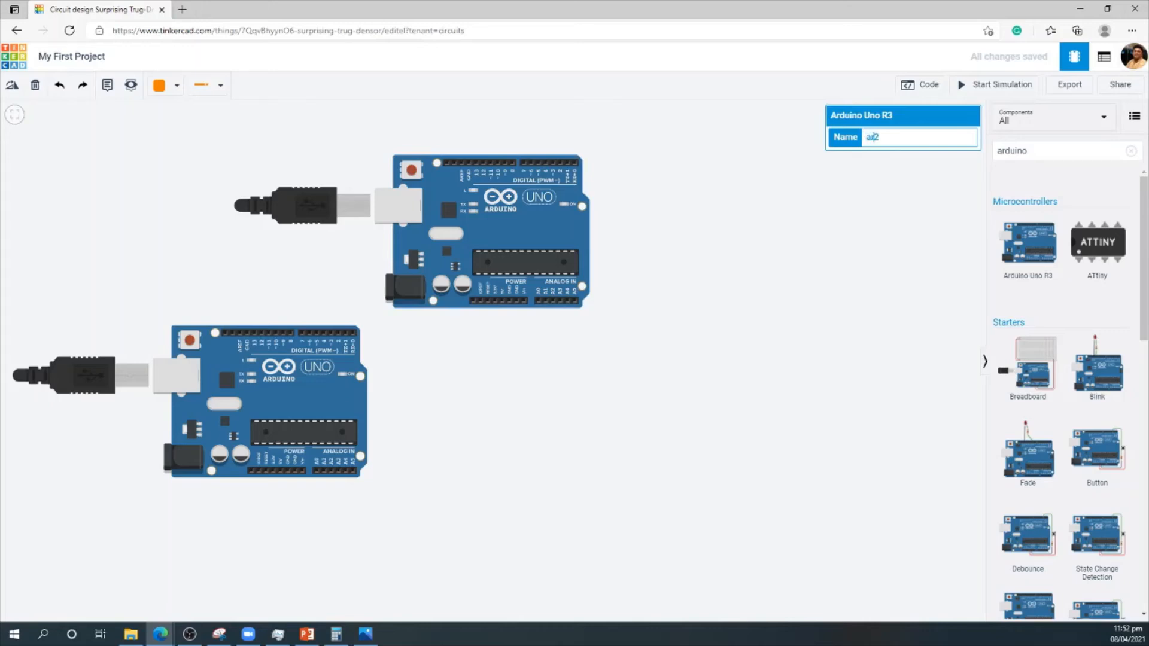
left_click(837, 243)
left_click(264, 368)
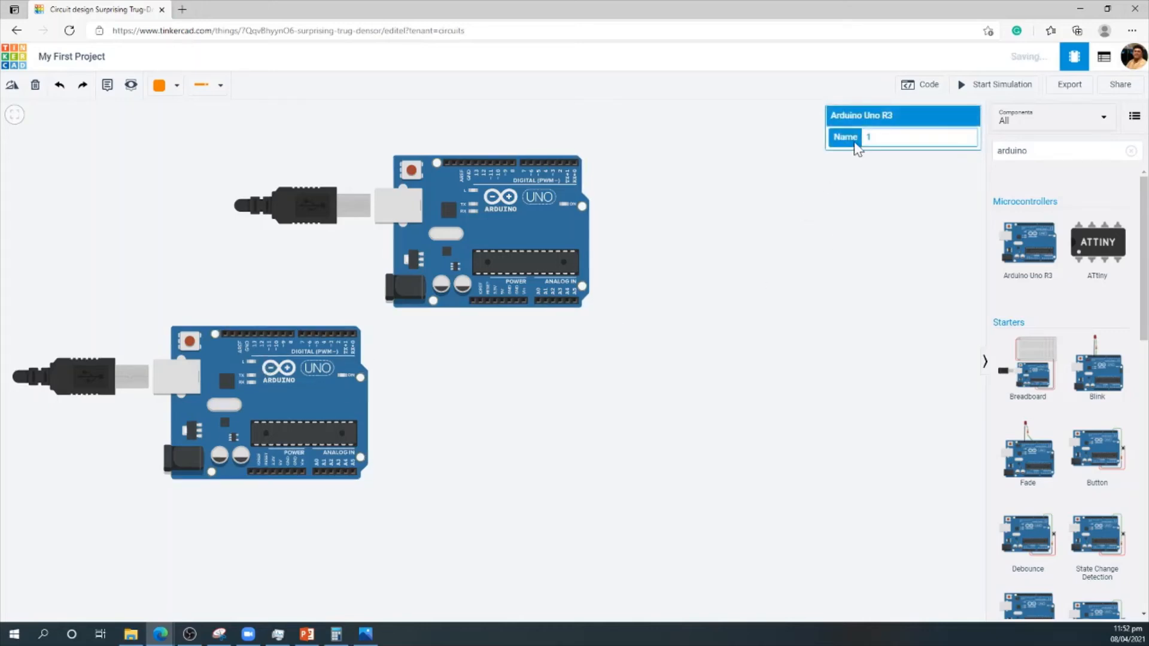
left_click(828, 236)
Compare the code of both Arduinos by choosing each in the code editor and by selecting each board on the canvas, ending on ar1.
left_click(910, 93)
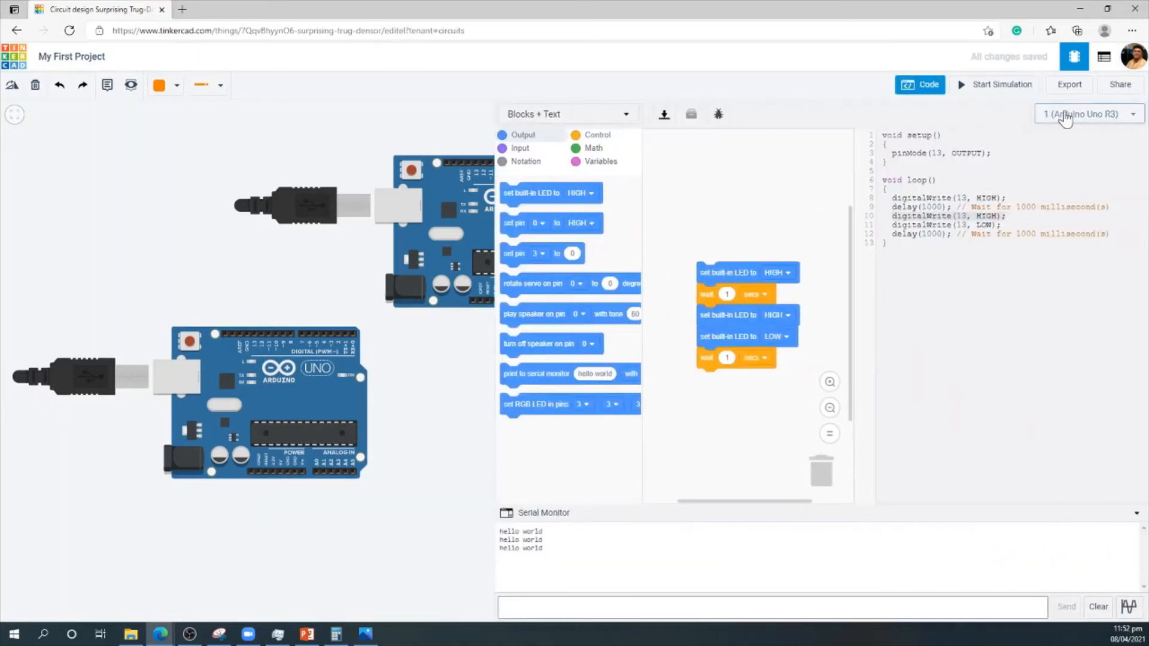
left_click(1066, 147)
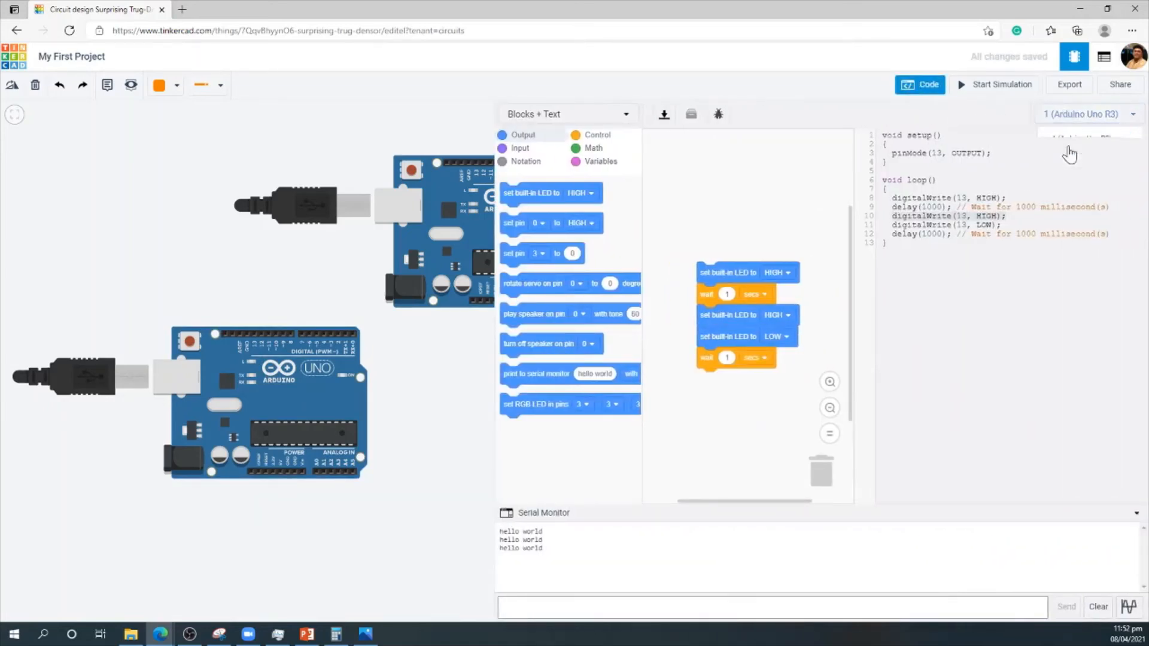
left_click(1069, 119)
left_click(1068, 157)
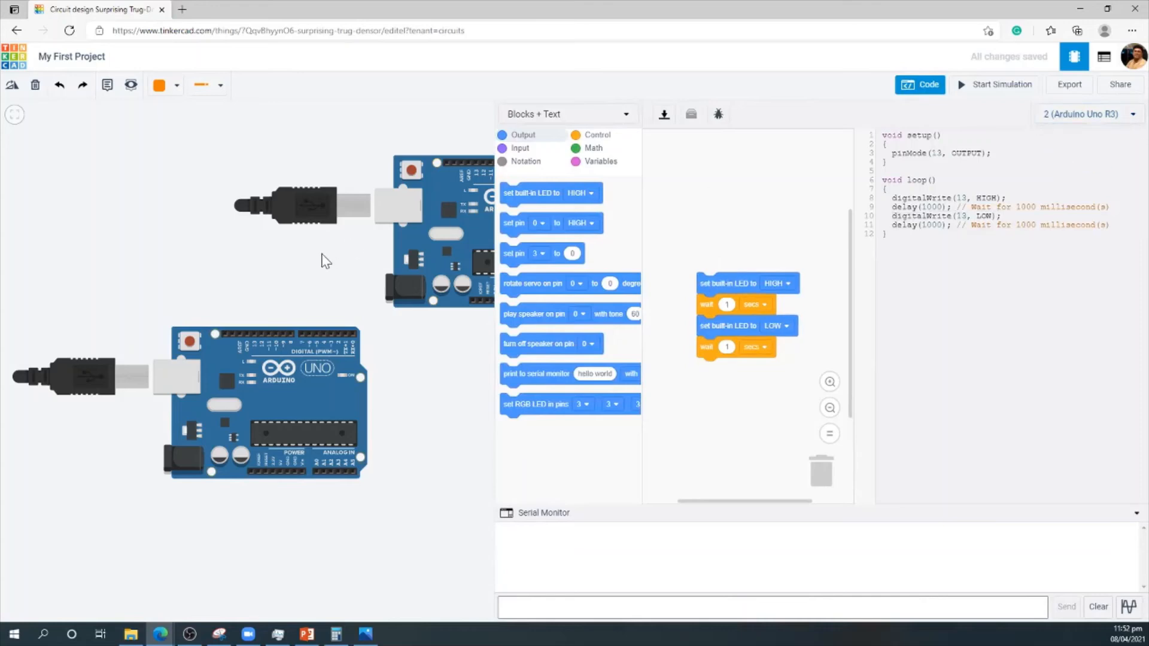
left_click(440, 250)
left_click(312, 378)
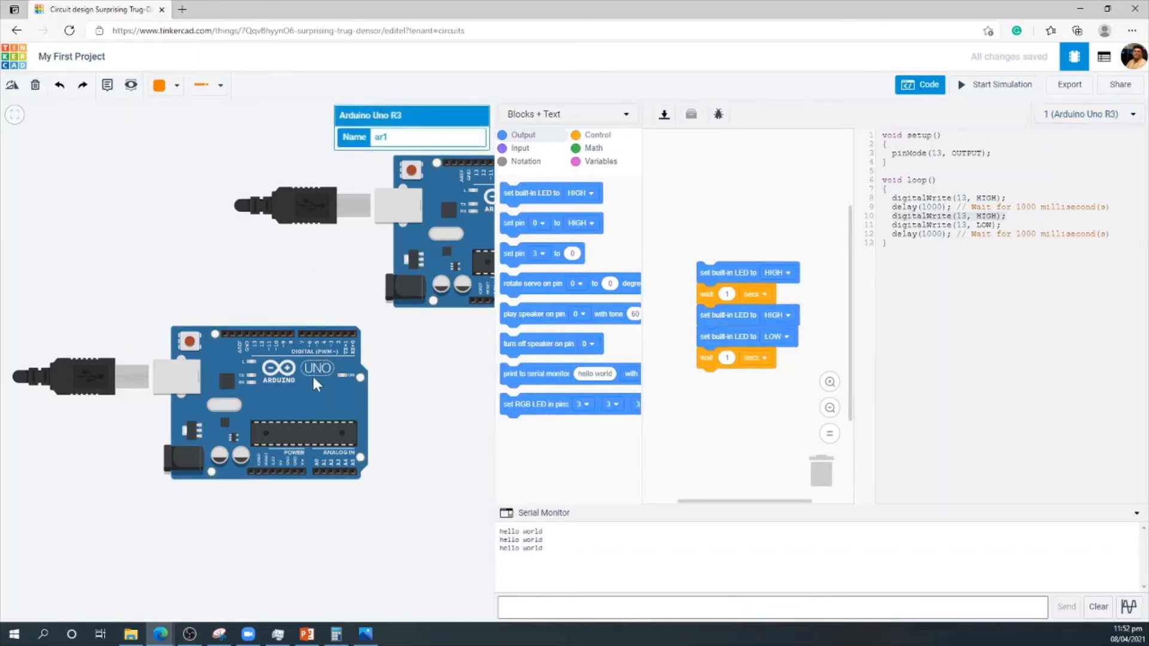
left_click(433, 242)
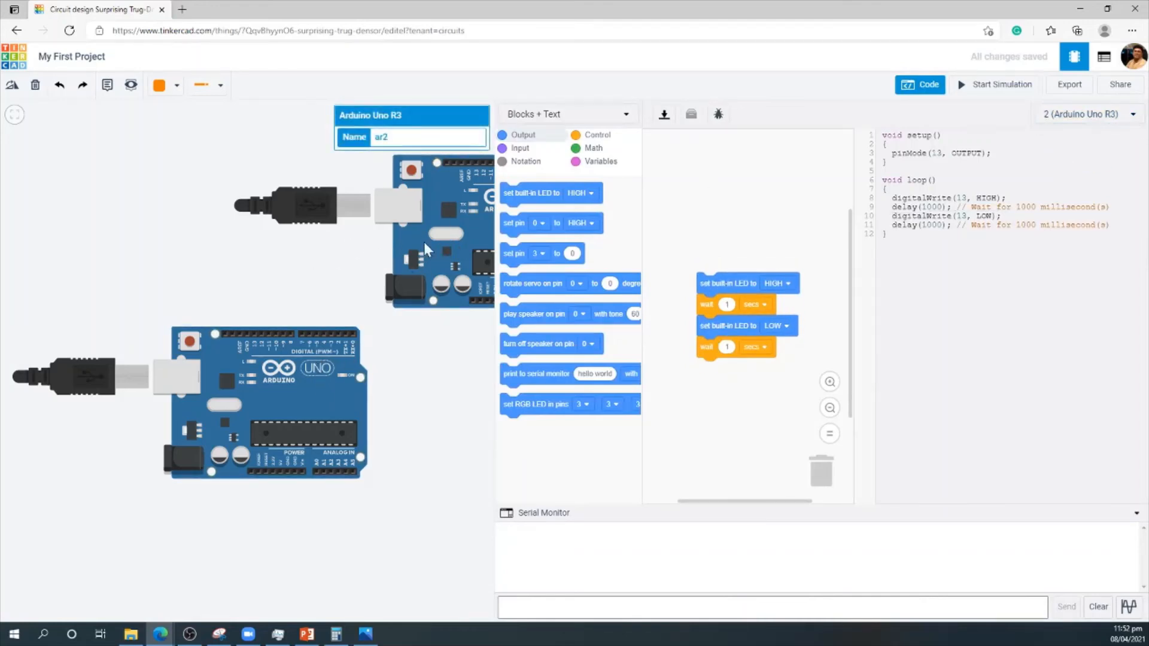
left_click(310, 369)
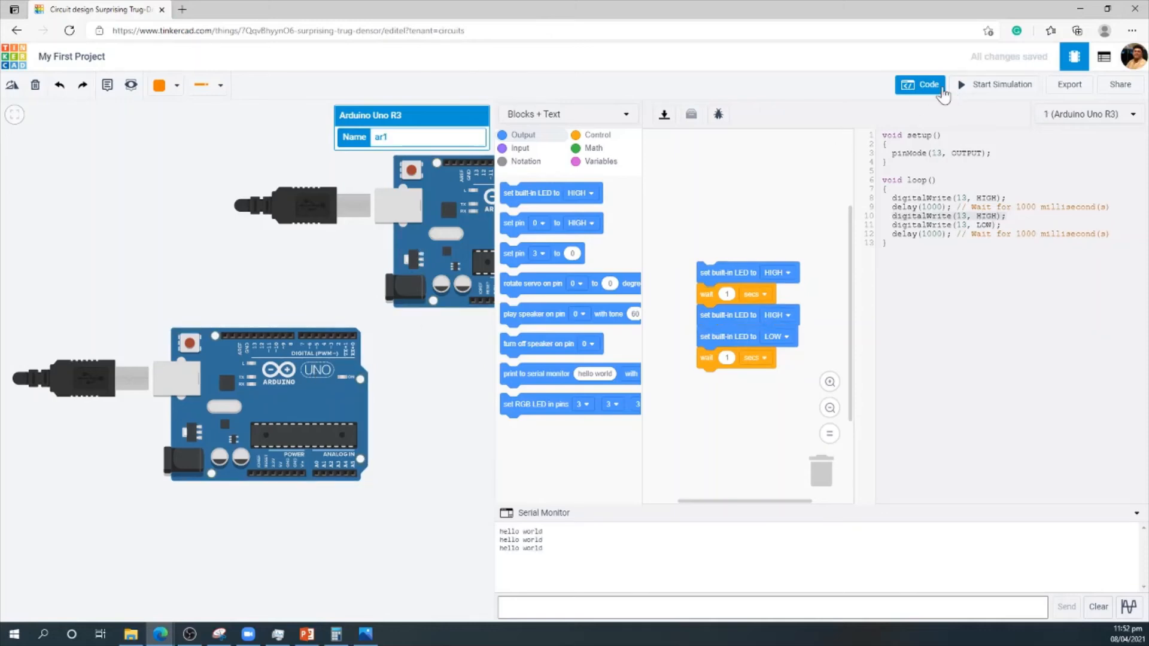
Hide the code editor and review the names, quantity and component type in the Component List before returning to the circuit view.
key("alt+Tab")
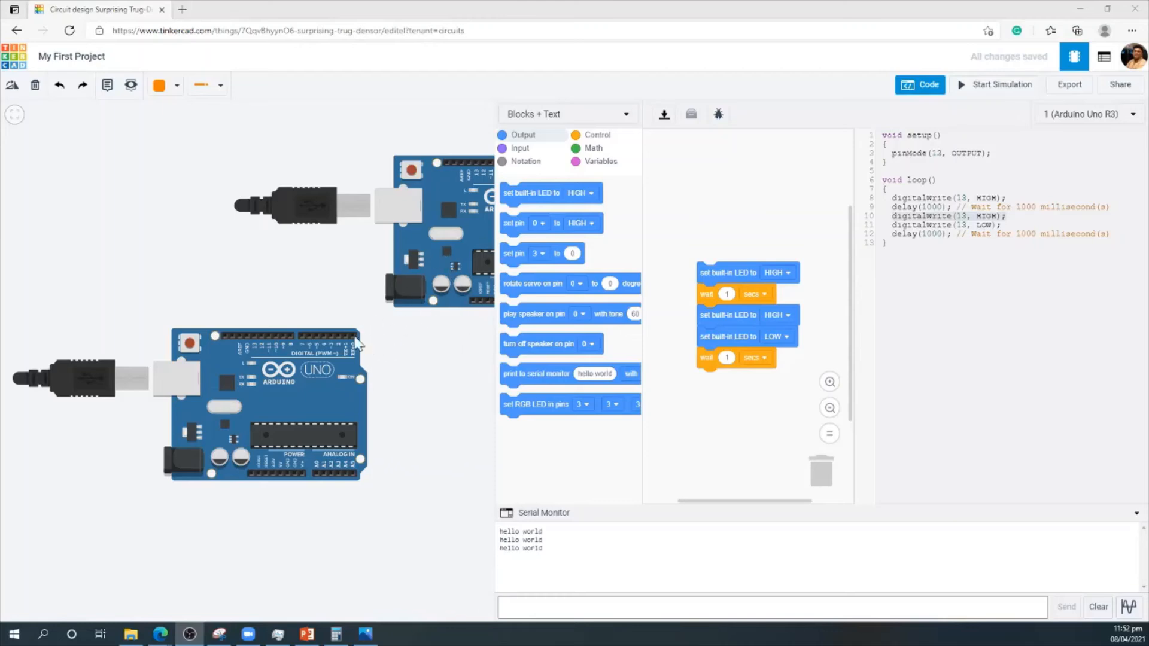
left_click(925, 86)
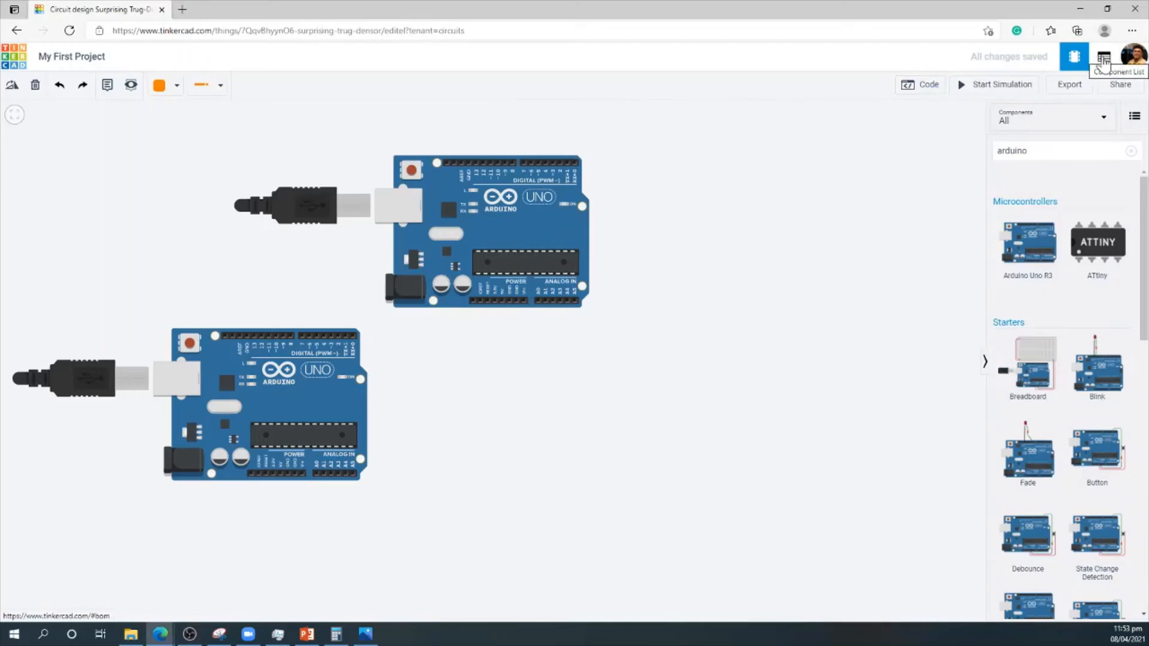
left_click(1103, 58)
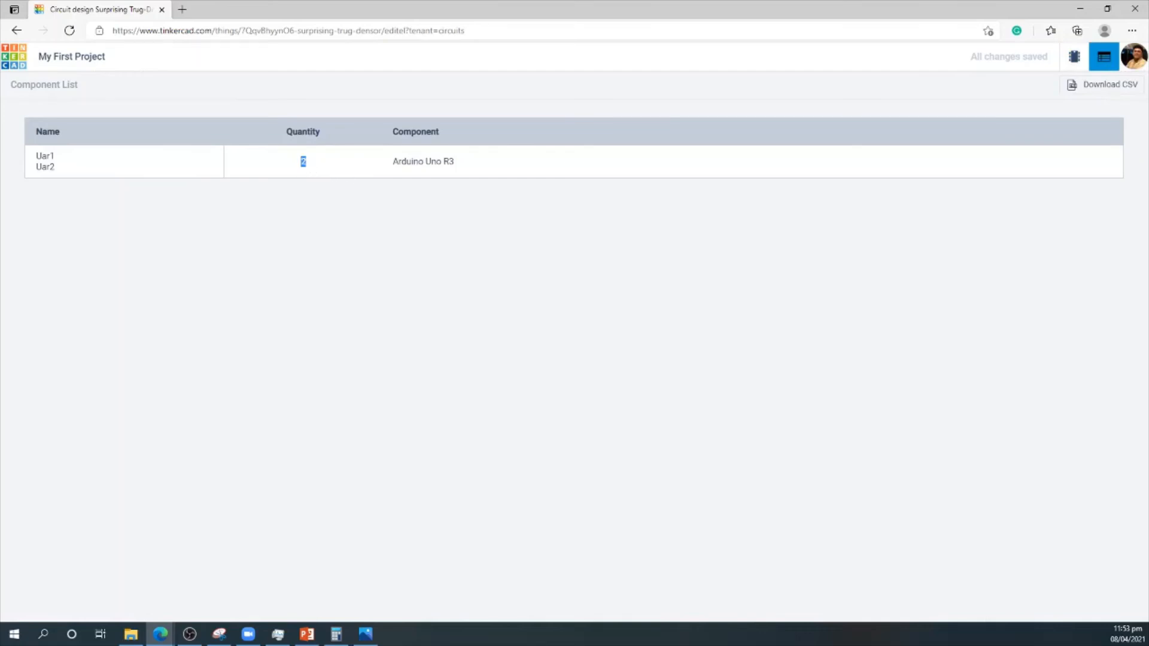
left_click_drag(391, 161, 472, 160)
left_click(653, 213)
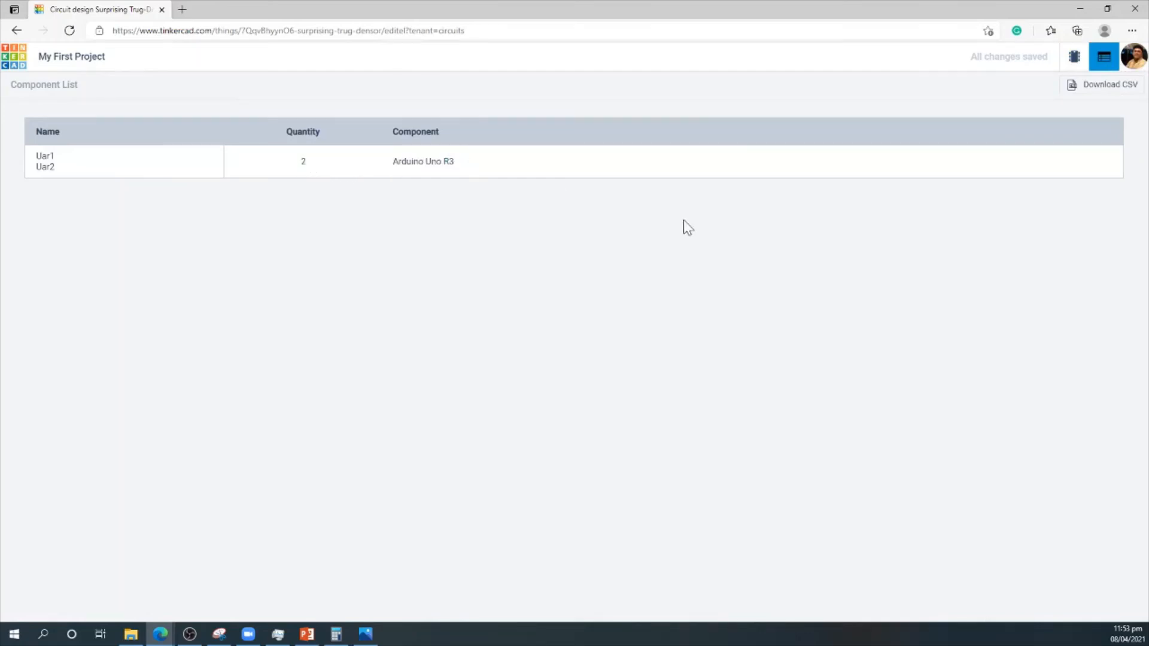
left_click(1074, 58)
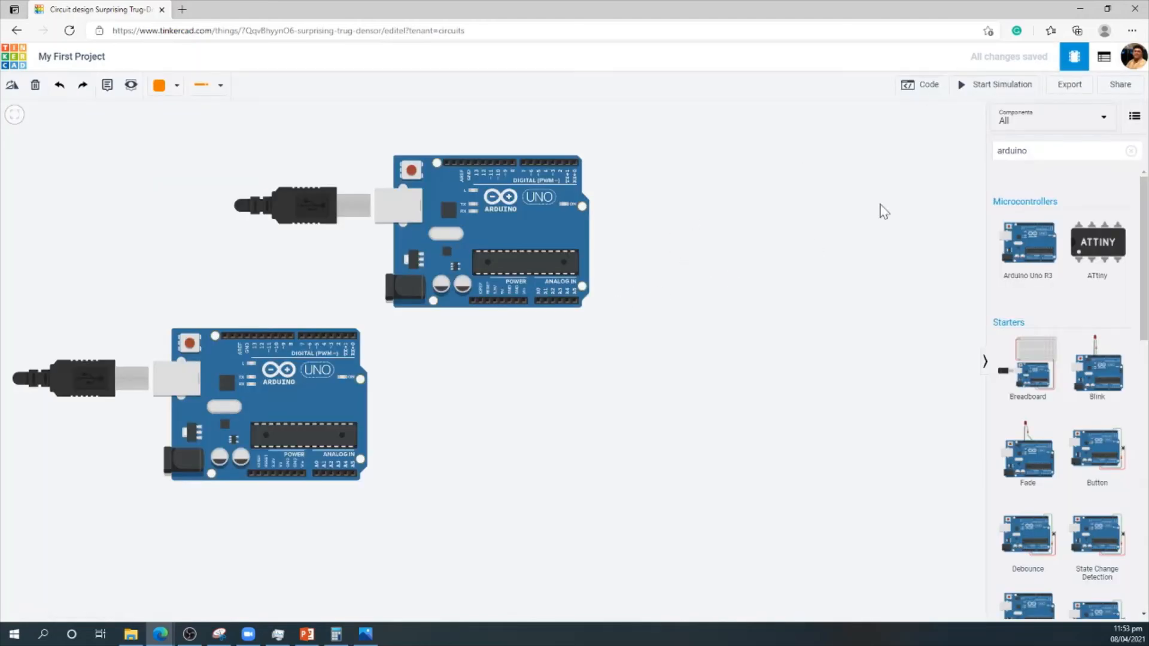
Clear the "arduino" component search and view the export options without downloading the .BRD file.
left_click(1132, 151)
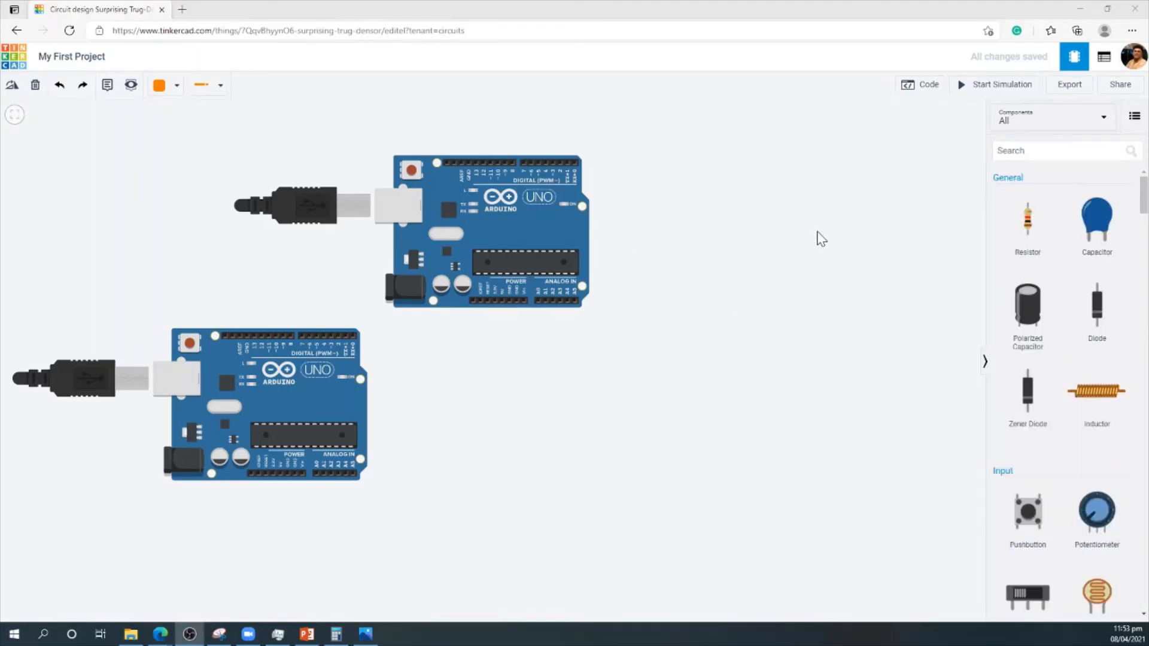
left_click(1069, 87)
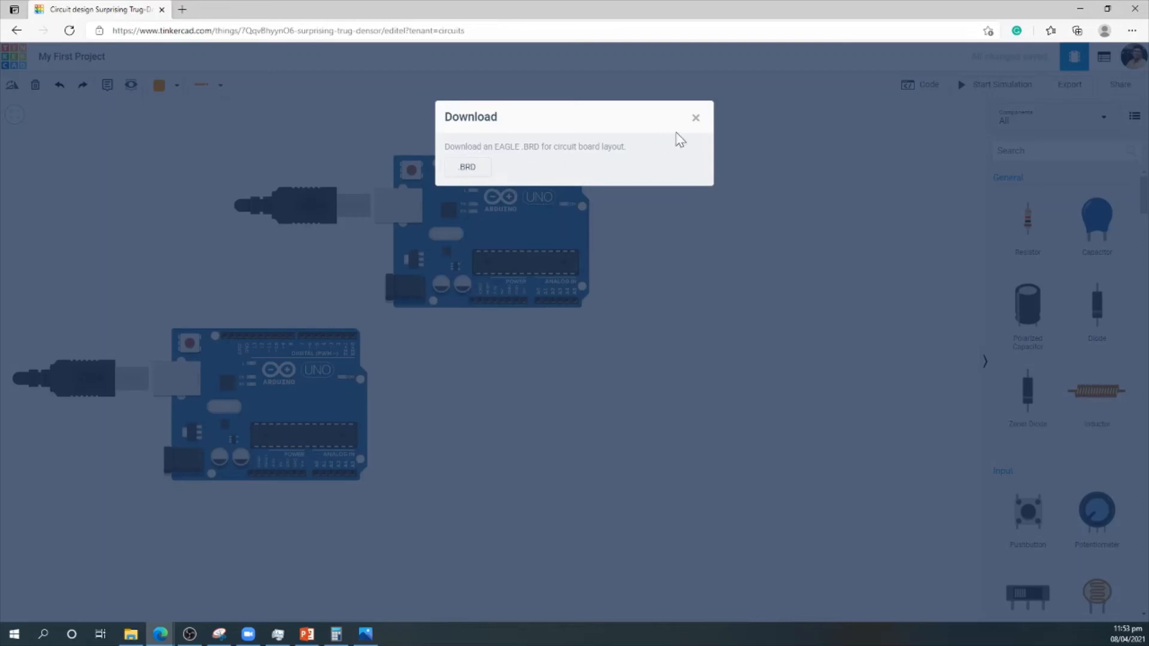
left_click(701, 121)
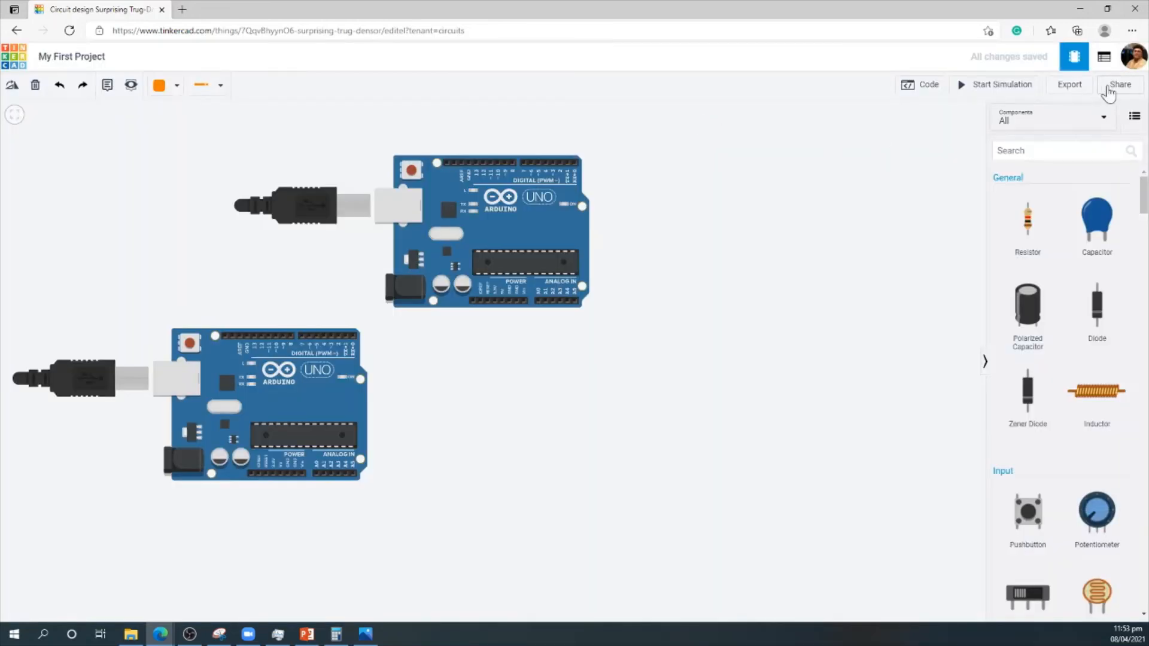
Copy the collaboration link for inviting people to the design, check its expiry time and close the sharing dialogs.
left_click(1109, 93)
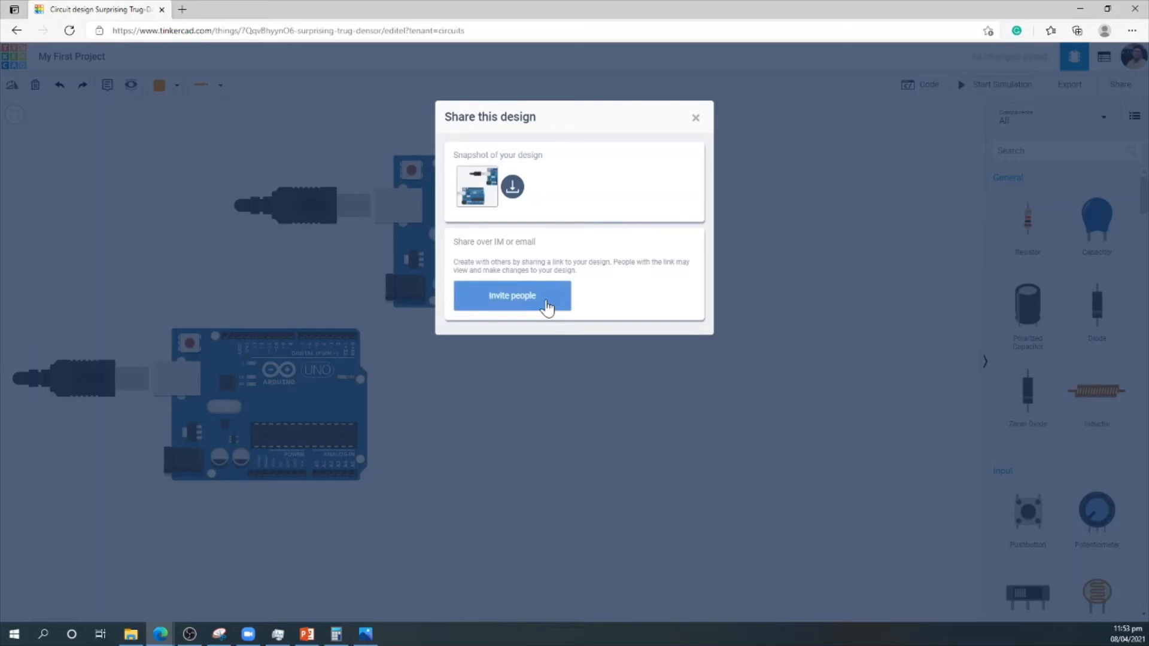
left_click(547, 307)
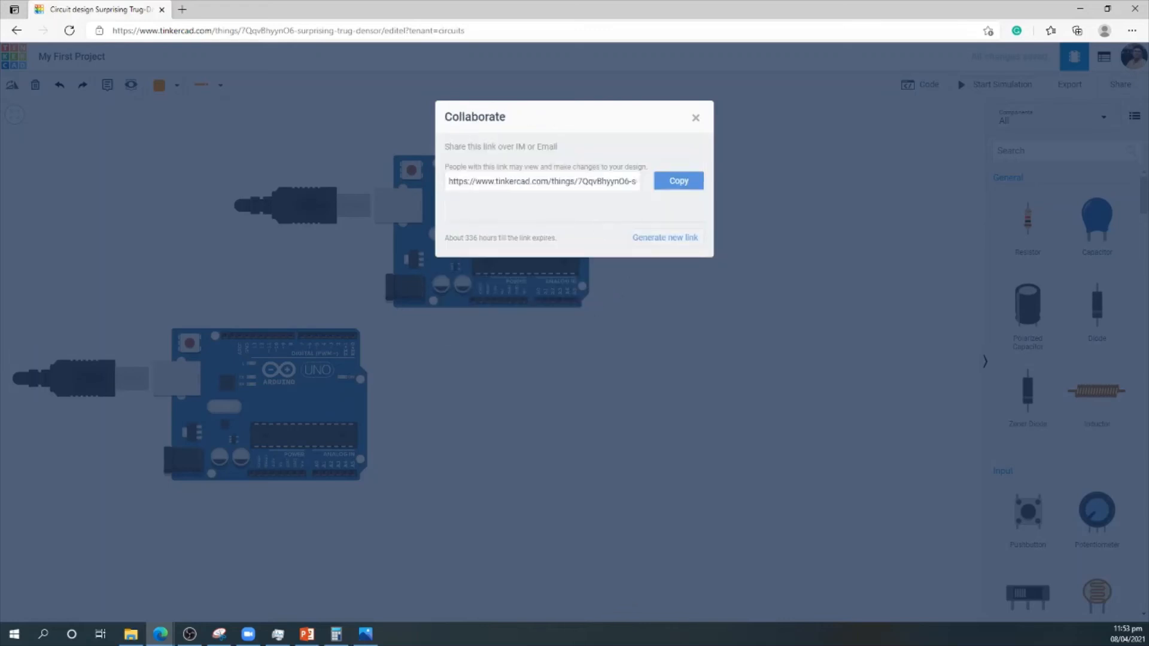
left_click(679, 181)
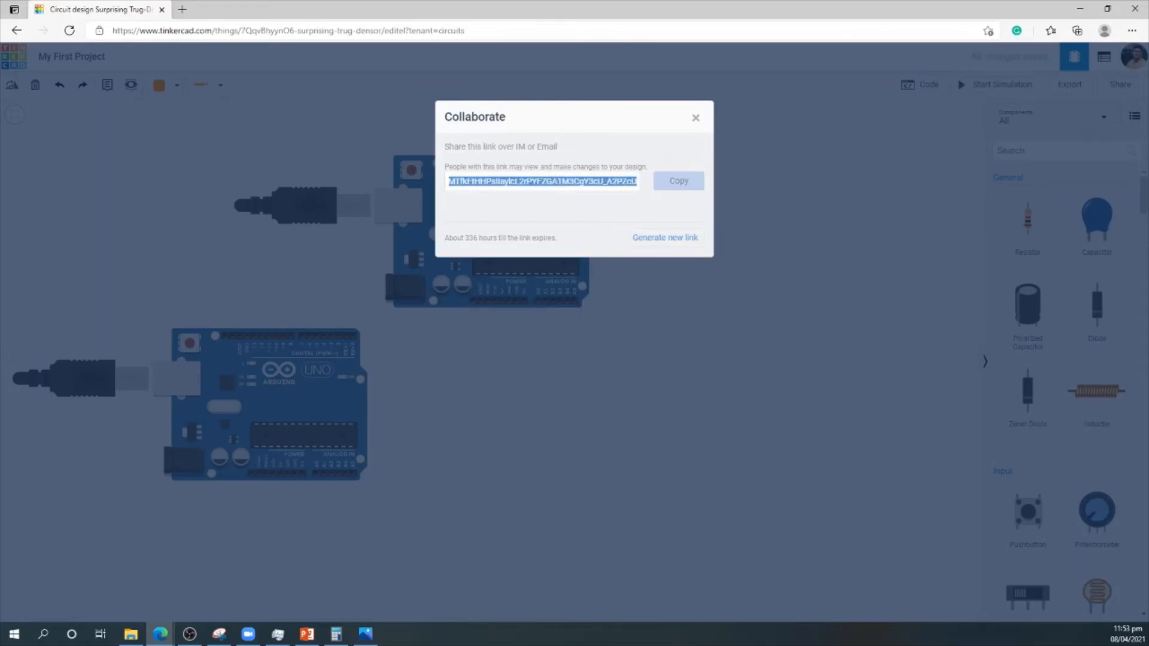
left_click(669, 181)
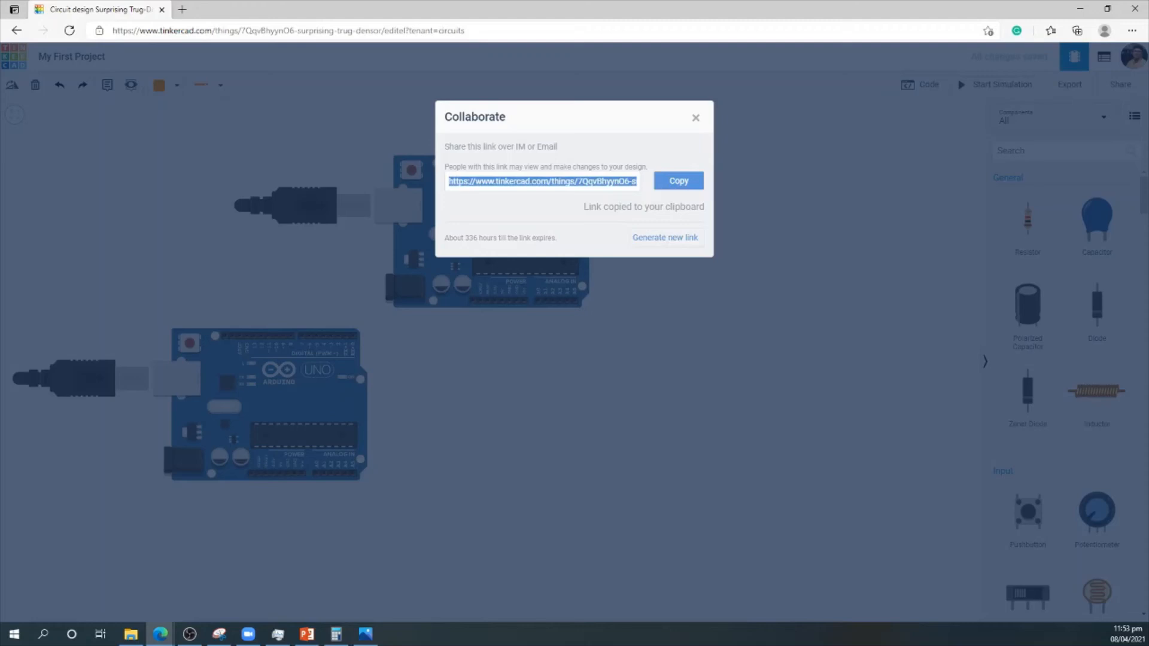
left_click(679, 182)
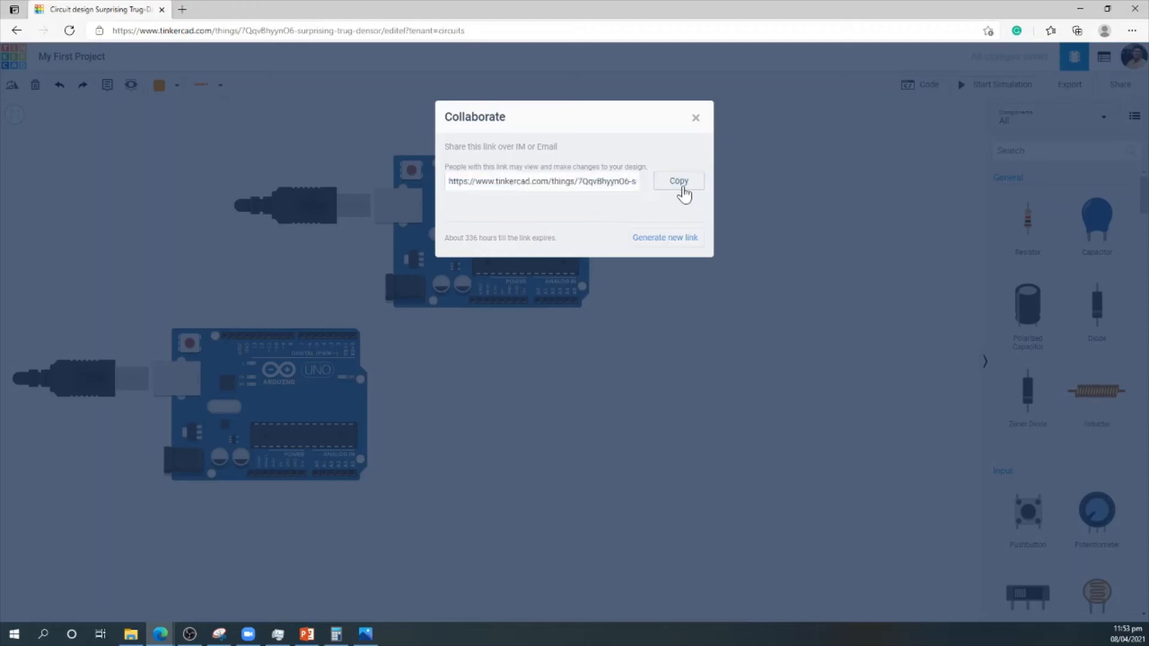
left_click(681, 186)
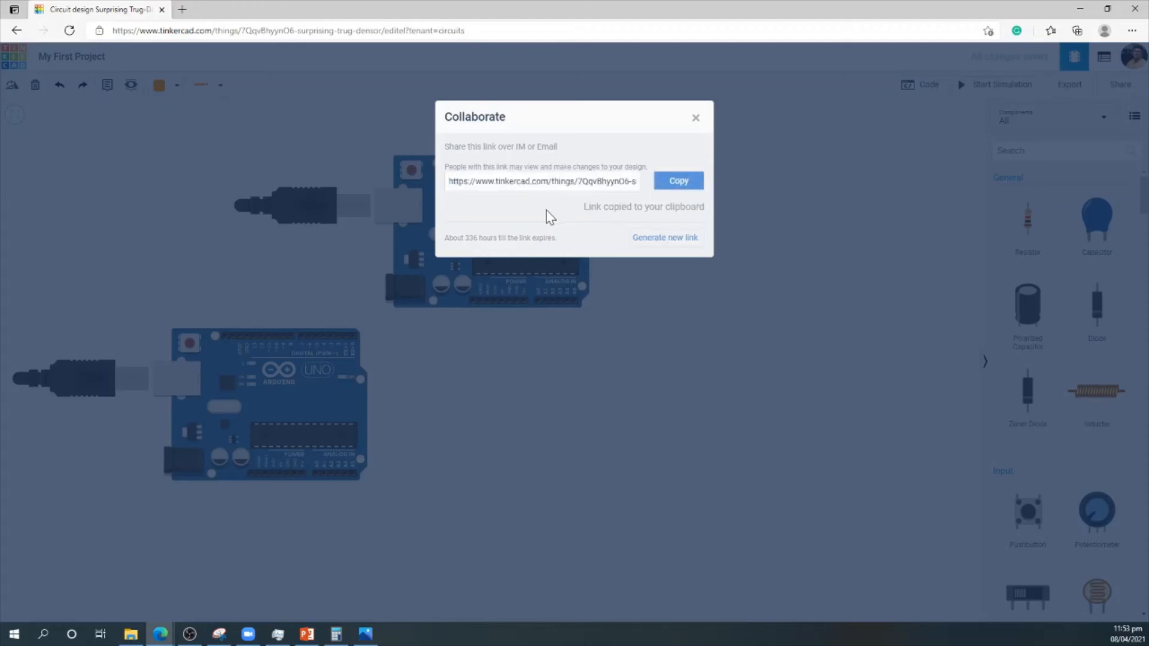
left_click_drag(456, 238, 544, 239)
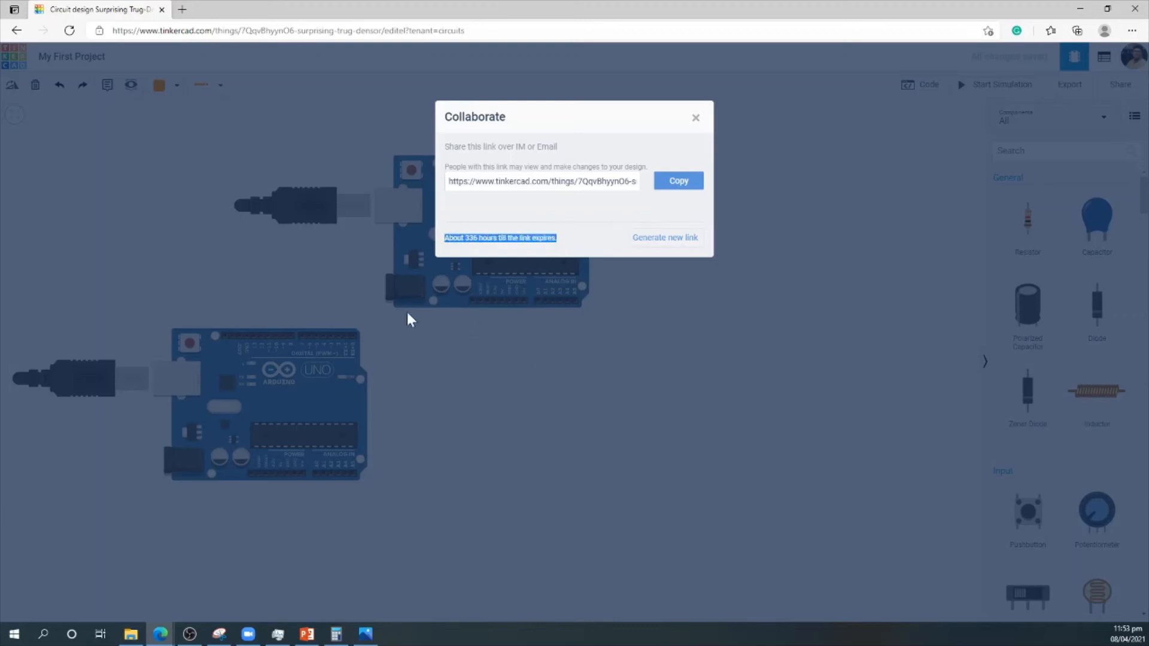
left_click(696, 119)
left_click(696, 119)
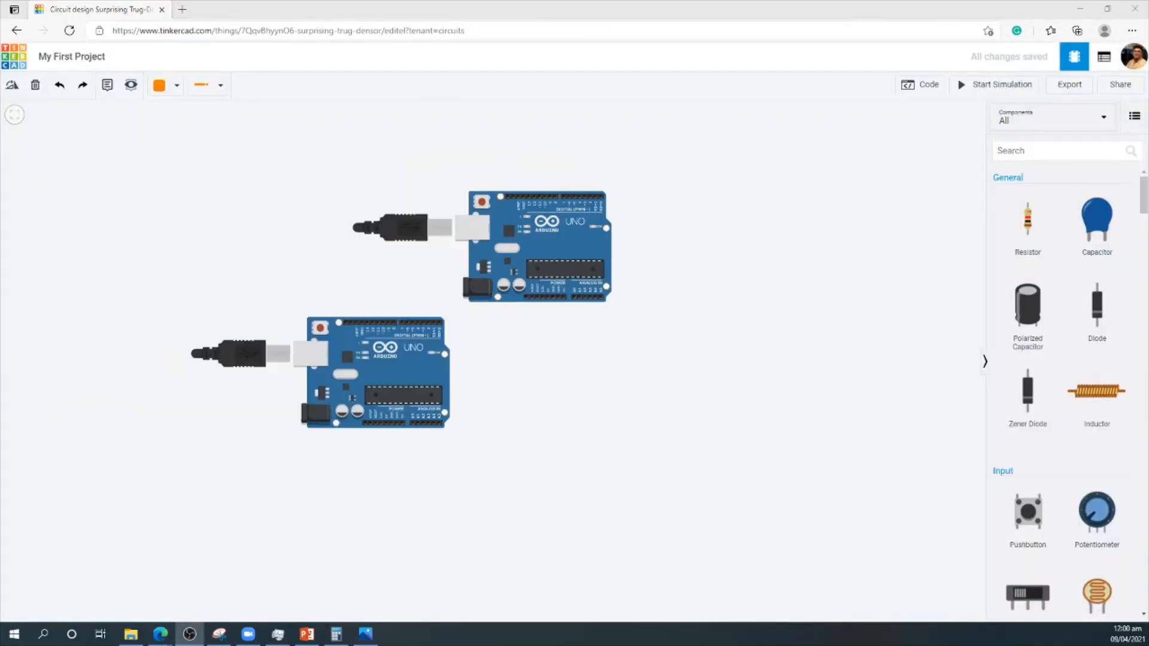
Delete both Arduino Uno boards, ar2 and ar1, from the design, accepting the loss of their code.
key("alt+Tab")
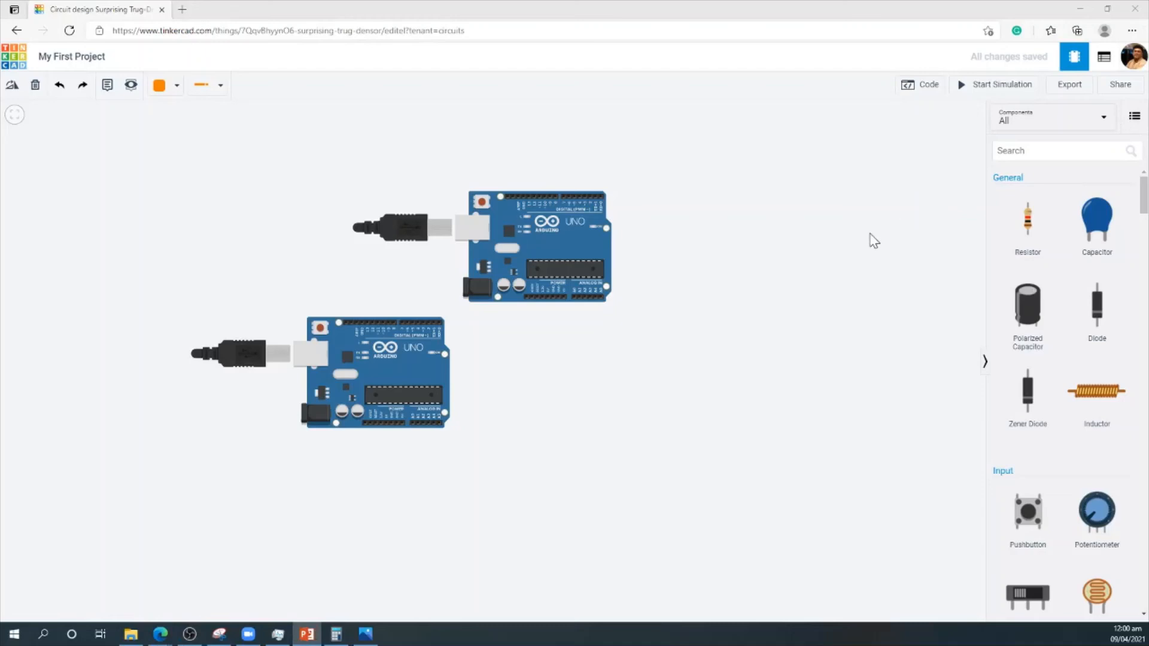
left_click(572, 238)
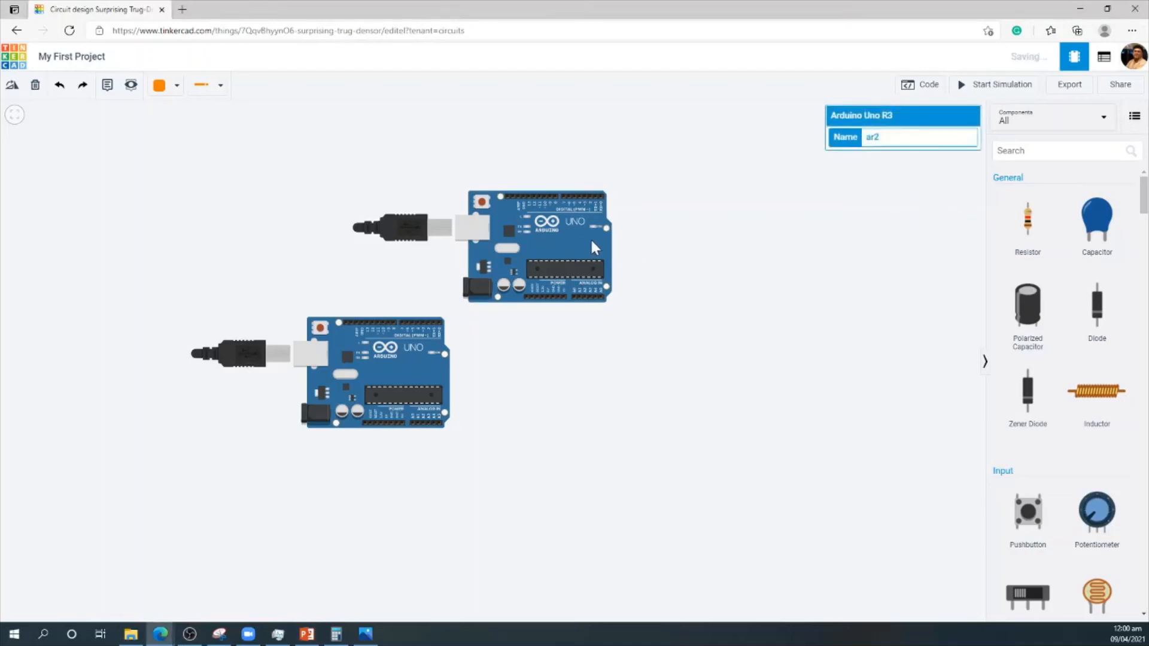
left_click(36, 87)
left_click(631, 126)
left_click(422, 358)
left_click(35, 86)
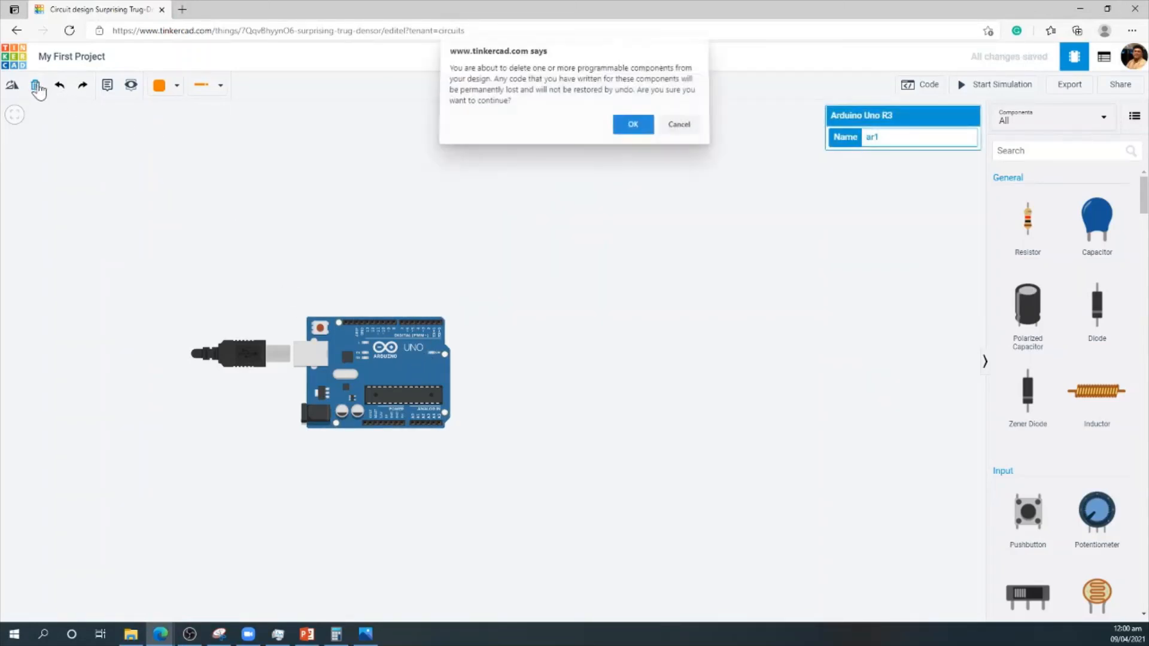
left_click(632, 135)
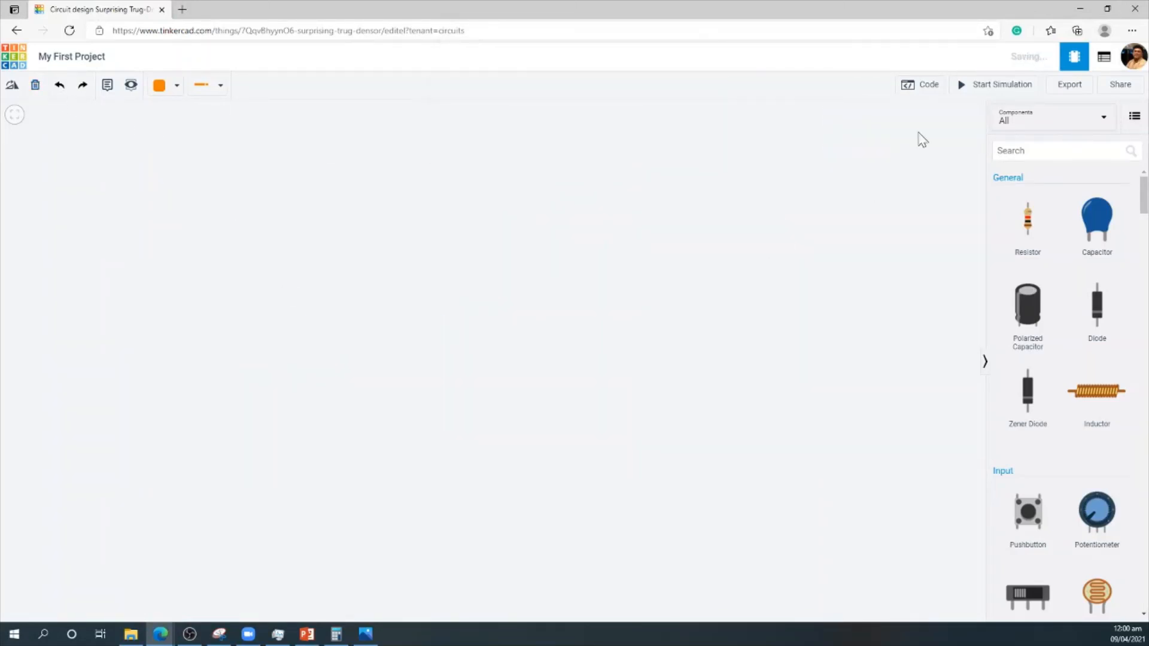
Check what the code editor shows for the empty circuit, then hide it again.
left_click(920, 96)
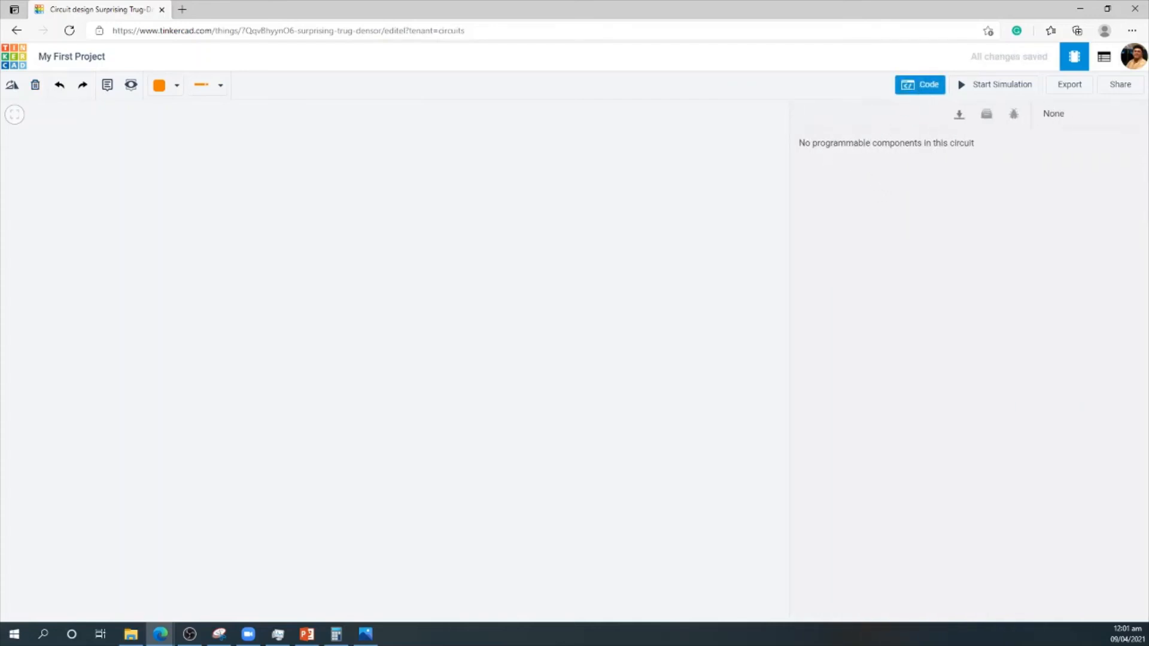
left_click_drag(837, 146, 976, 146)
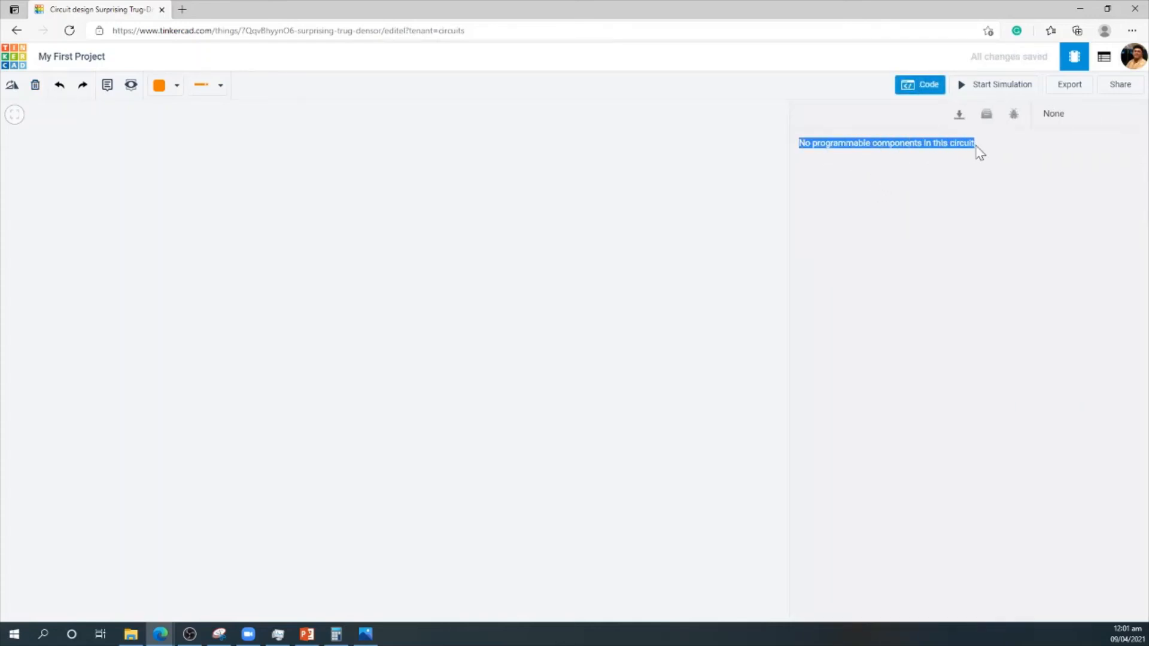
left_click(928, 91)
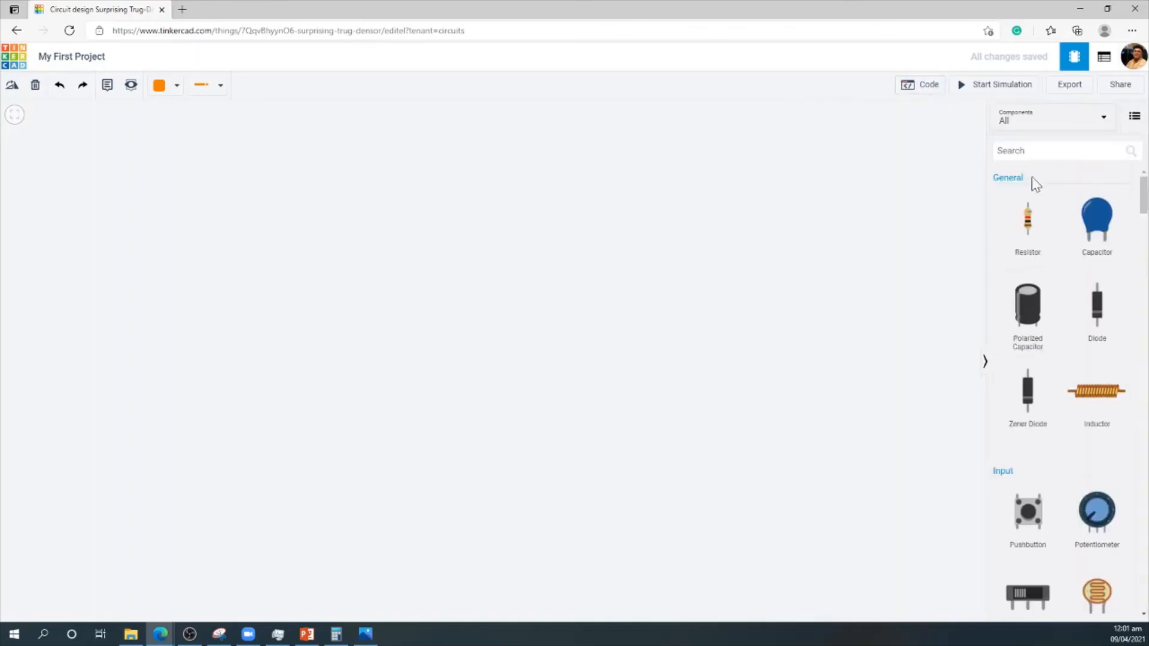
Search the components for "batter" and place a 9V Battery on the canvas.
scroll(1048, 269, "down", 15)
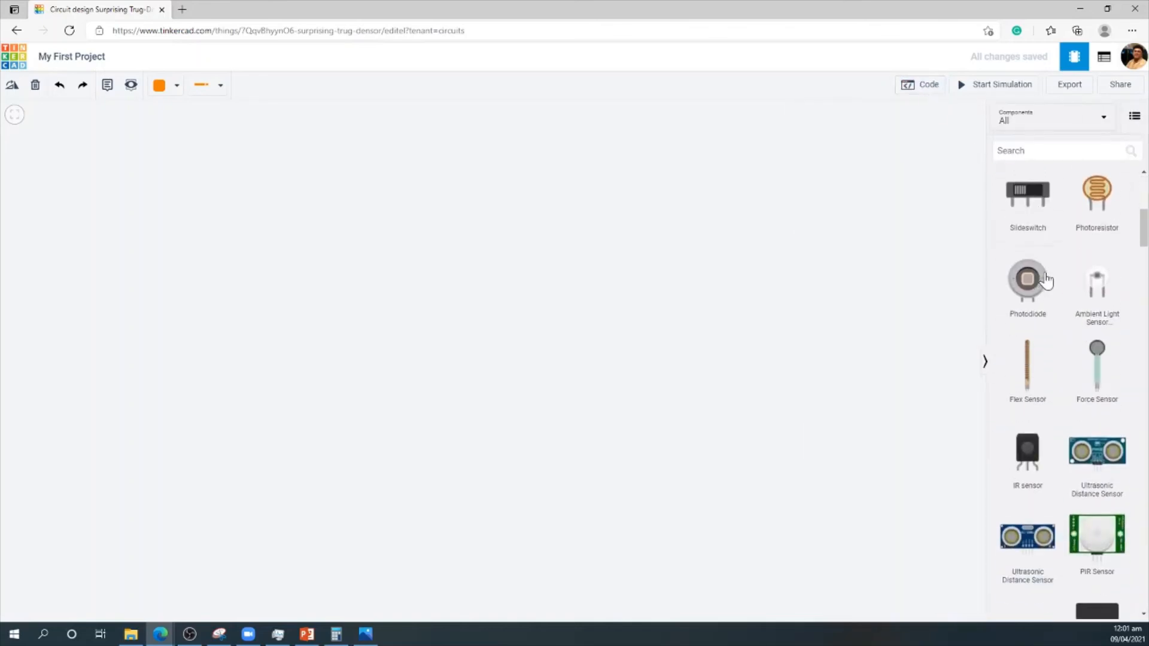
scroll(1027, 290, "up", 15)
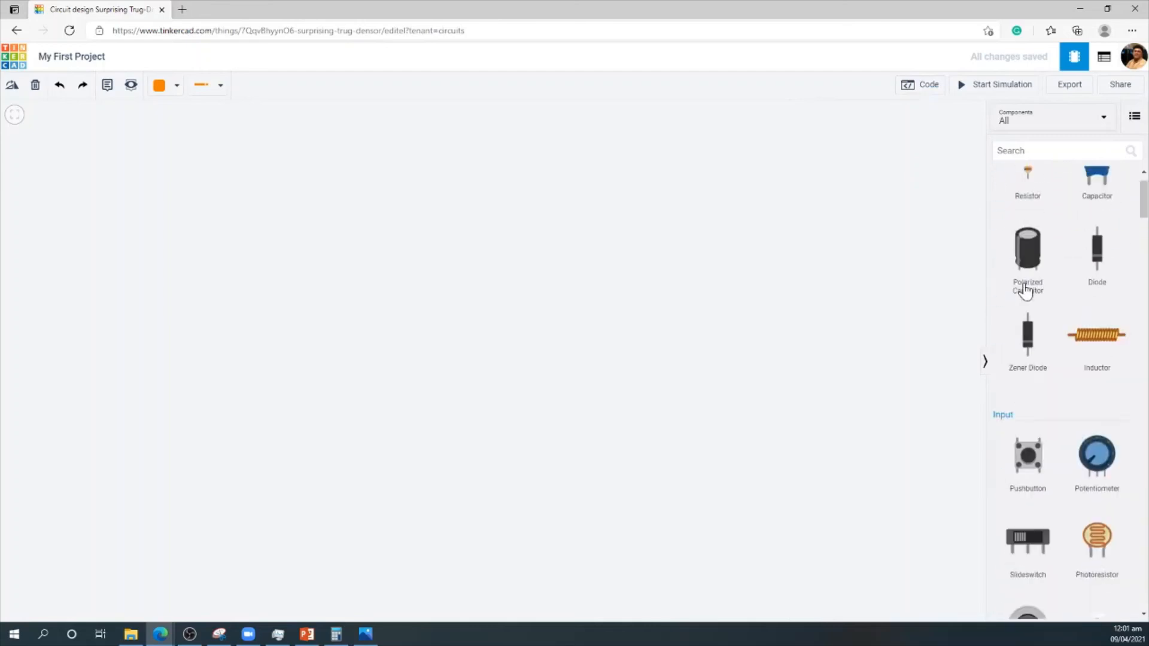
left_click(1058, 151)
type("batter")
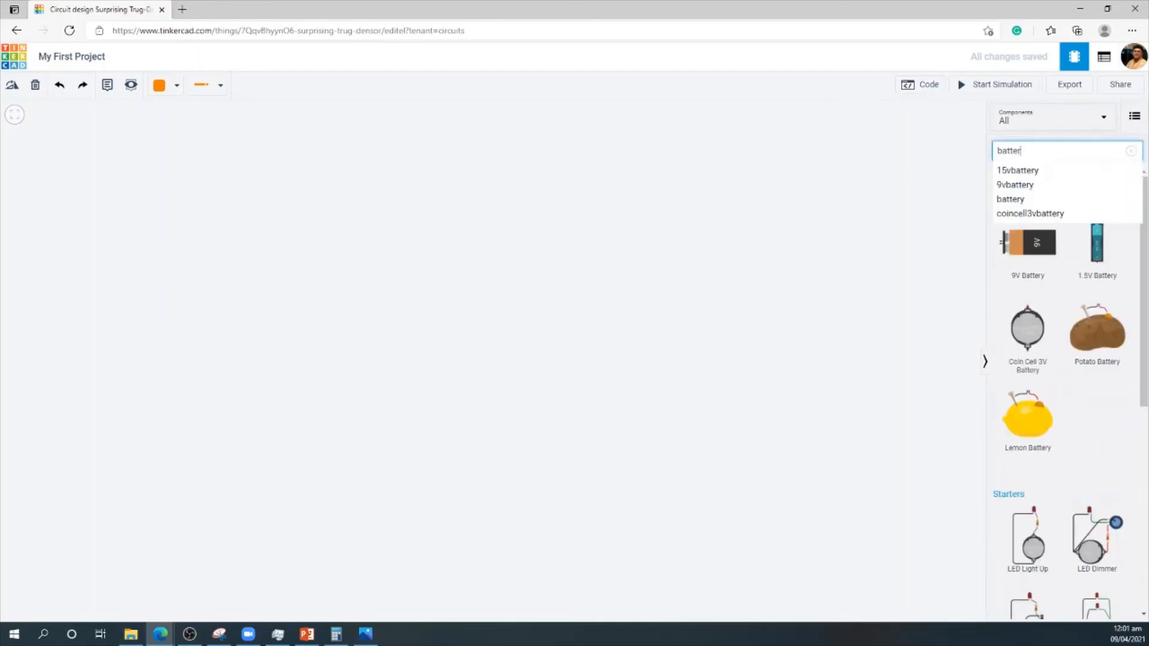
left_click_drag(1018, 255, 359, 371)
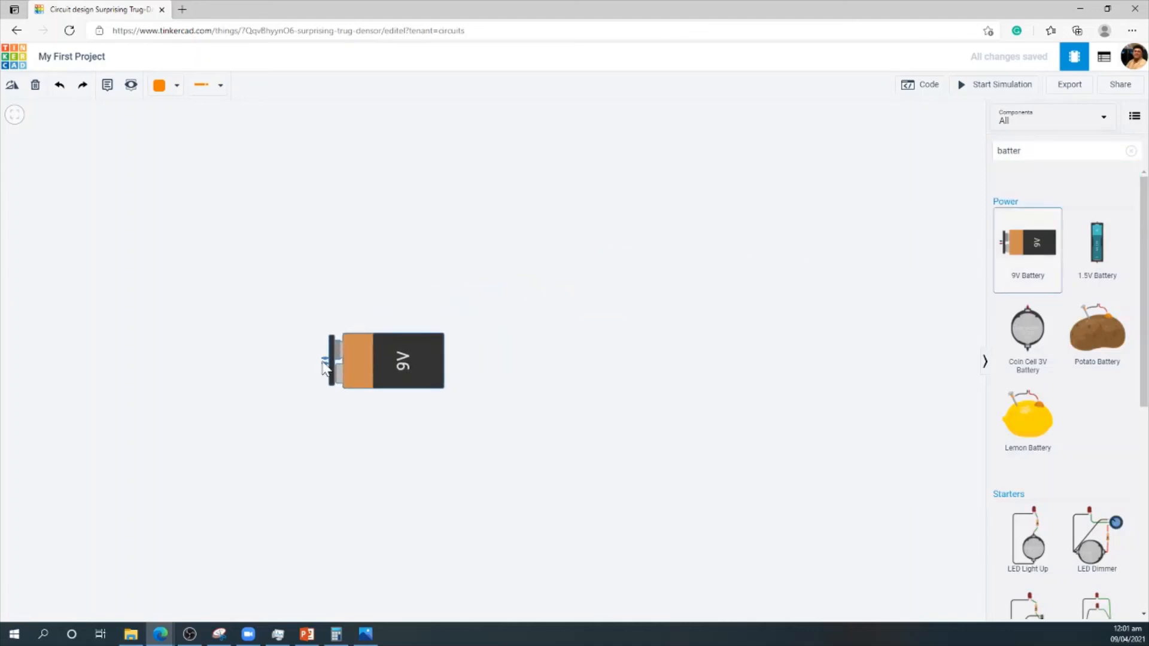
left_click(477, 303)
Rotate the 9V battery 180° so its terminals face right, then deselect it.
left_click(436, 345)
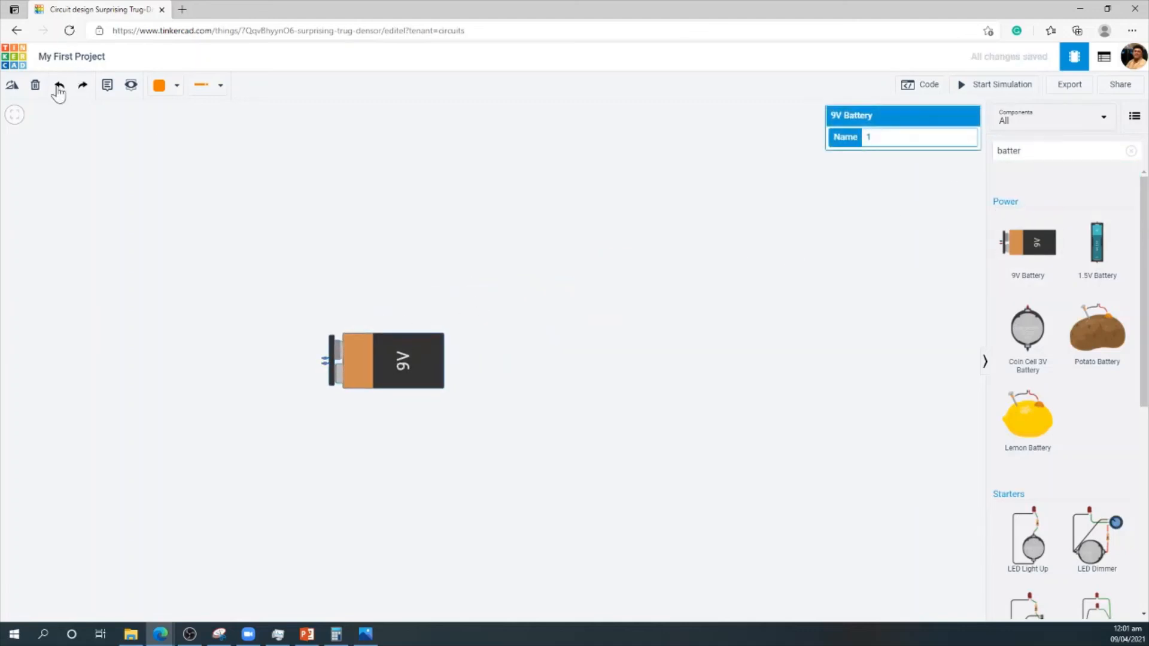
left_click(12, 87)
left_click(12, 87)
left_click(12, 87)
left_click(12, 87)
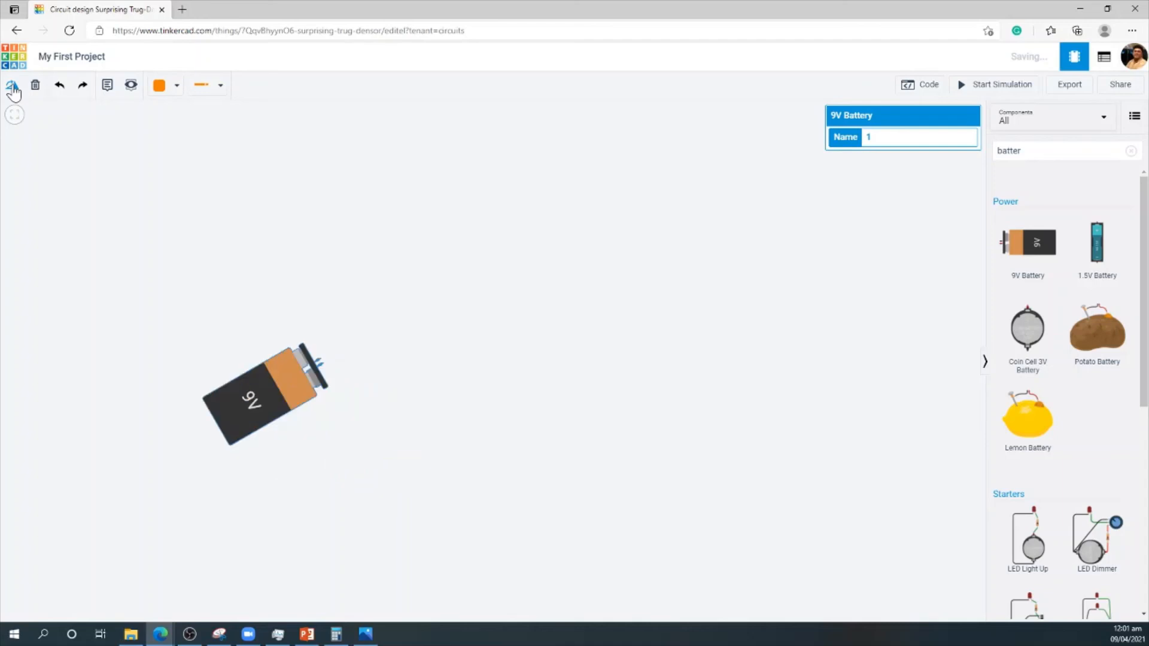
left_click(12, 87)
left_click(576, 303)
Search the components for "led" and place a red LED above and to the right of the battery's terminals.
left_click(1053, 150)
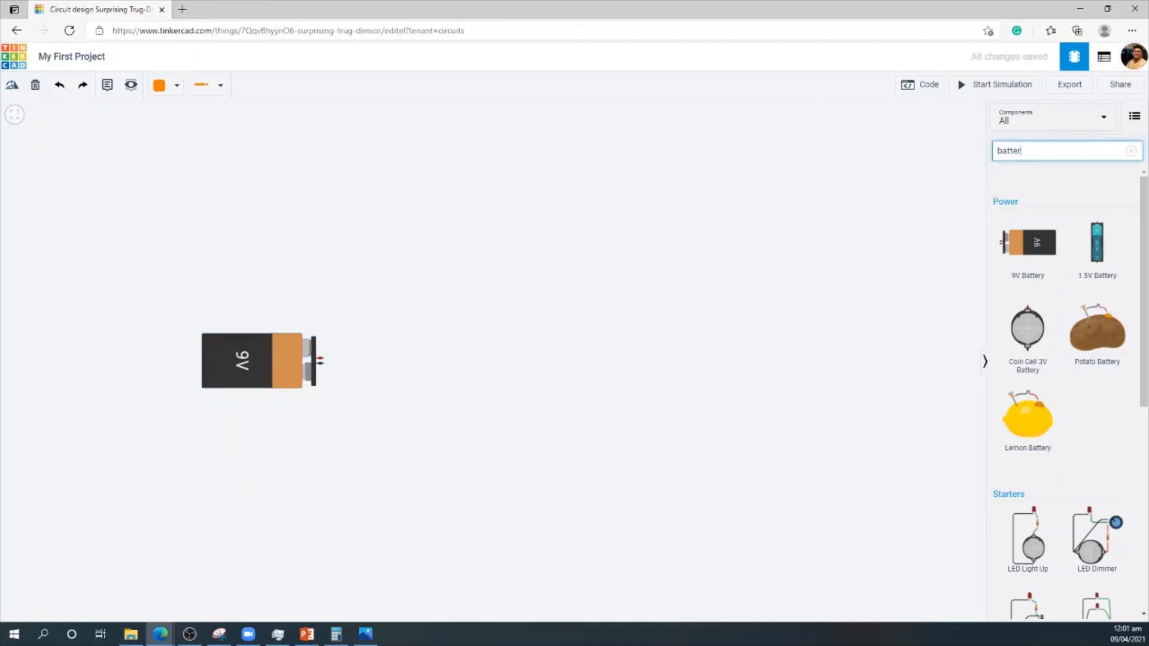
key("BackSpace")
type("le")
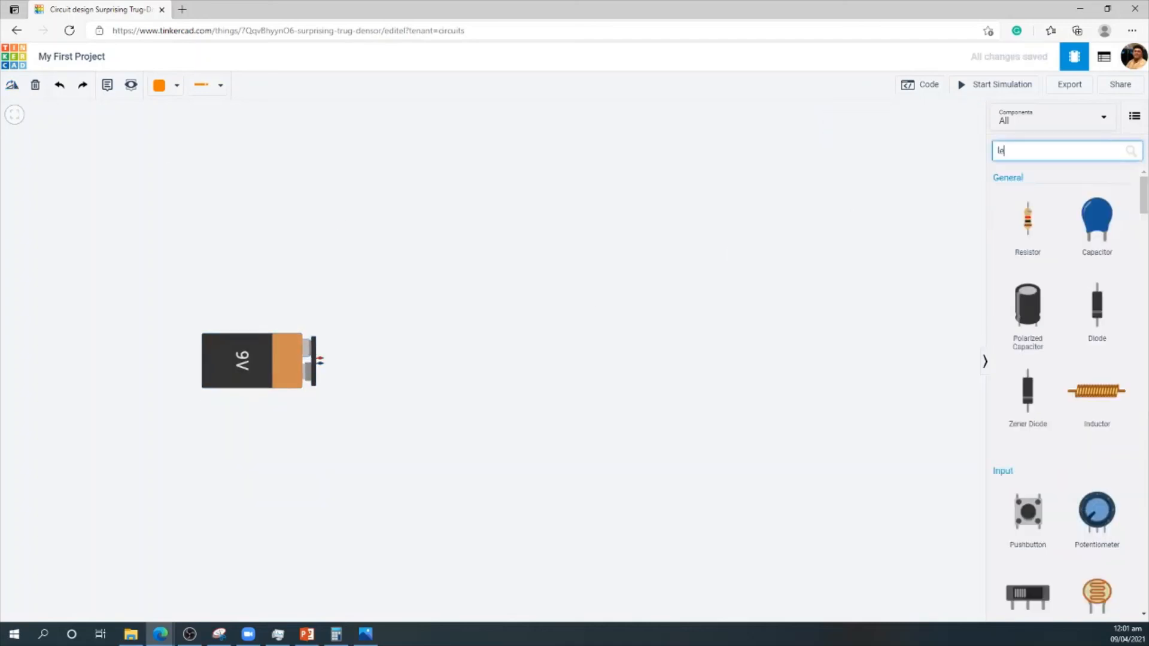
type("d")
left_click_drag(1024, 249, 347, 313)
scroll(362, 366, "up", 2)
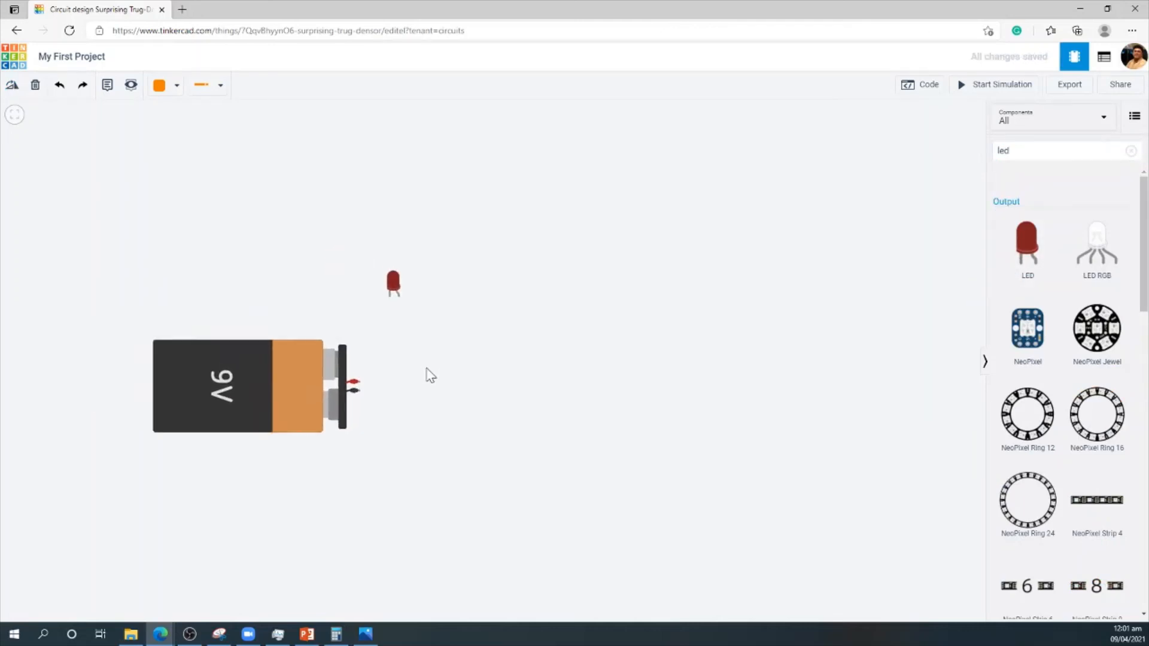
scroll(433, 395, "up", 1)
Inspect the properties of the battery and the LED, including the LED's color options.
left_click(239, 402)
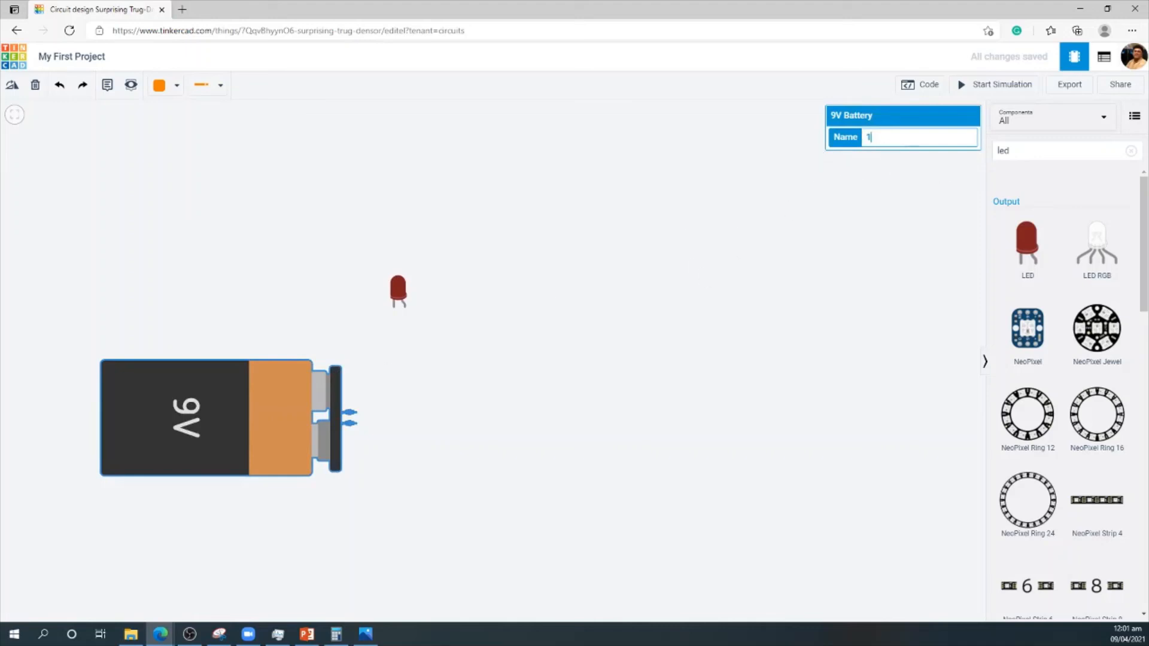
left_click(650, 315)
left_click_drag(597, 351, 654, 320)
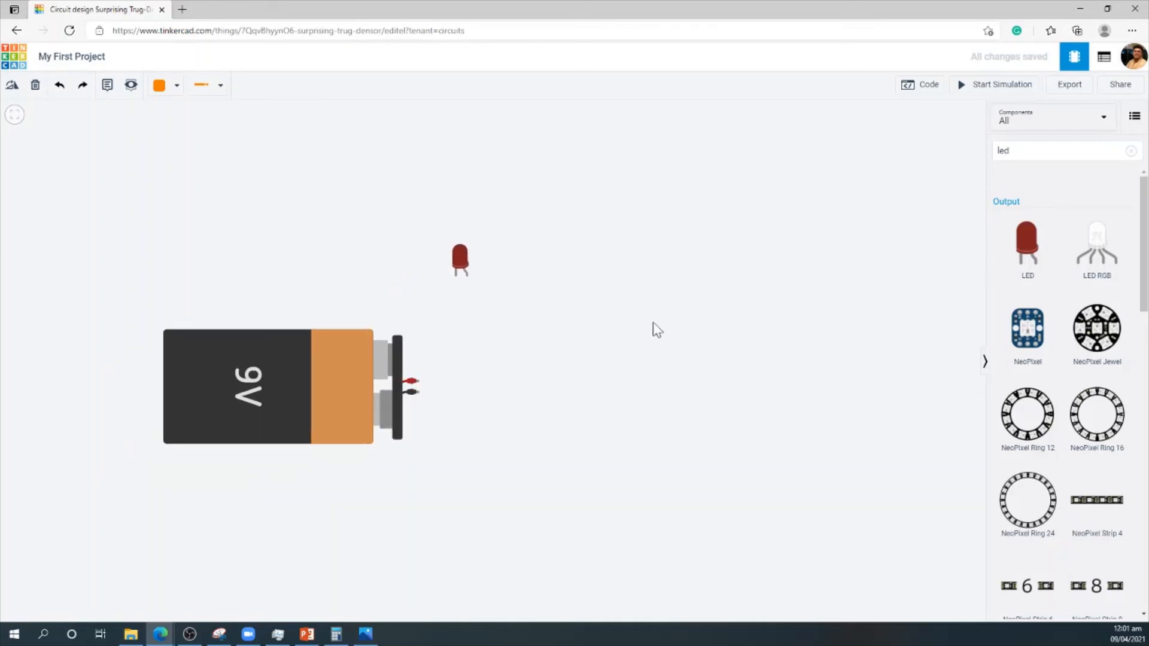
left_click_drag(423, 307, 445, 345)
left_click(473, 294)
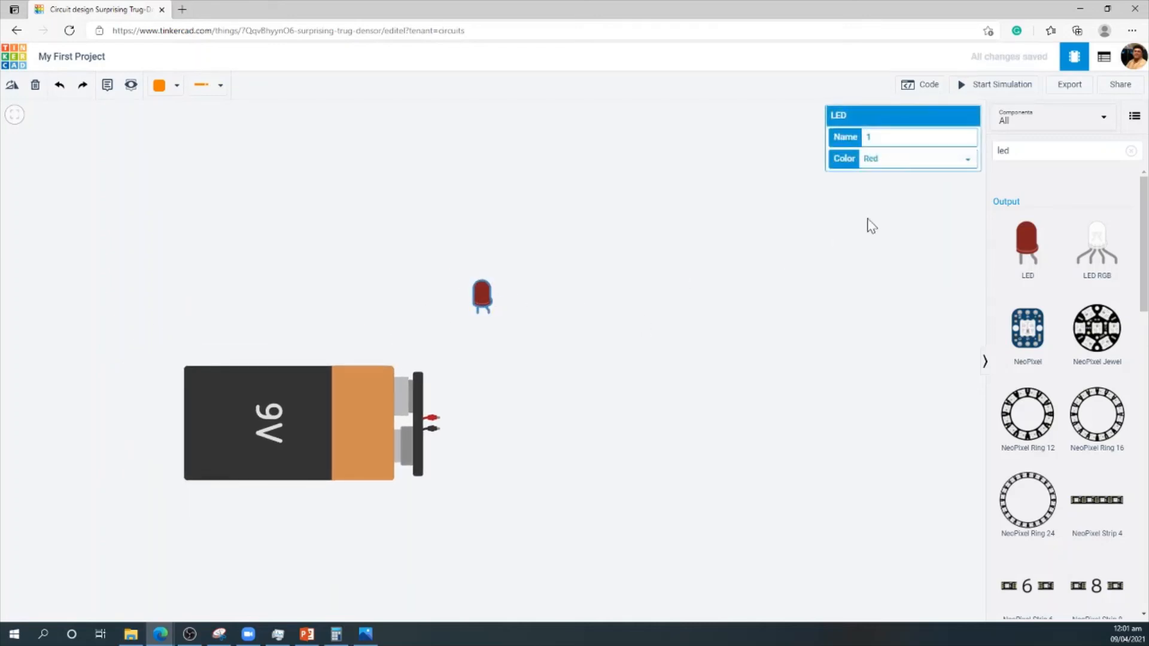
left_click(899, 160)
Add two more LEDs in a row beside the first and set the middle one's color to Blue.
left_click_drag(1027, 243, 509, 298)
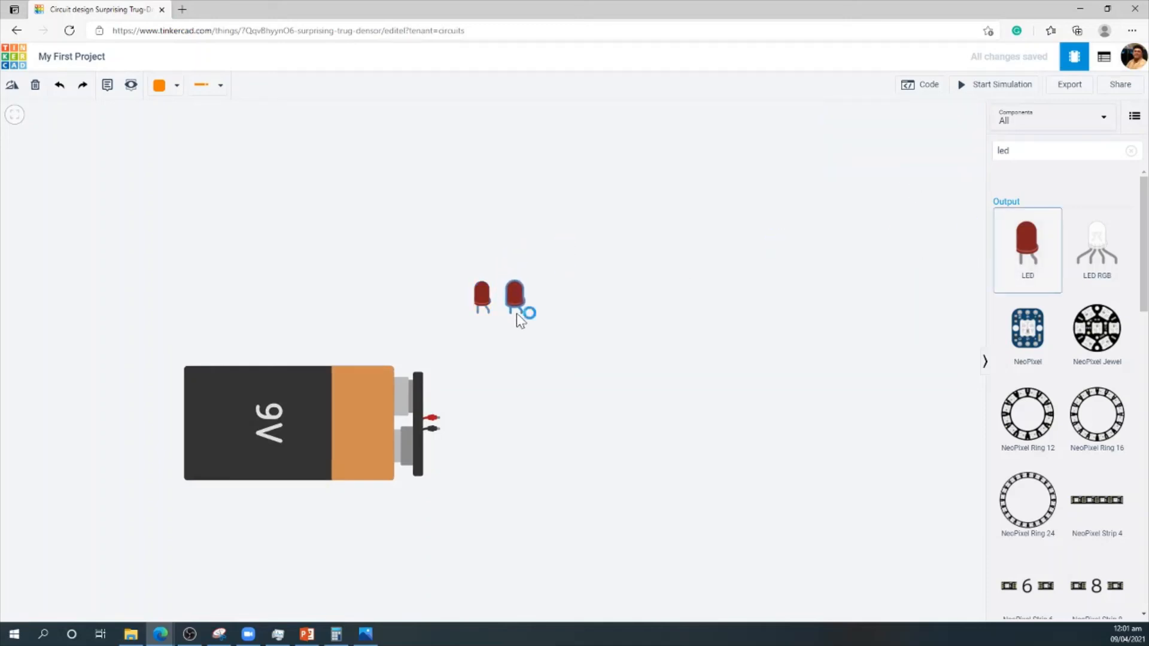
left_click_drag(1029, 249, 552, 313)
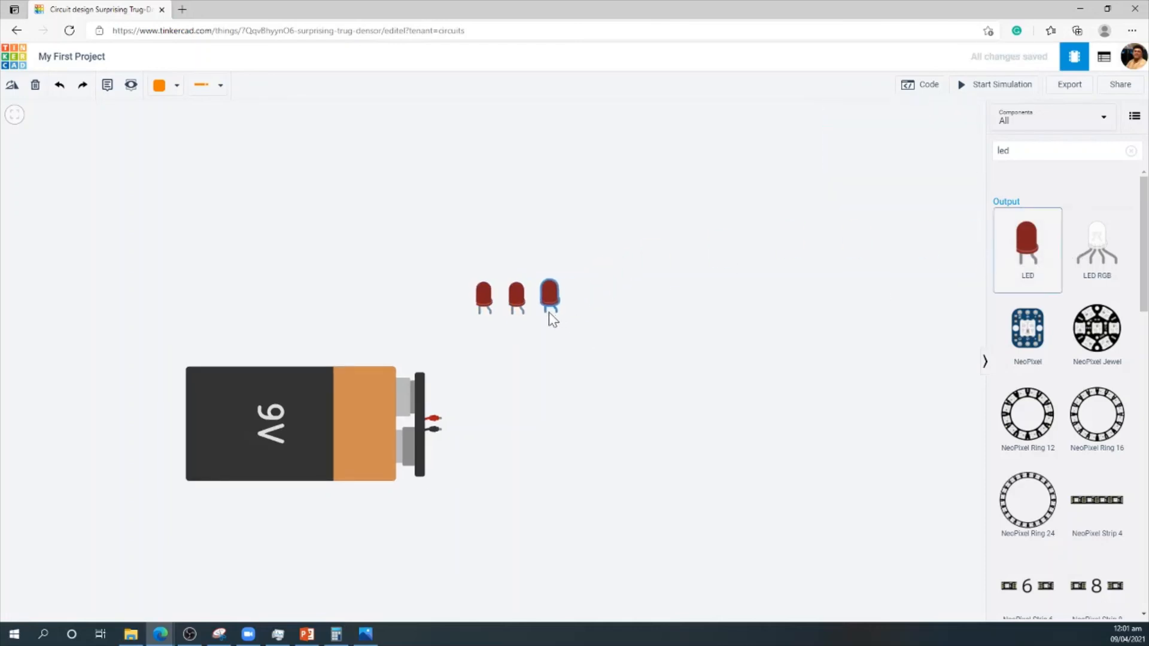
left_click(517, 299)
left_click(895, 159)
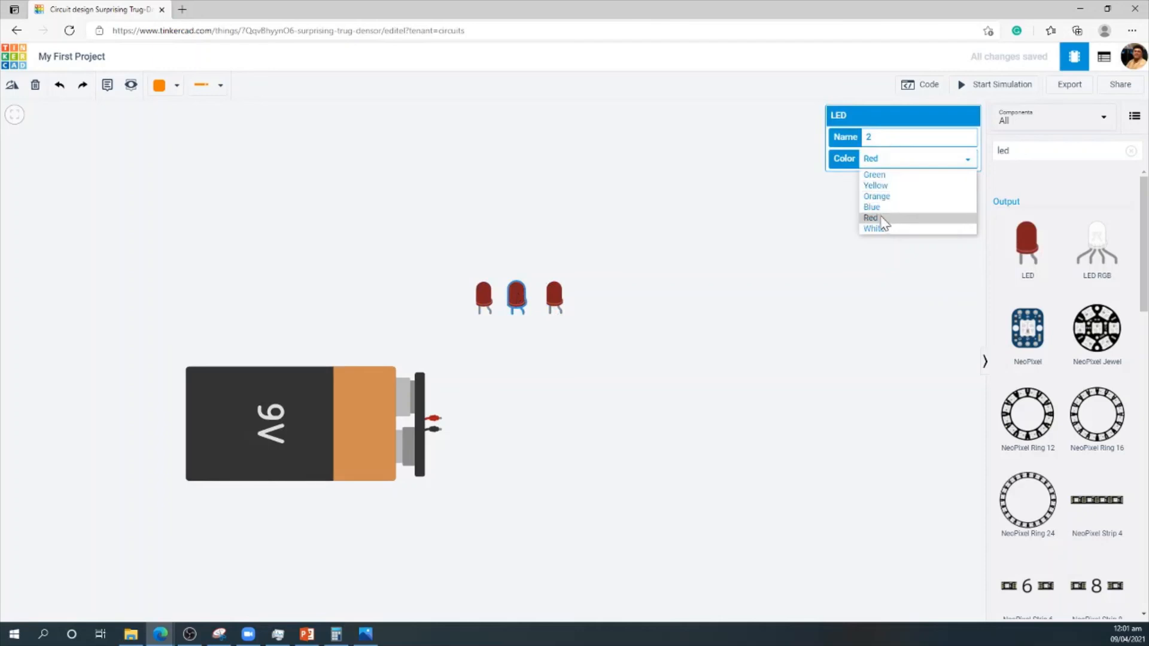
left_click(872, 207)
Set the third LED's color to Green and deselect it.
left_click(555, 296)
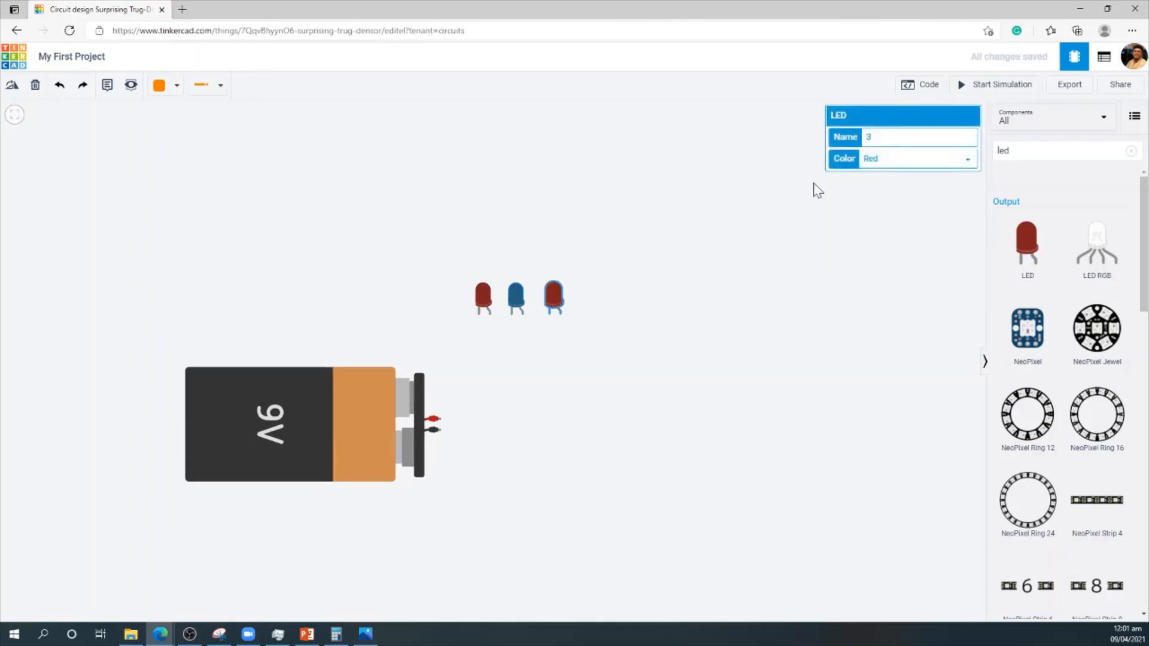
left_click(888, 159)
left_click(881, 174)
left_click(829, 210)
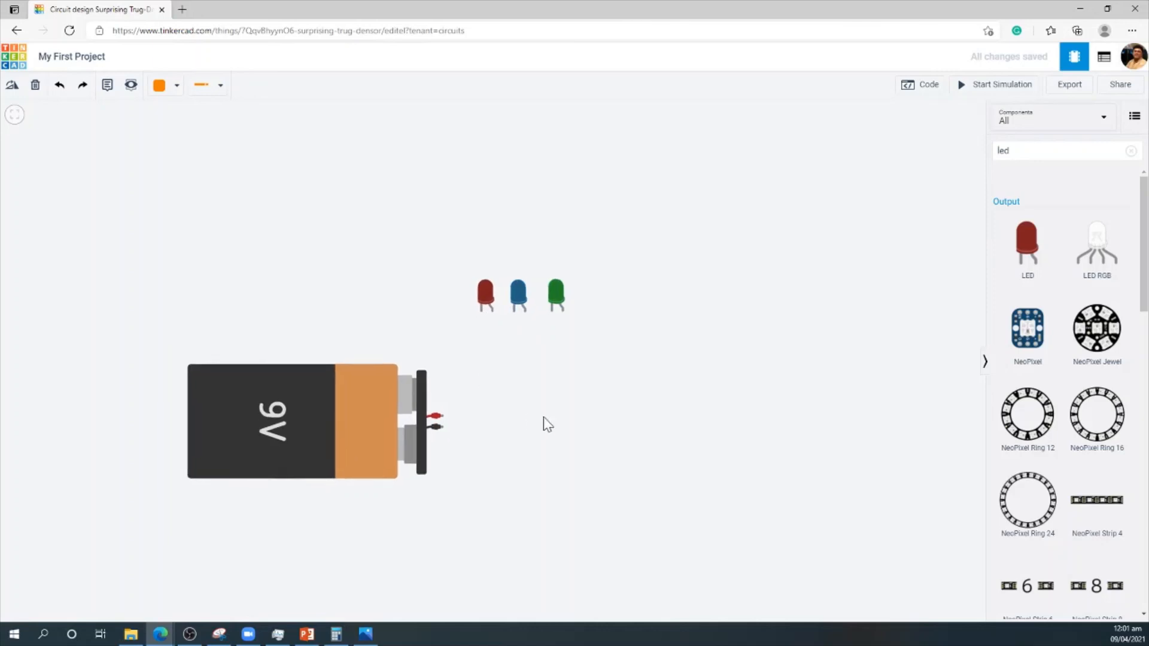
Clear the "led" component search and place a Resistor between the battery terminals and the LEDs.
left_click(1053, 151)
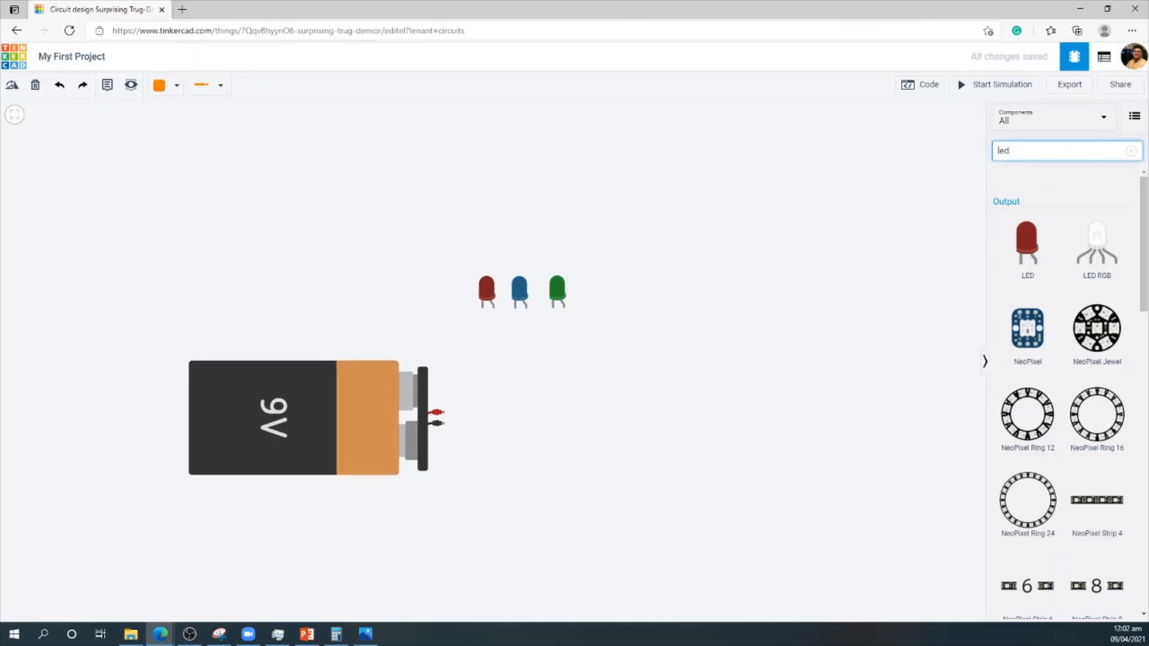
left_click_drag(987, 239, 466, 364)
left_click(547, 375)
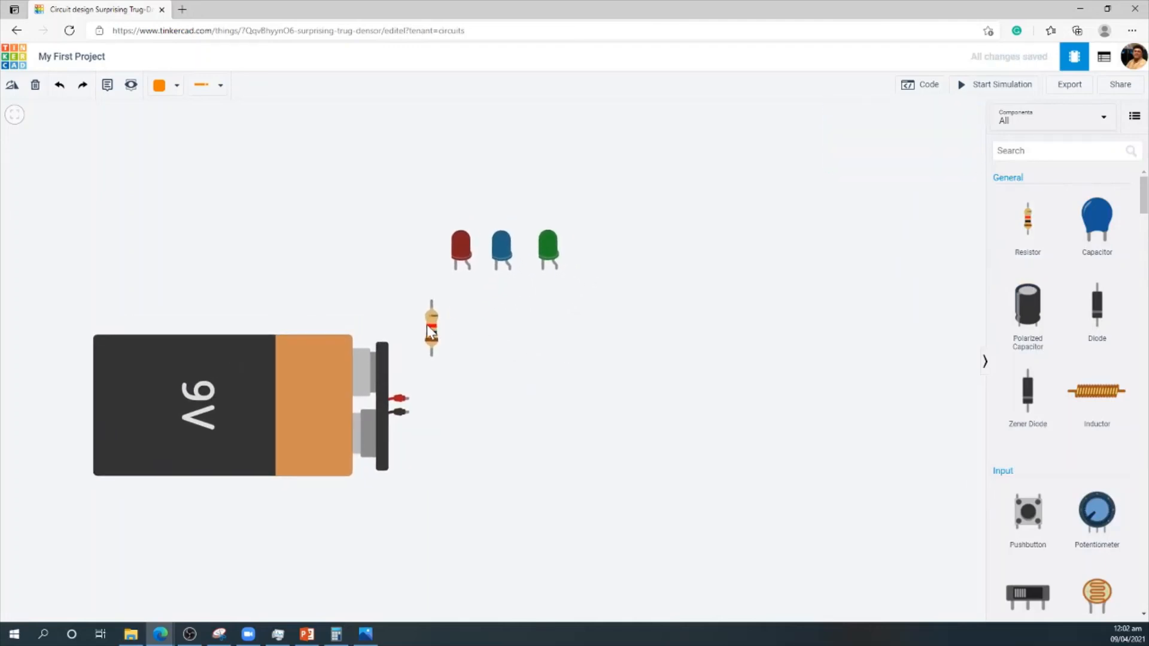
Review the unit options for the resistor's resistance, keeping kΩ selected.
left_click(430, 329)
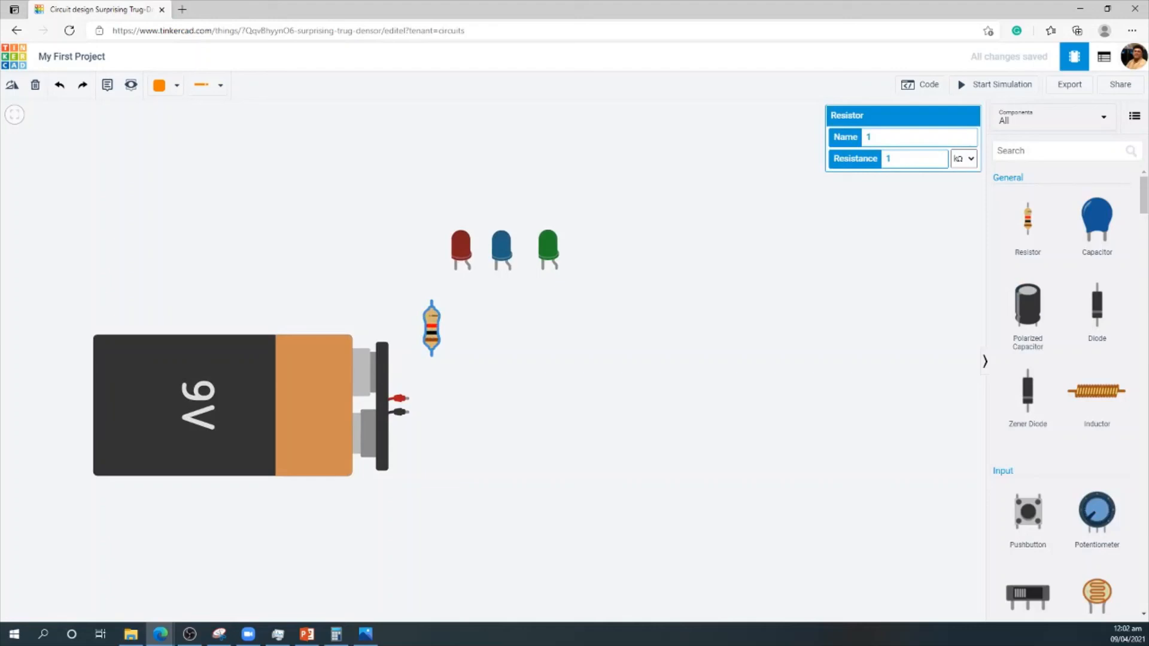
left_click(963, 160)
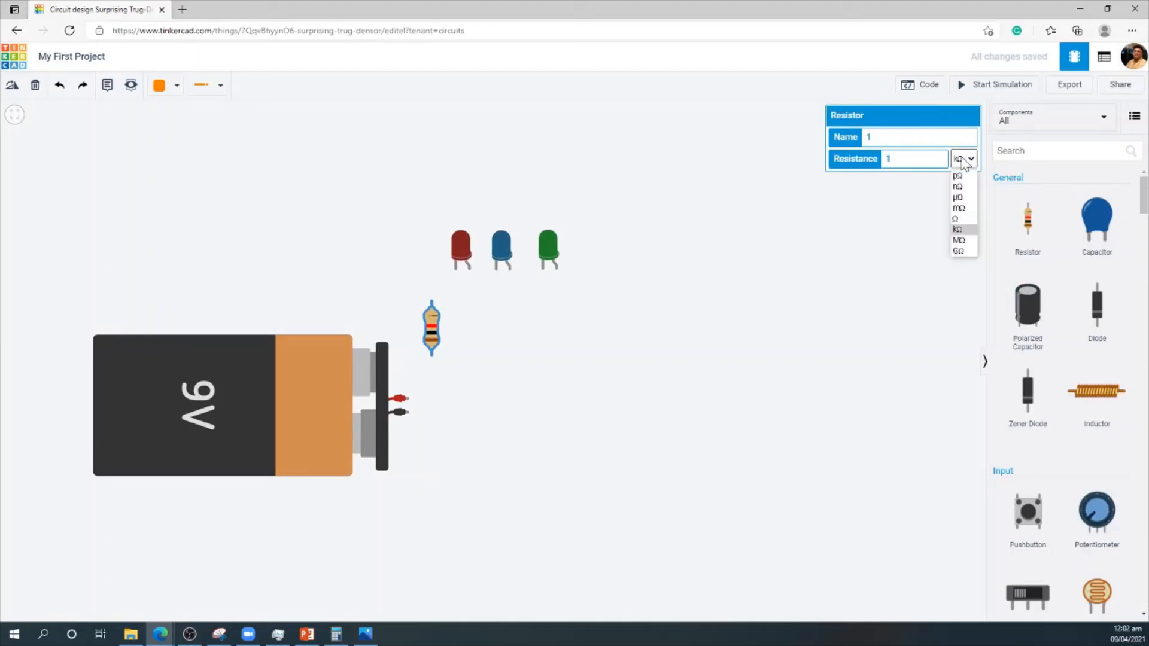
left_click(961, 229)
left_click(970, 169)
left_click(961, 228)
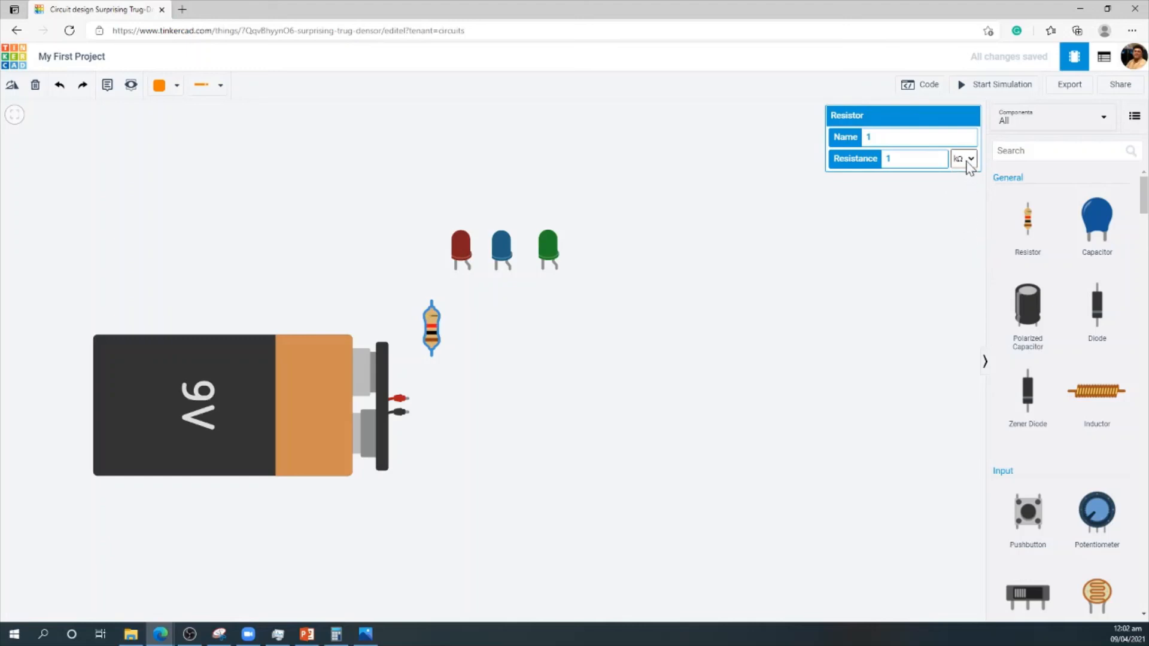
Nudge the resistor slightly below the red LED and set its resistance to 1000 Ω.
left_click_drag(579, 331, 616, 307)
left_click(471, 294)
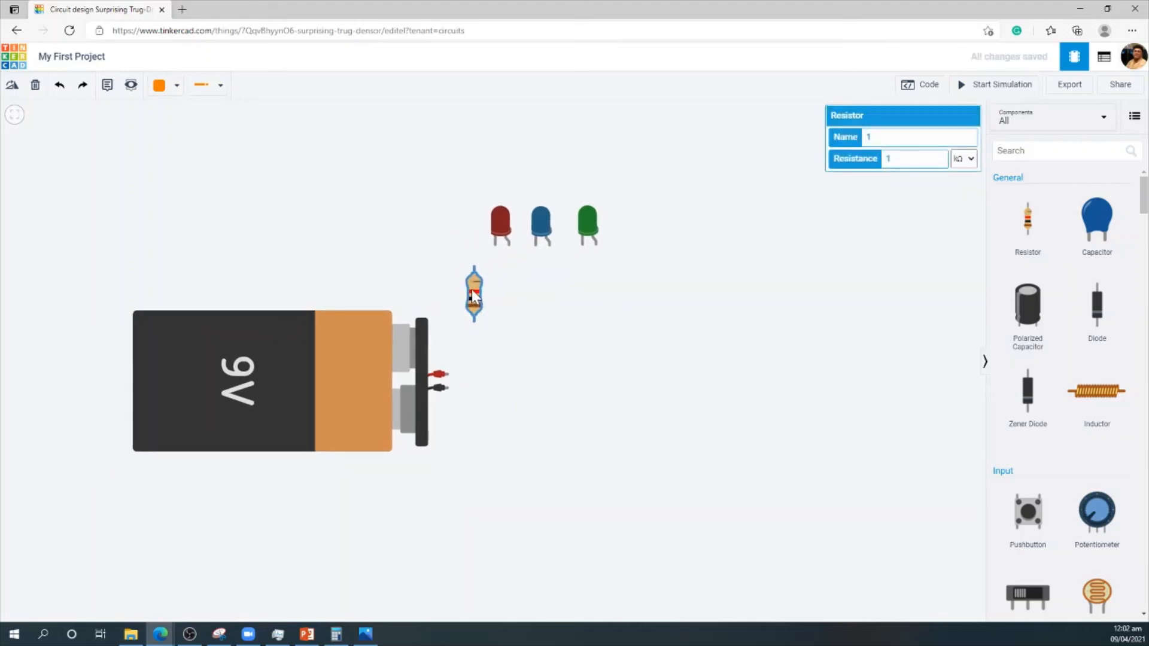
left_click_drag(469, 293, 467, 296)
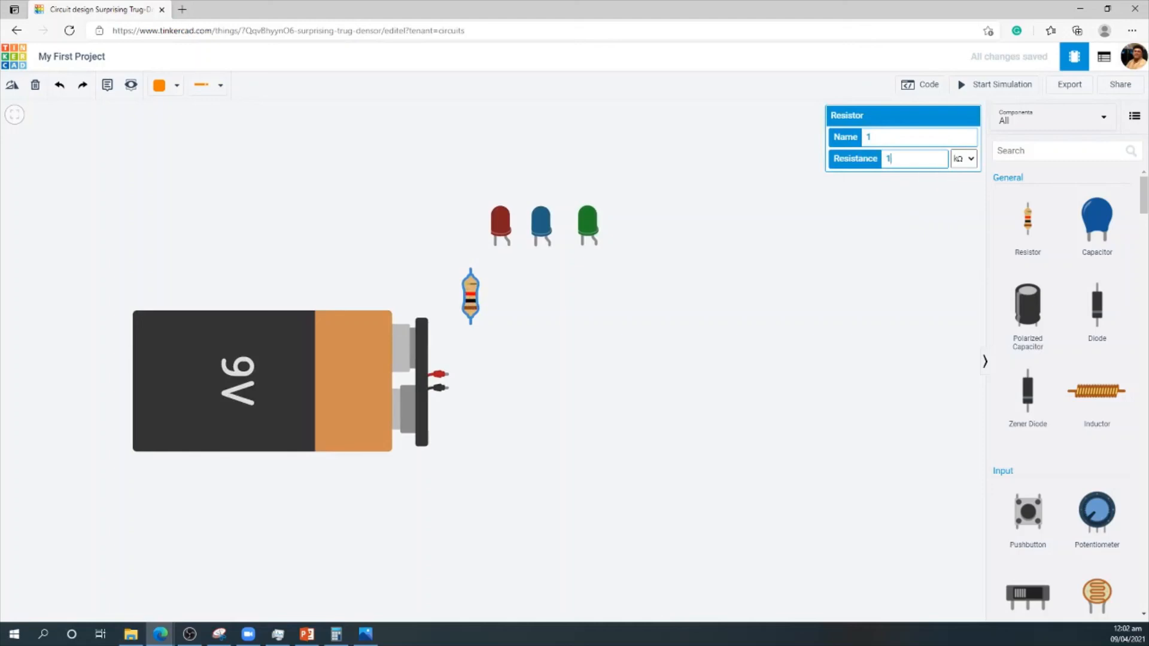
left_click(972, 160)
left_click(956, 221)
type("000")
left_click(615, 332)
Wire the red LED's bent leg (anode) to the blue LED's straight leg (cathode) with an orange wire.
scroll(482, 313, "up", 3)
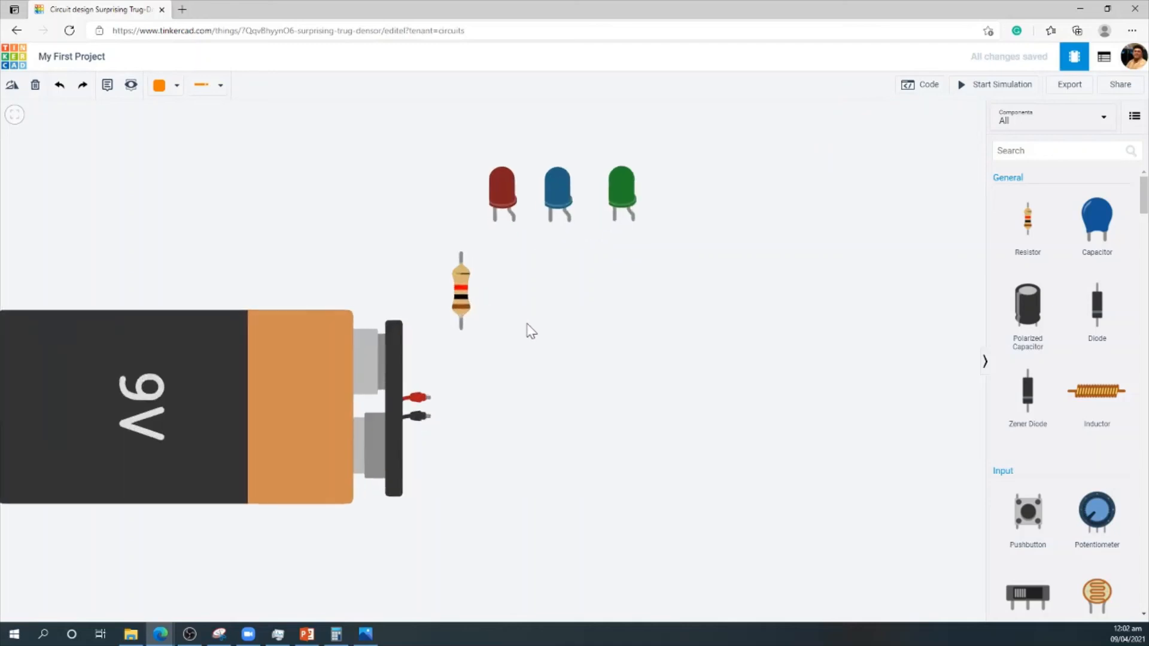
scroll(556, 337, "down", 2)
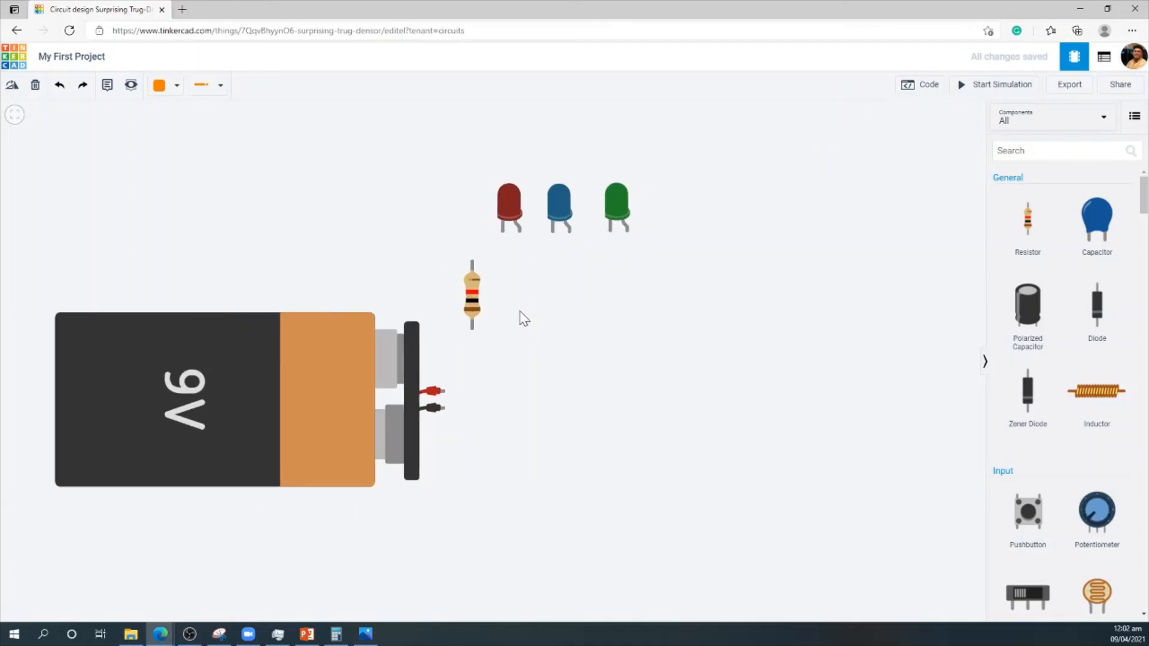
left_click_drag(560, 317, 560, 325)
left_click(540, 238)
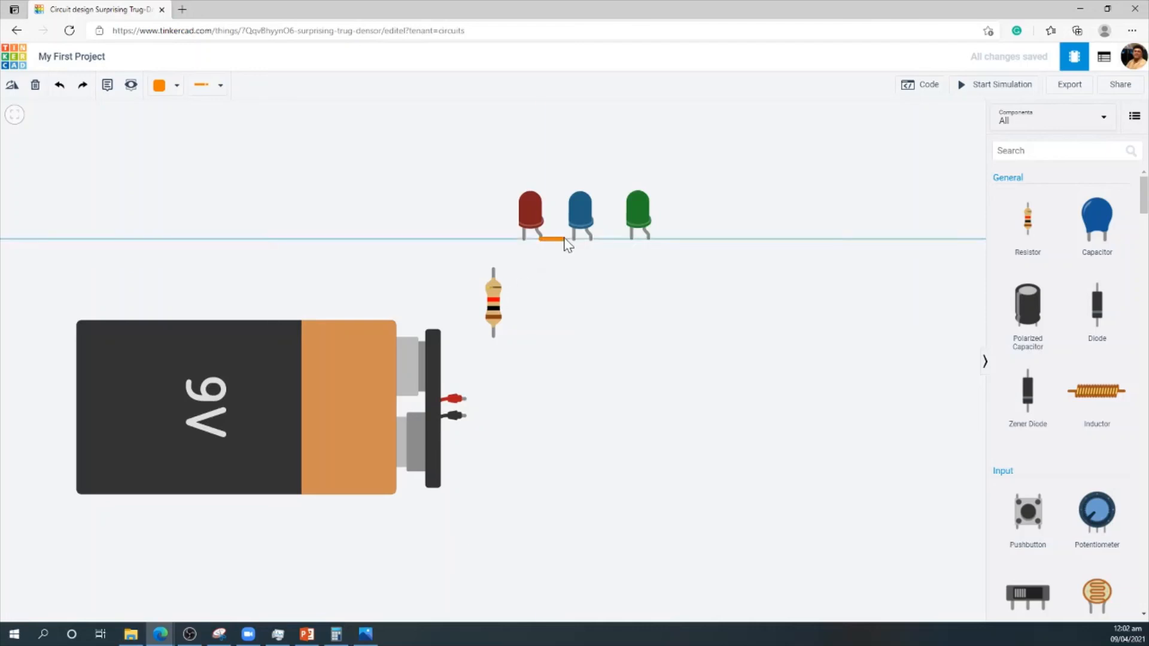
left_click(575, 241)
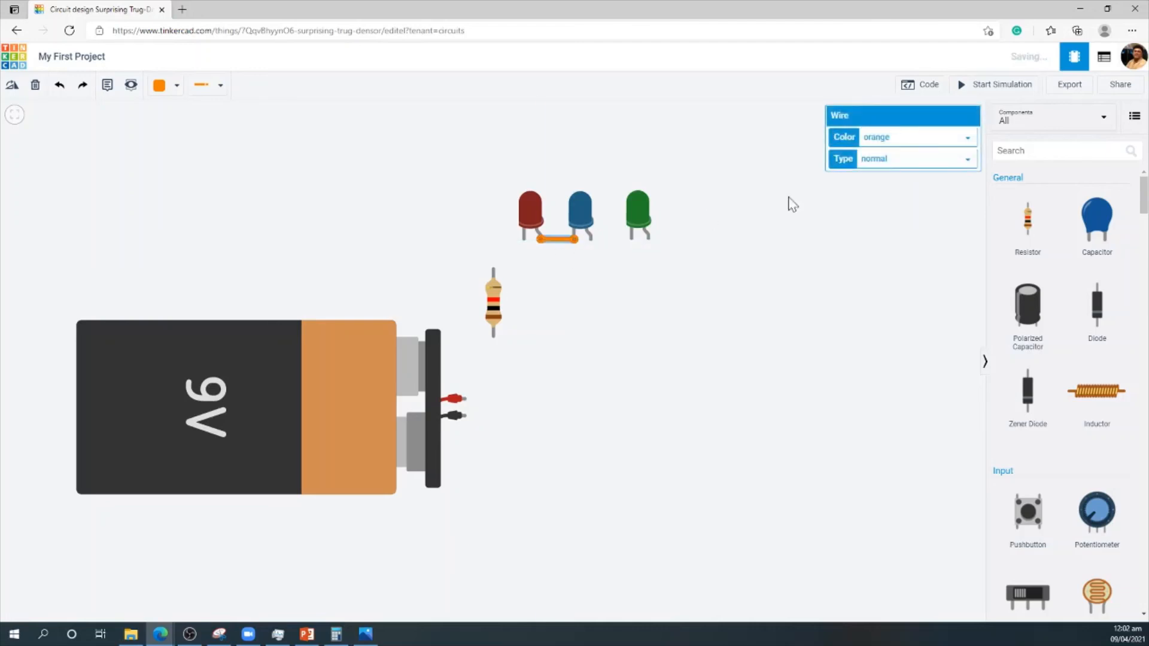
Wire the blue LED's bent leg (anode) to the green LED's straight leg (cathode) with an orange wire.
left_click(916, 139)
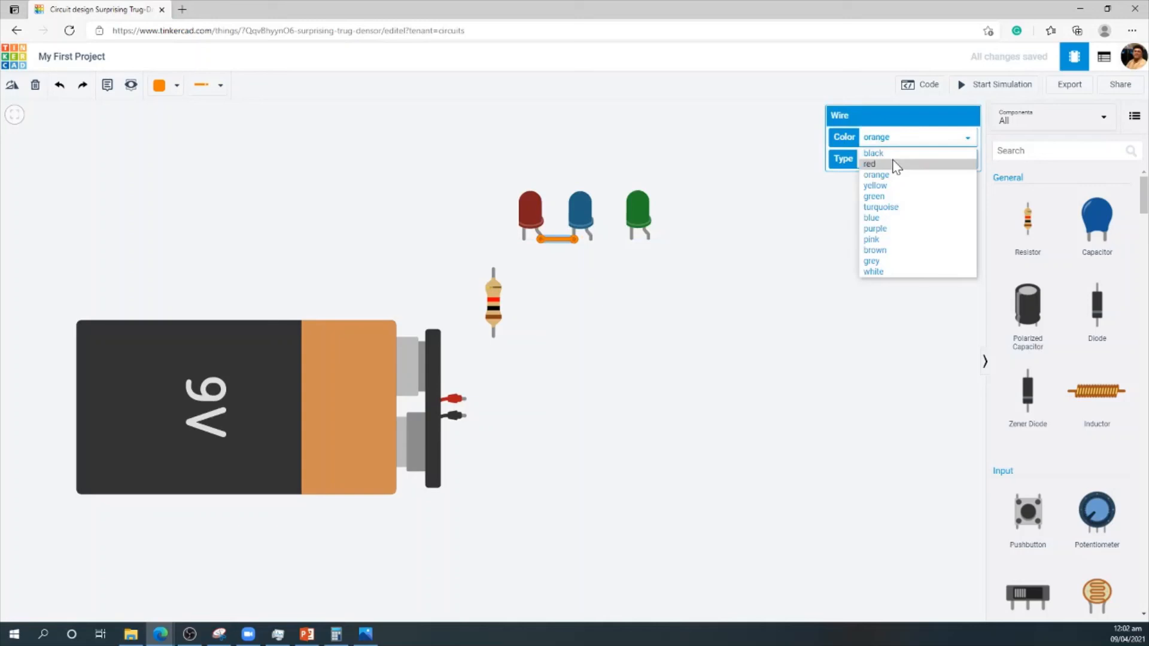
left_click(800, 170)
left_click(590, 240)
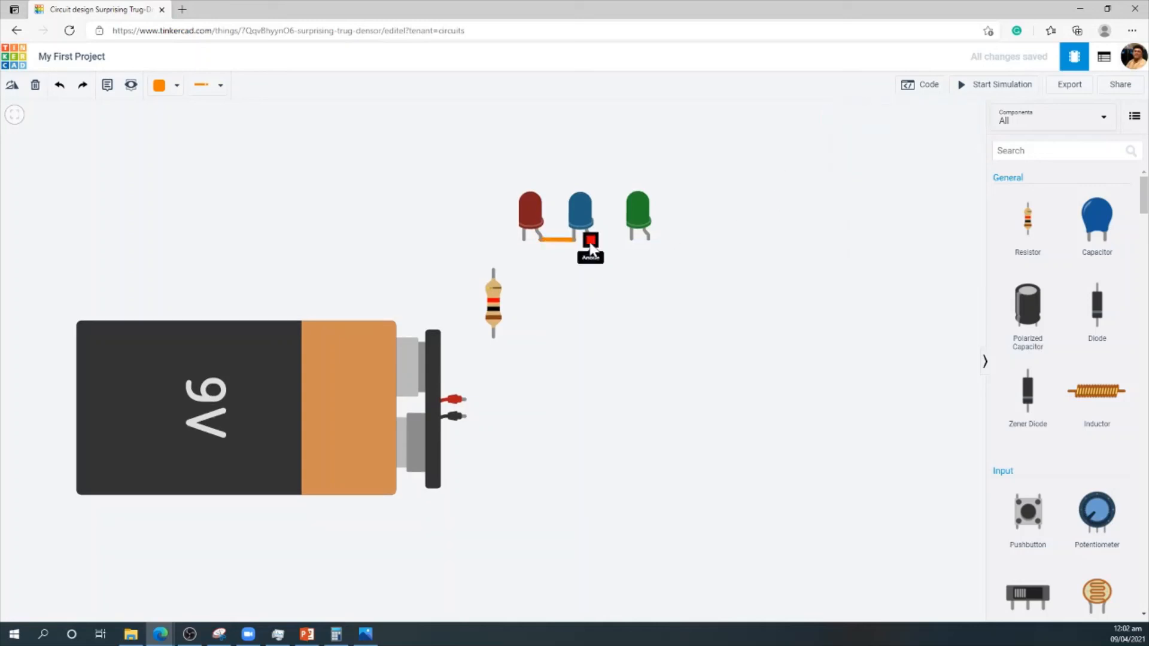
left_click(633, 239)
left_click(652, 290)
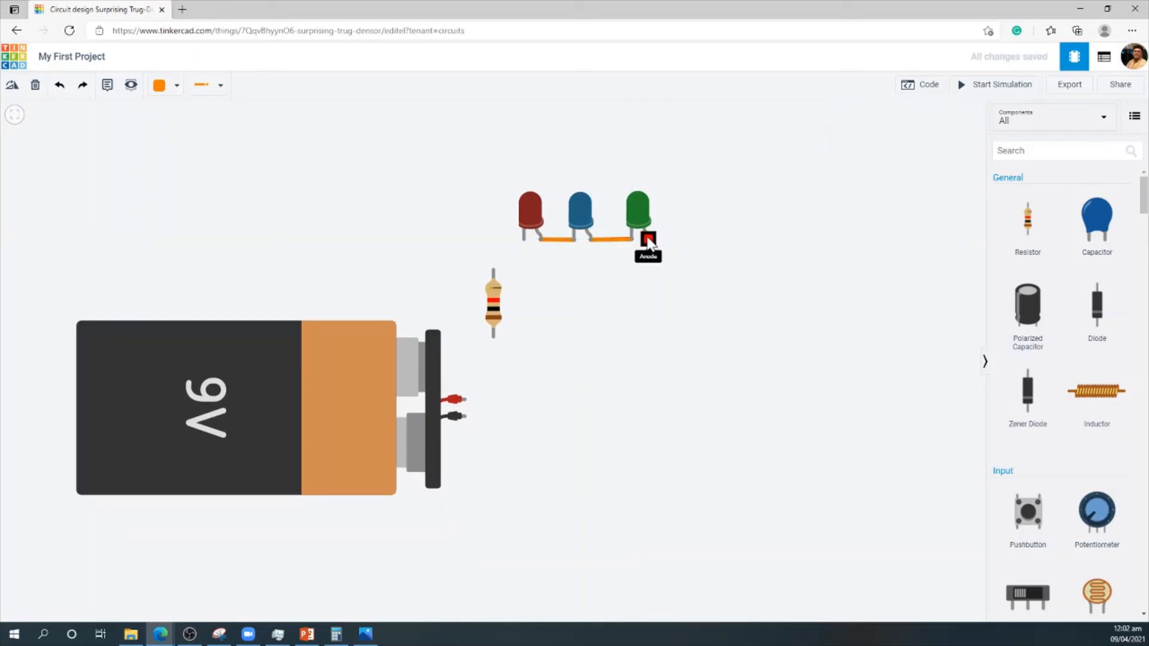
Wire the green LED's anode down and across to the battery's positive terminal with right-angle bends, and color the wire red.
left_click(648, 242)
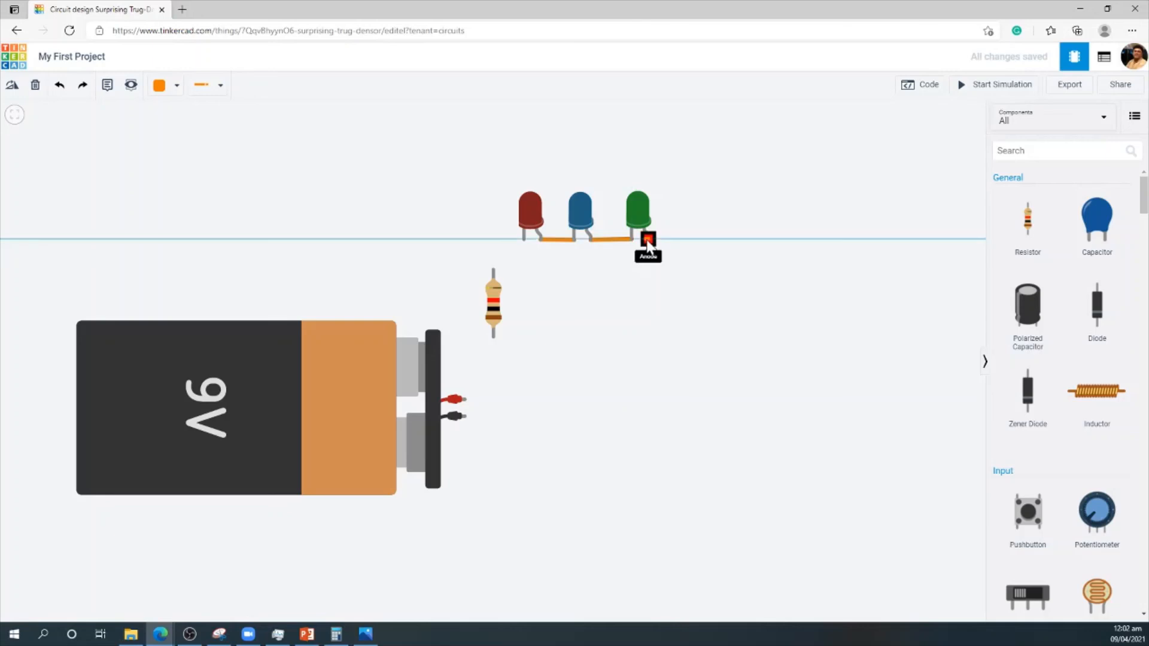
left_click(649, 390)
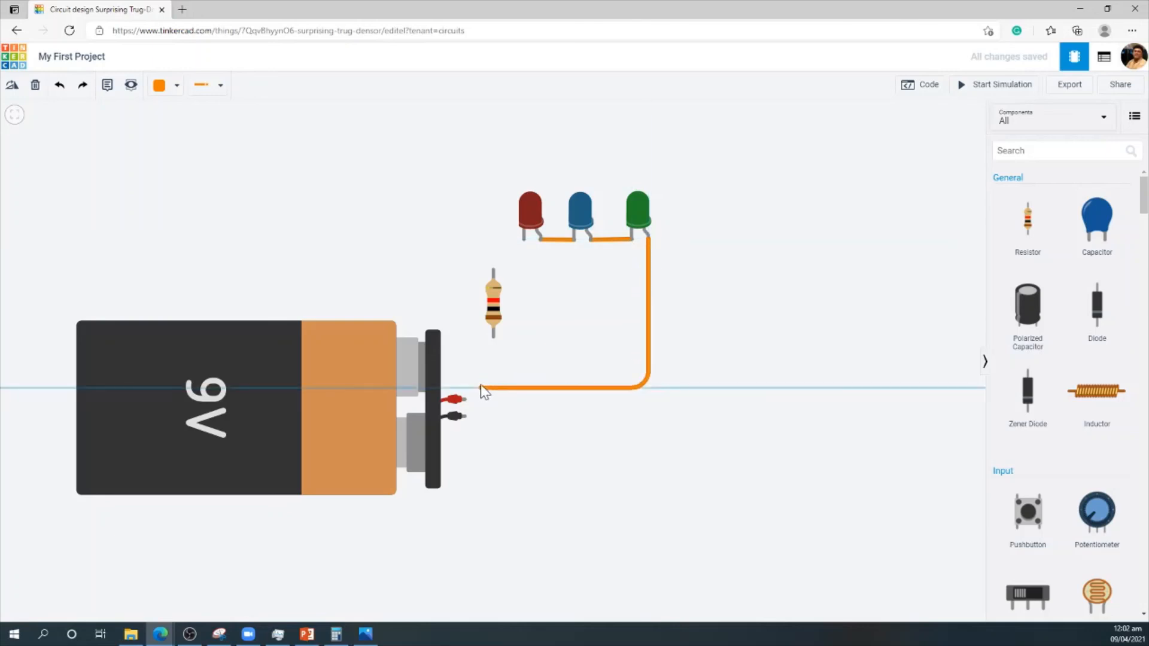
left_click(476, 389)
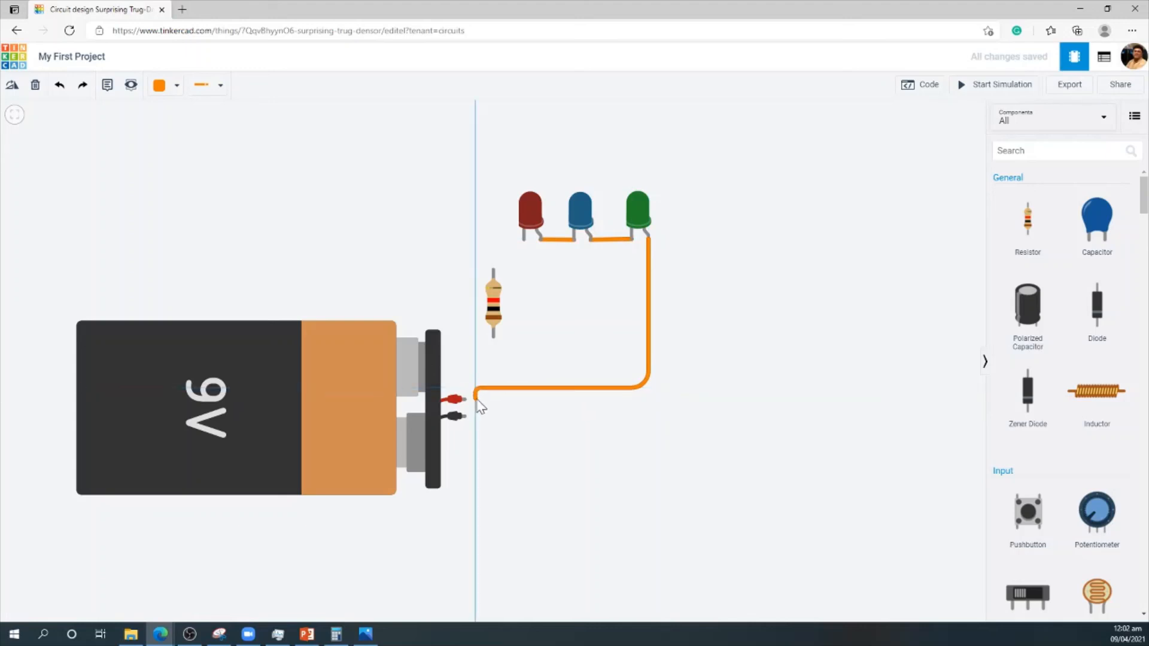
left_click(464, 399)
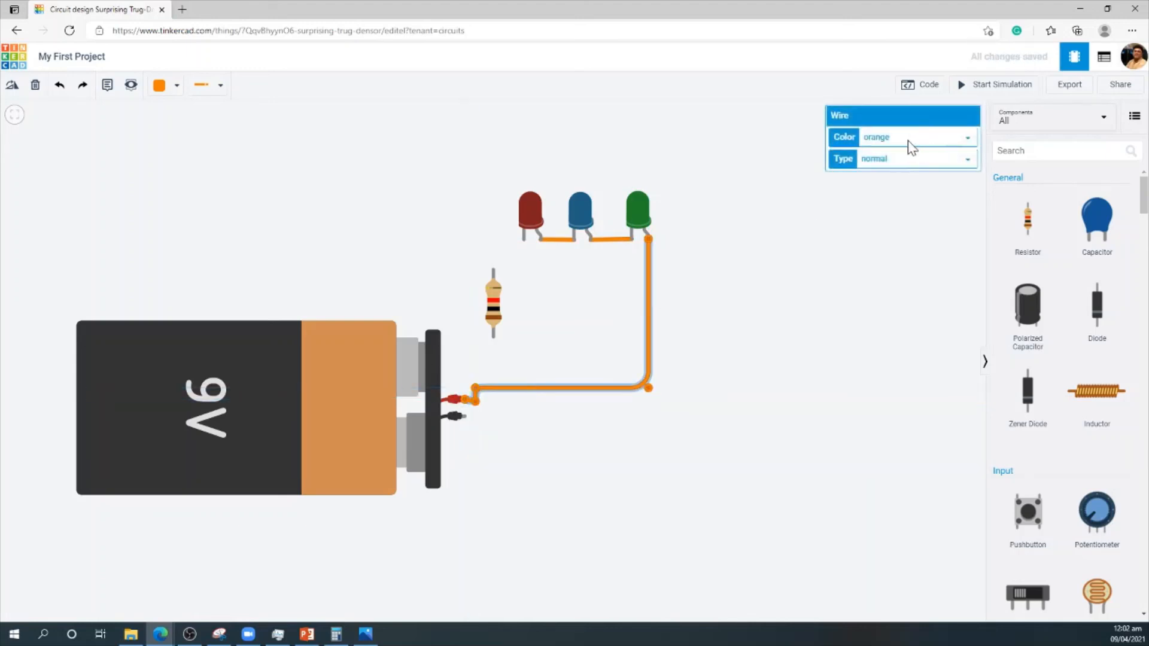
left_click(896, 156)
left_click(892, 143)
left_click(883, 162)
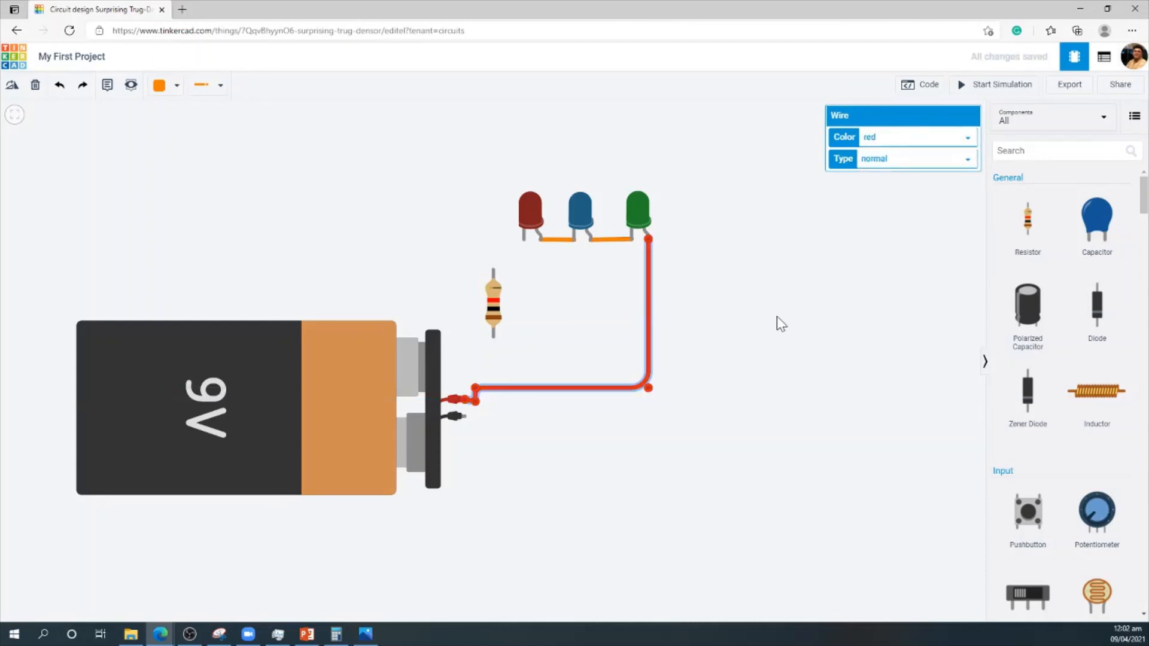
left_click_drag(781, 322, 781, 305)
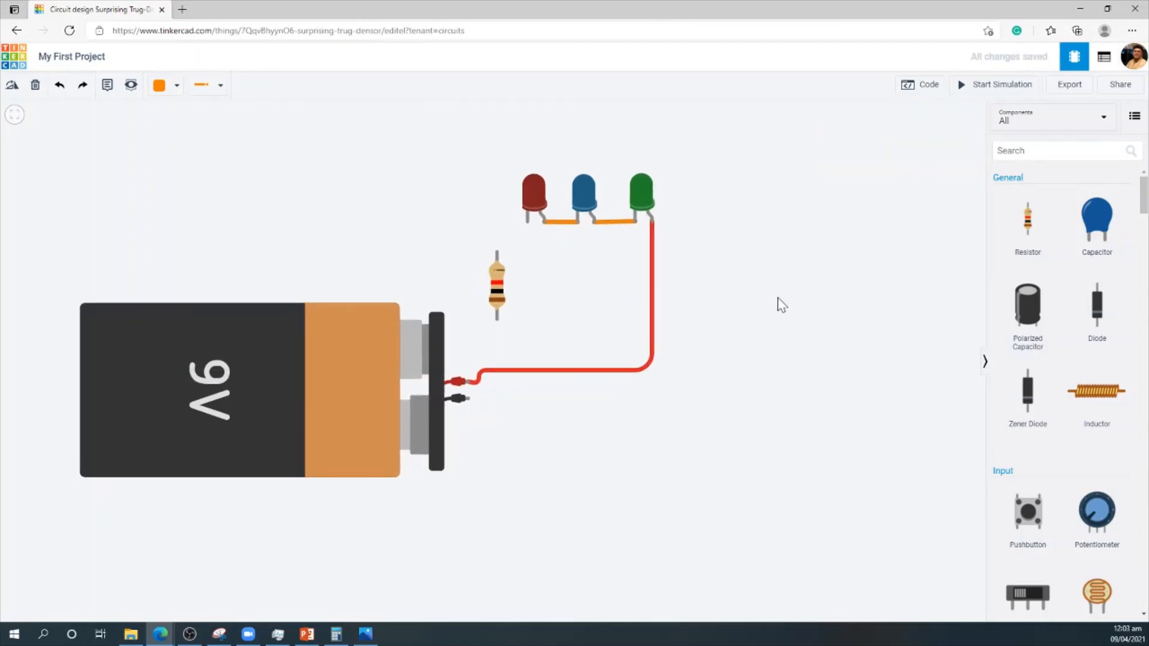
Wire the battery's negative terminal to the resistor's lower end (Terminal 1) with one right-angle bend, and color the wire black.
left_click(468, 399)
left_click(497, 399)
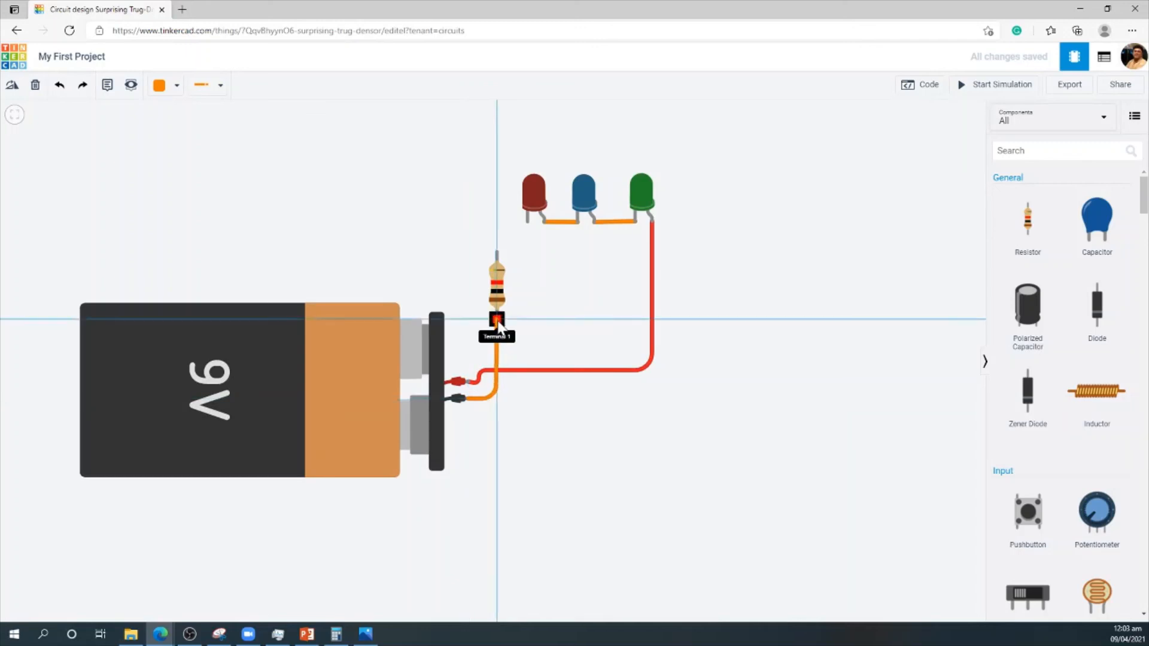
left_click(496, 320)
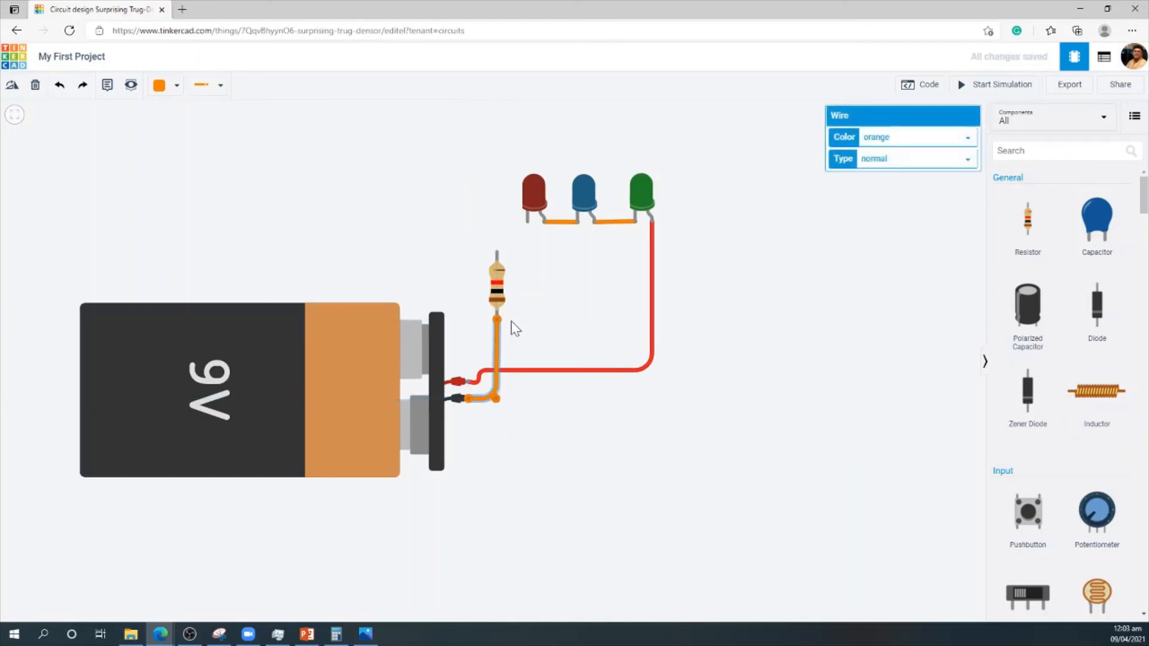
left_click(899, 138)
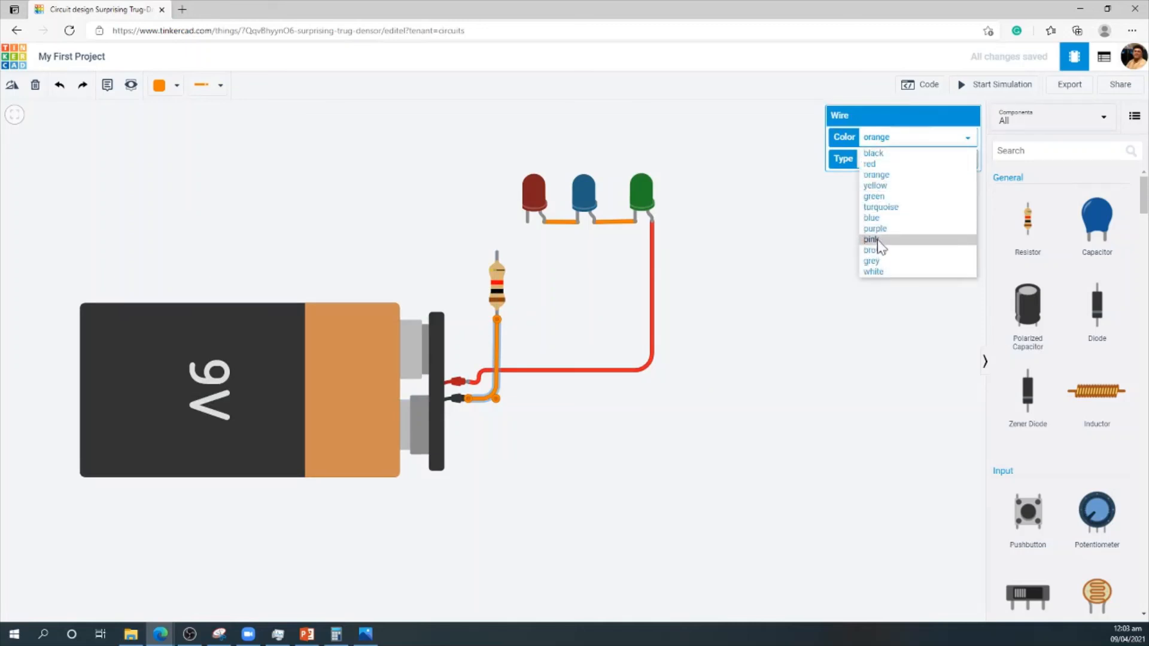
left_click(874, 154)
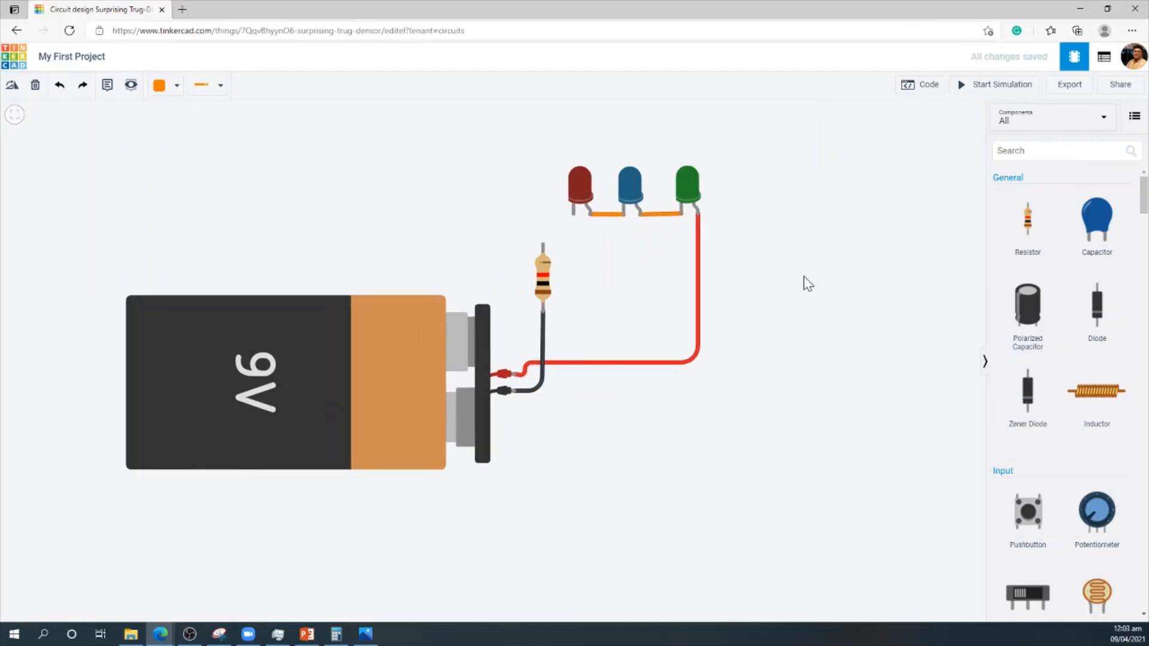
Wire the resistor's upper end to the red LED's straight leg (cathode) with one right-angle bend, and color the wire black.
left_click(556, 247)
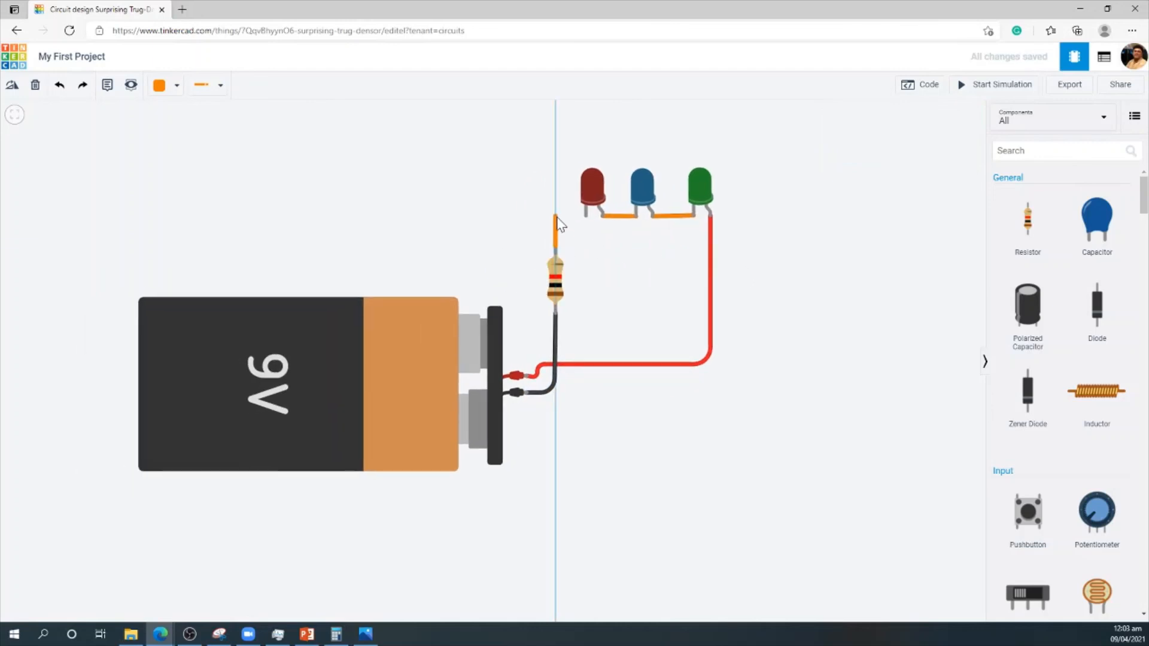
left_click(584, 214)
left_click(901, 137)
left_click(880, 158)
Start the simulation of the battery, resistor and three-LED series circuit.
left_click_drag(785, 246, 701, 293)
scroll(781, 284, "up", 2)
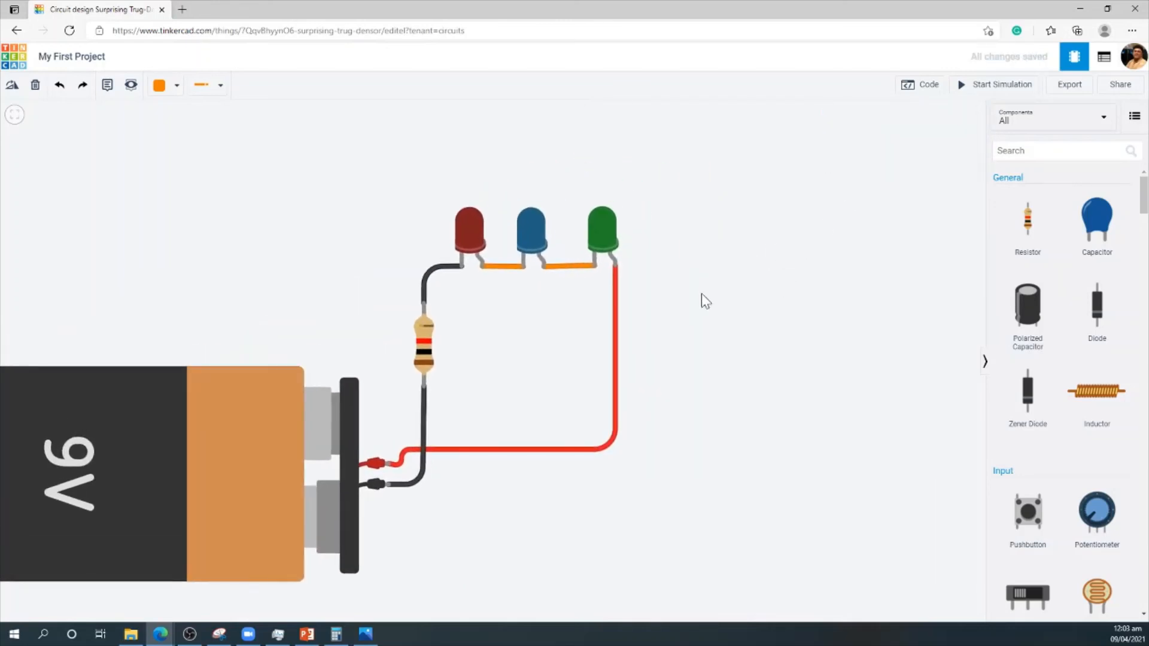
left_click(958, 87)
left_click_drag(731, 339, 821, 318)
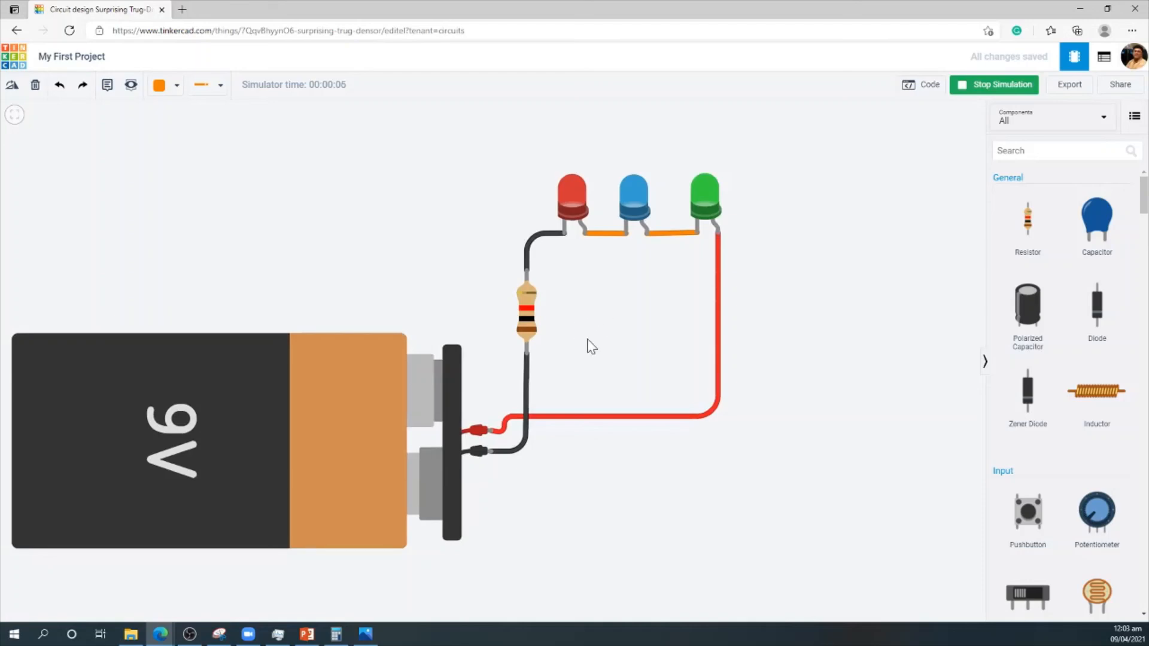